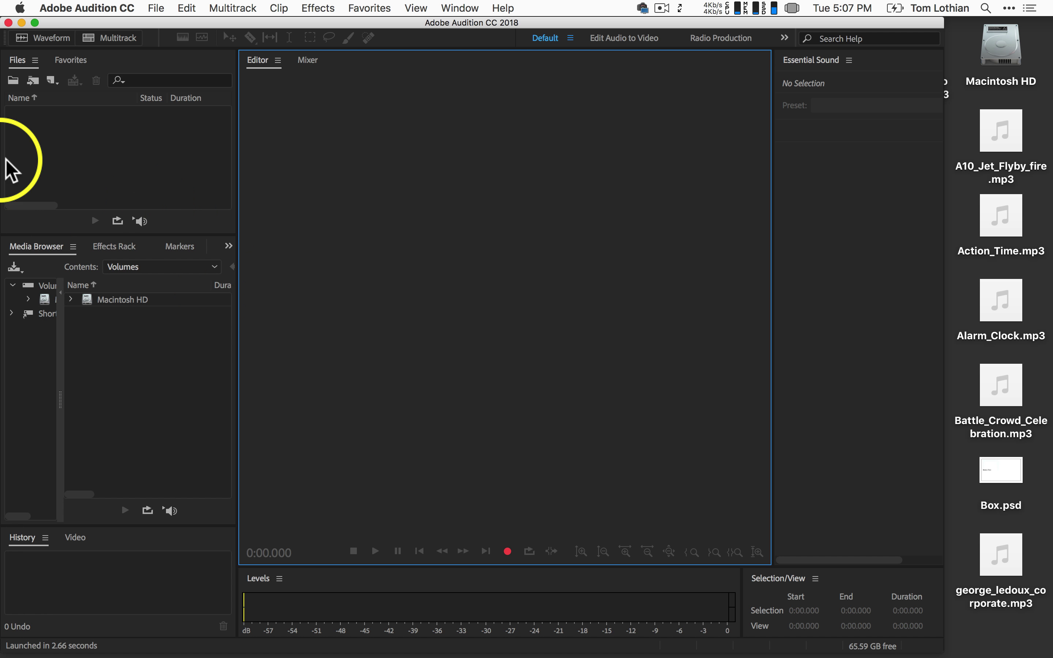
# Create a new multitrack session named "project" with the default 48000 Hz, 32 (float) and stereo settings.
pyautogui.moveTo(1, 206)
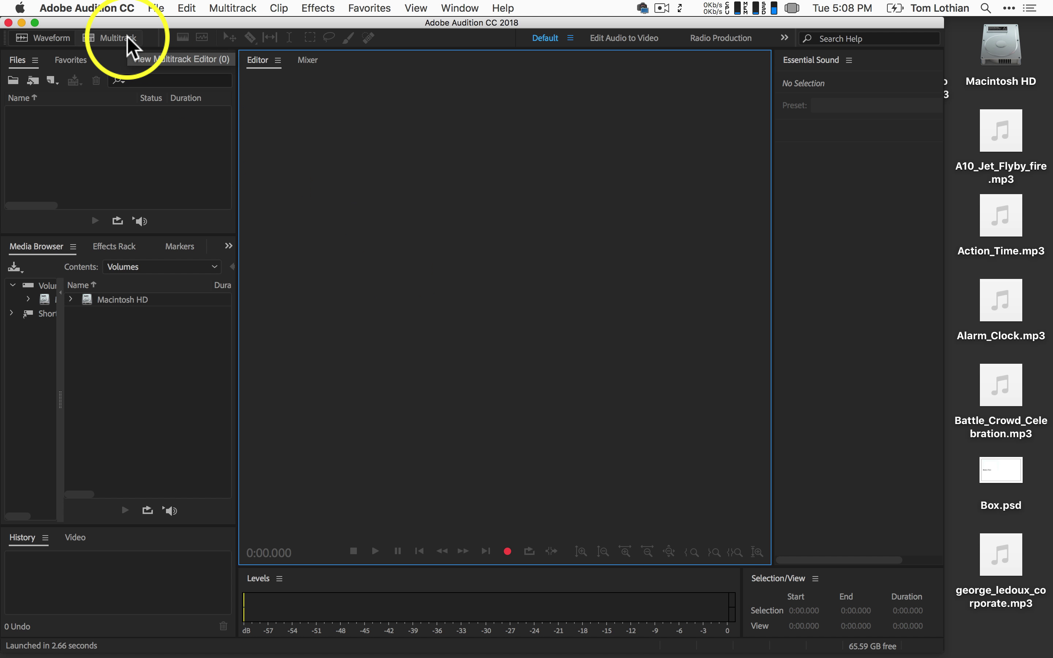
pyautogui.click(115, 38)
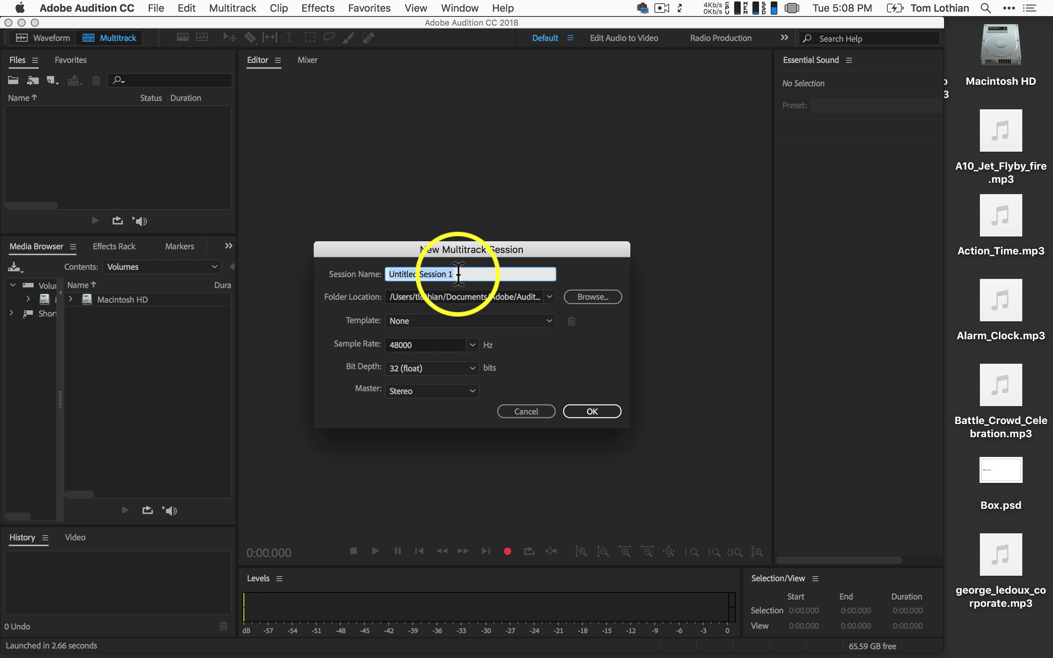
pyautogui.click(574, 411)
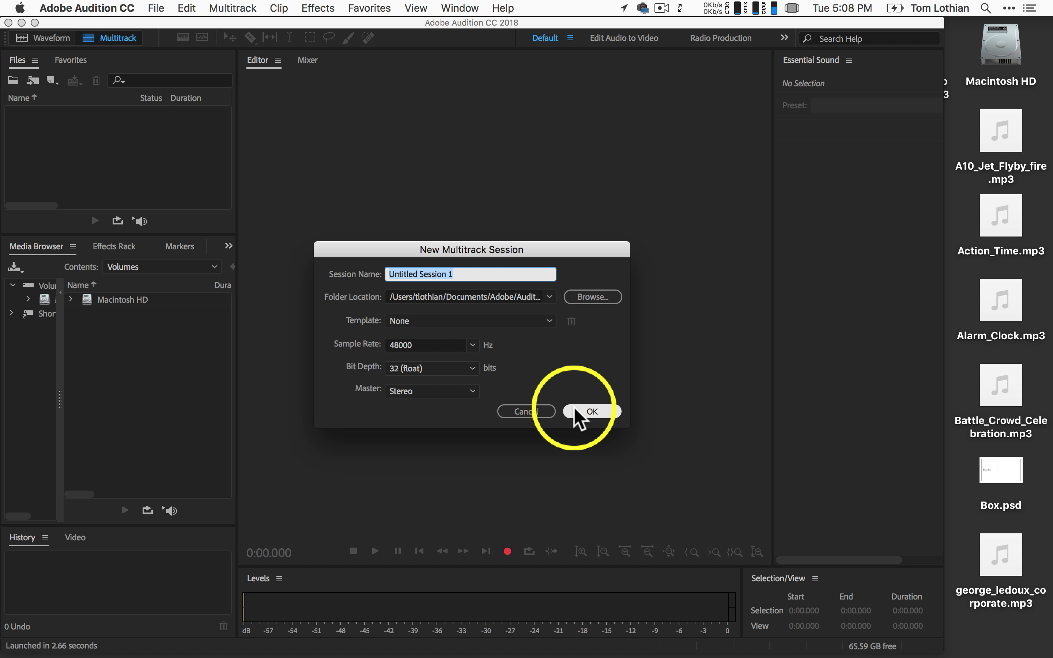
pyautogui.write('project')
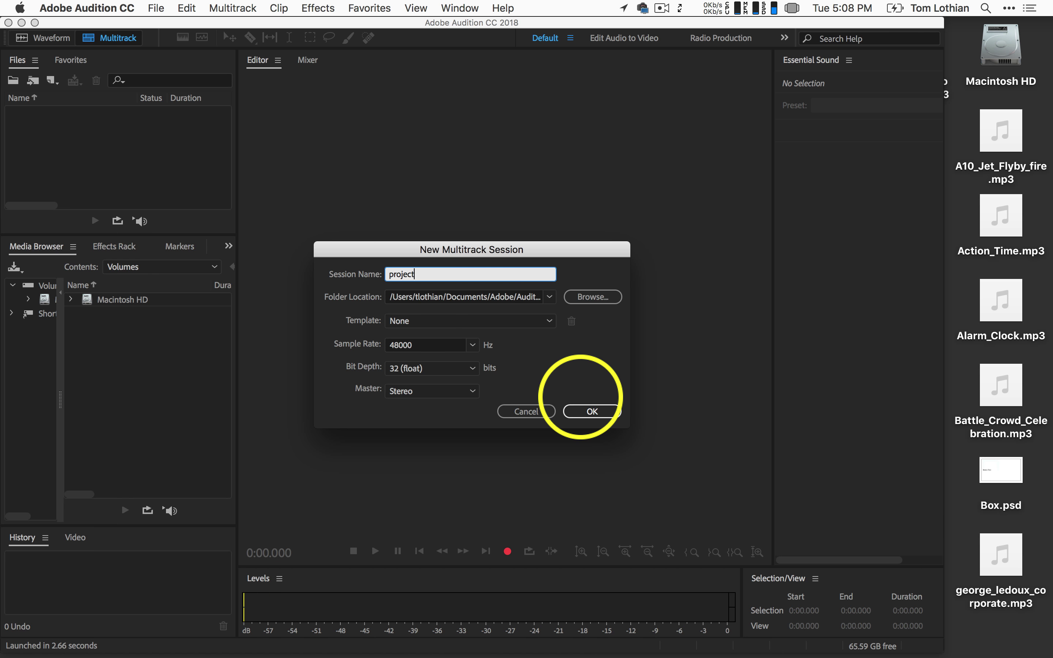
pyautogui.press('Return')
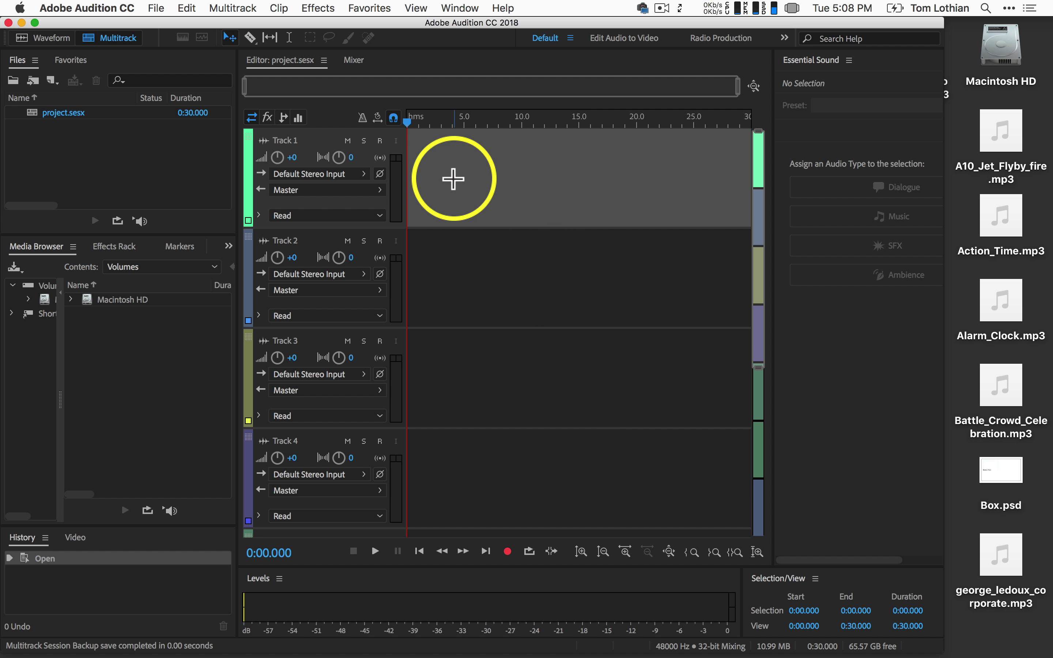
# Check the input choices of Track 1, then arm the track and try to start recording.
pyautogui.click(363, 173)
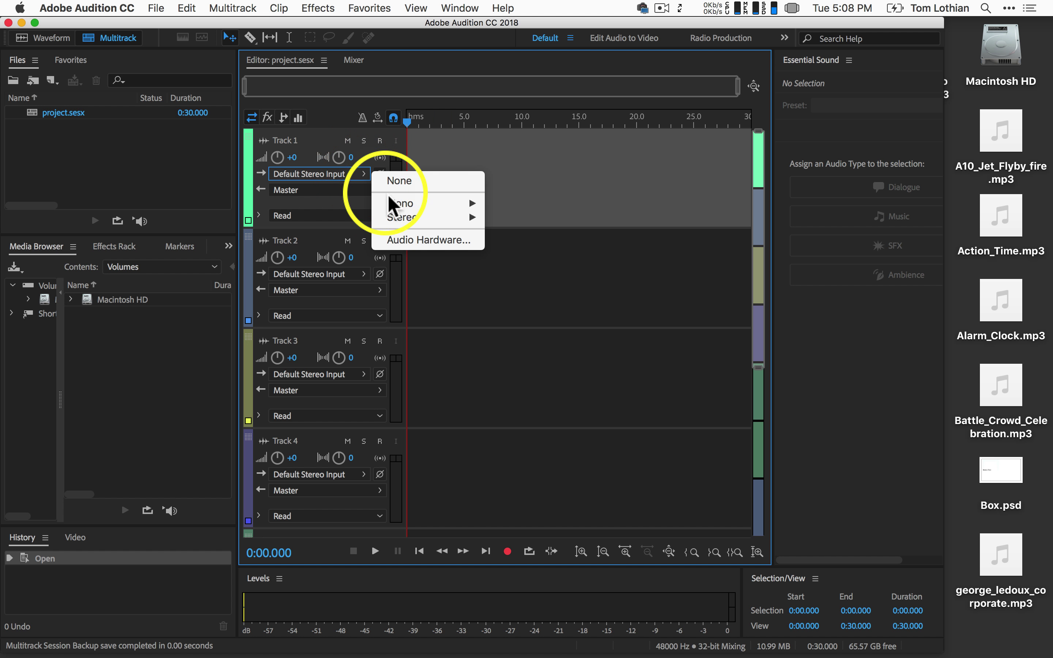
pyautogui.moveTo(392, 201)
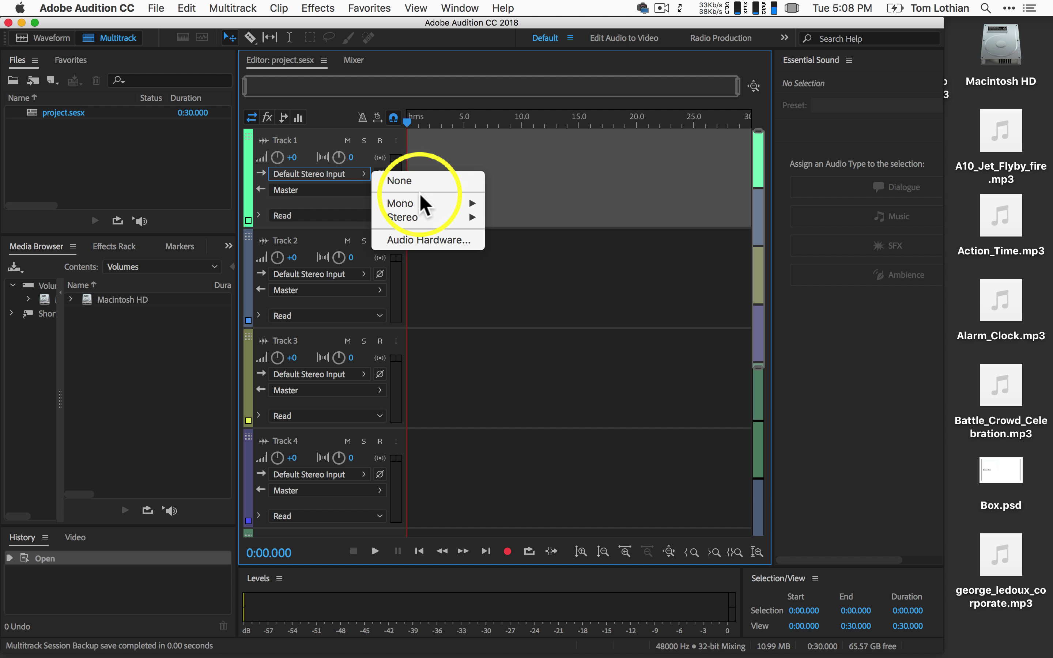
pyautogui.click(455, 129)
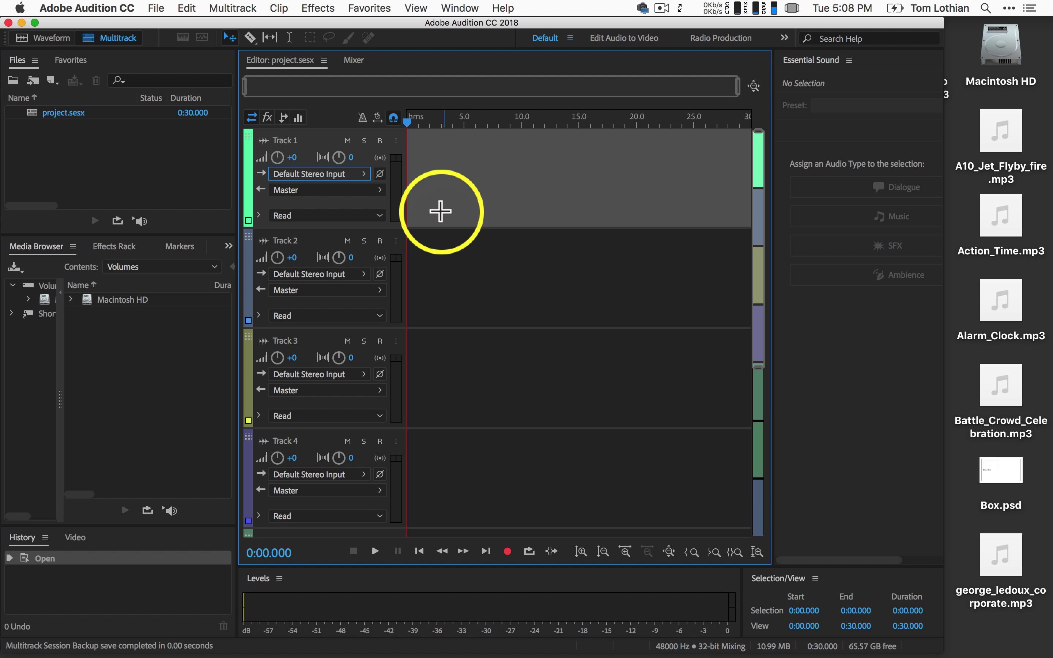
pyautogui.click(378, 140)
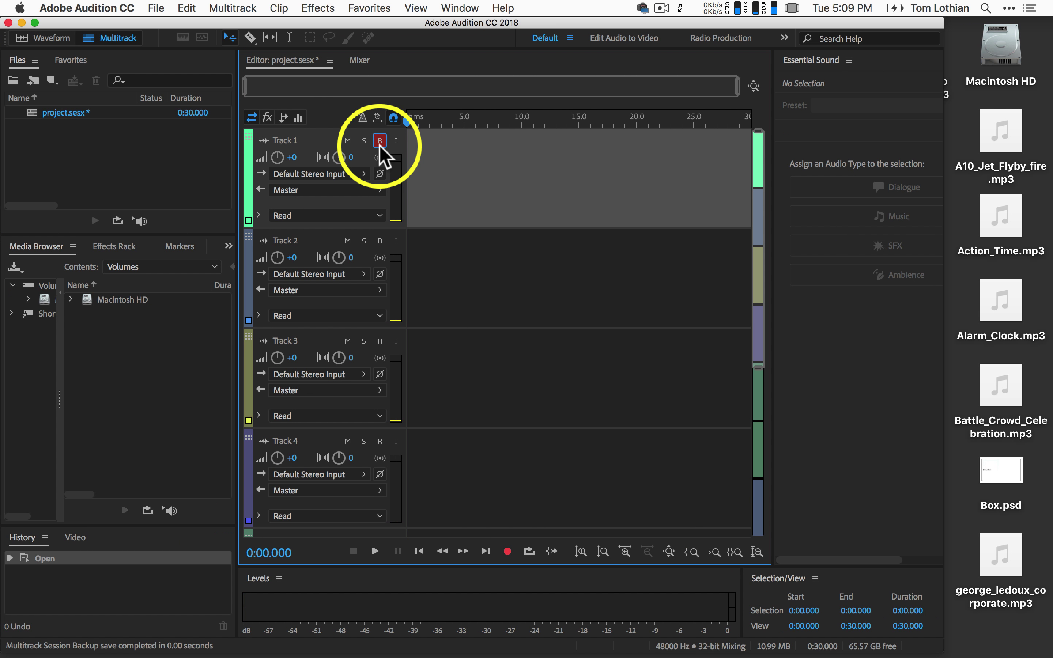
pyautogui.click(507, 551)
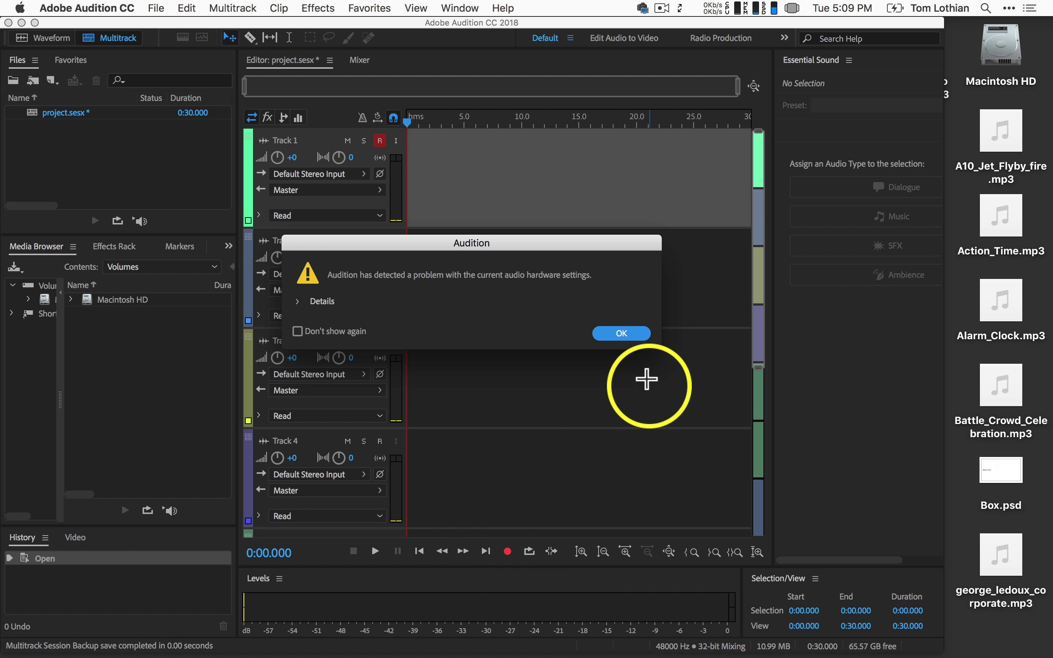
pyautogui.click(622, 333)
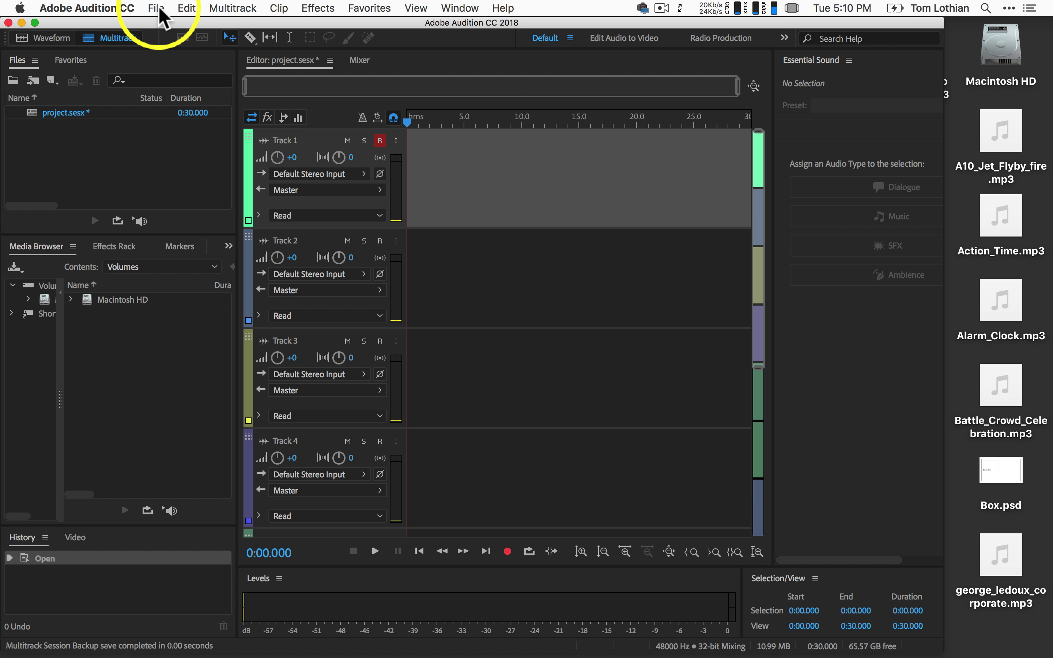
# Add A10_Jet_Flyby_fire.mp3 to Track 1 as a copy conformed to the session's sample rate, and move the clip to the track's start.
pyautogui.moveTo(1005, 152)
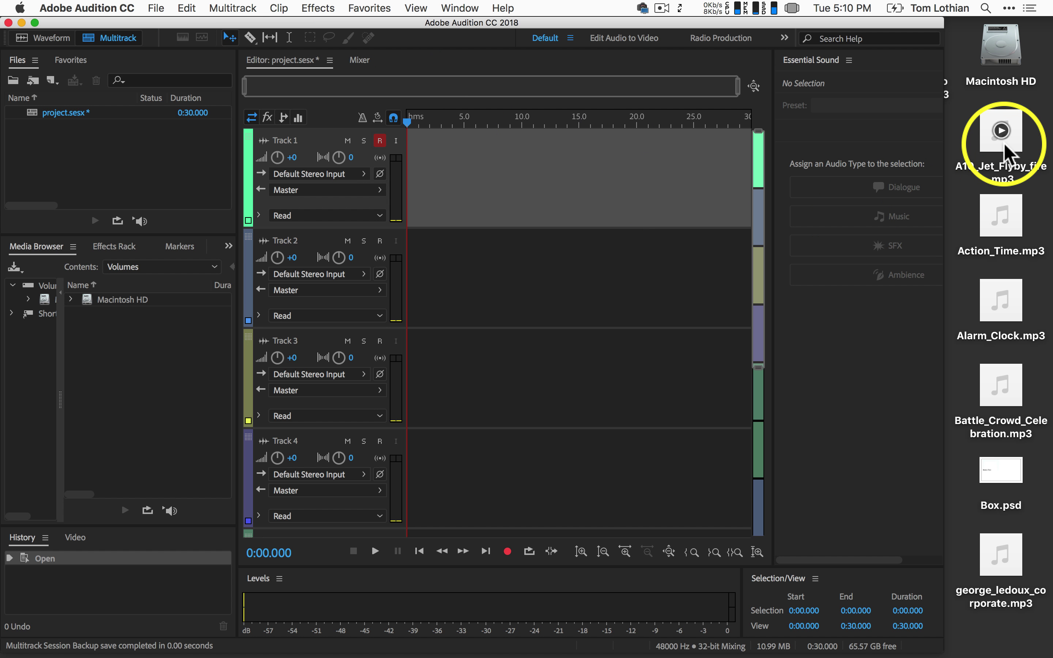
pyautogui.moveTo(1005, 153); pyautogui.dragTo(506, 169)
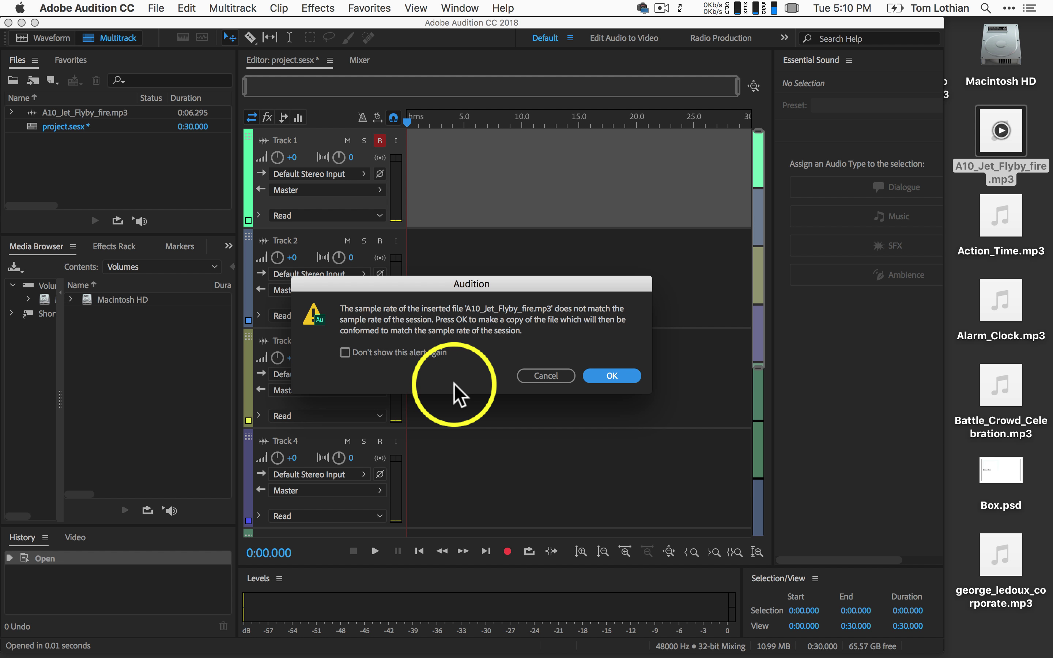
pyautogui.click(602, 377)
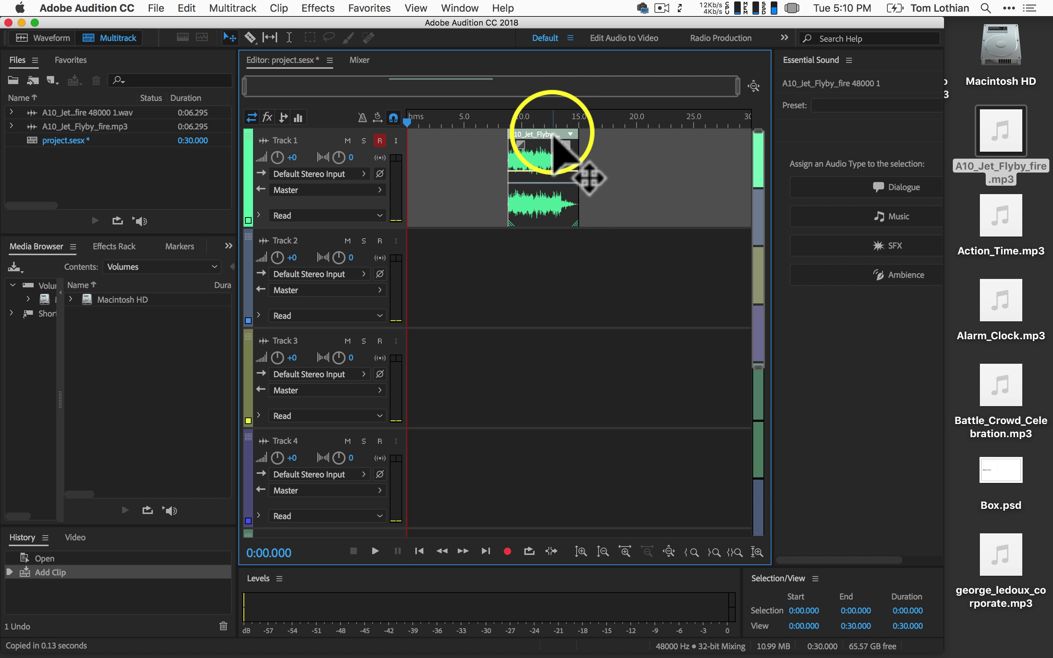
pyautogui.click(550, 135)
pyautogui.moveTo(551, 138); pyautogui.dragTo(451, 138)
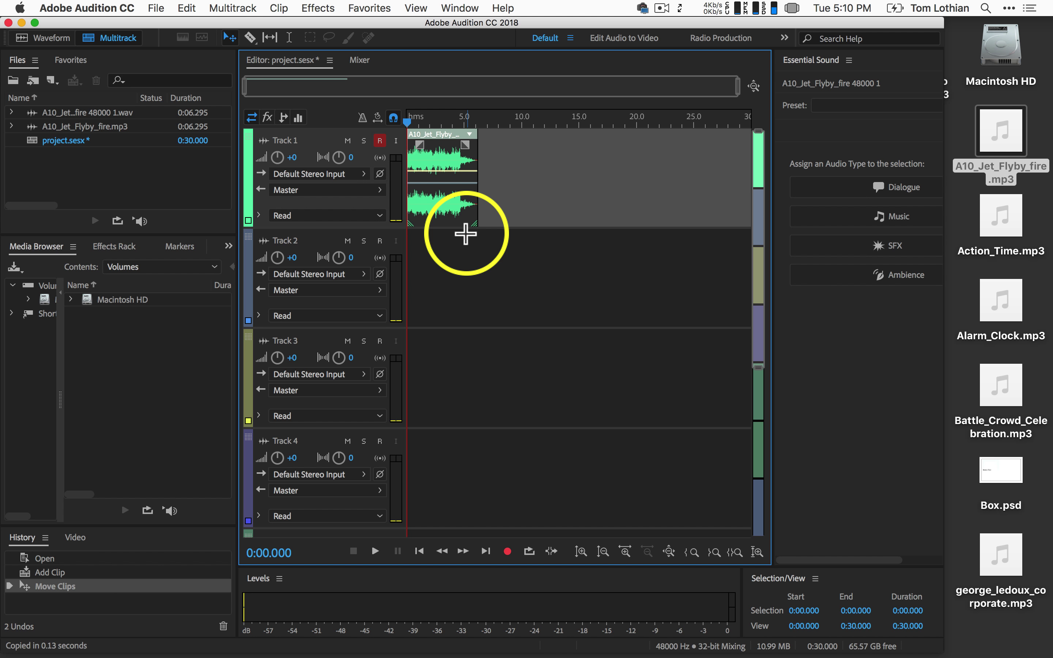
# Add Give.mp3 from the desktop to the start of Track 2 as a copy conformed to the session's sample rate.
pyautogui.moveTo(993, 403)
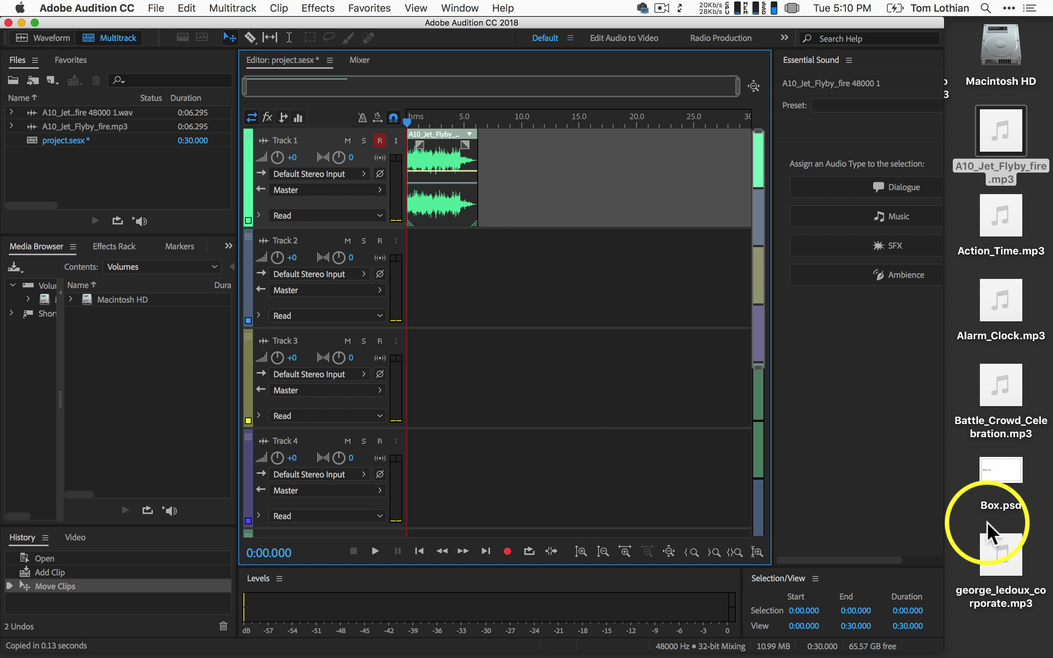
pyautogui.moveTo(990, 552)
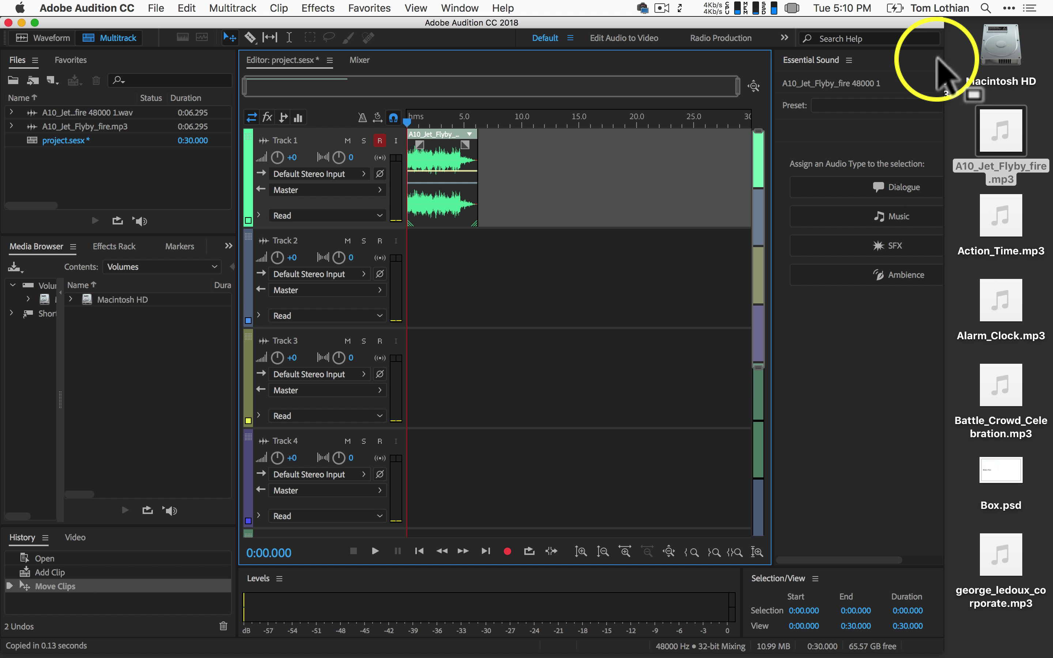
pyautogui.moveTo(916, 23); pyautogui.dragTo(853, 8)
pyautogui.moveTo(902, 130); pyautogui.dragTo(324, 287)
pyautogui.click(526, 376)
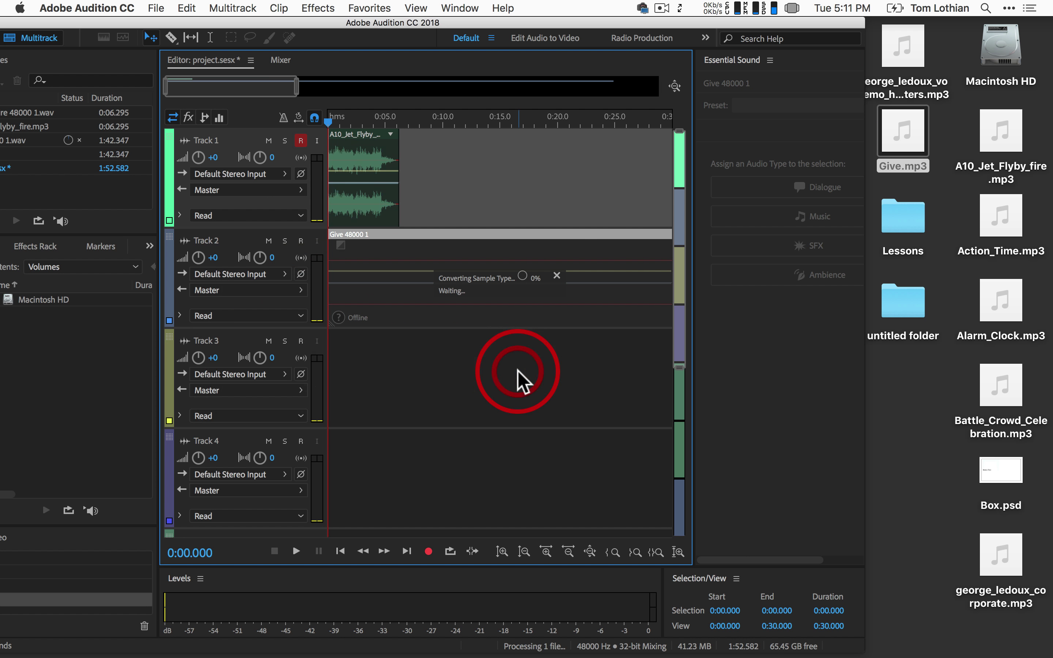
pyautogui.click(585, 134)
pyautogui.moveTo(623, 25); pyautogui.dragTo(710, 29)
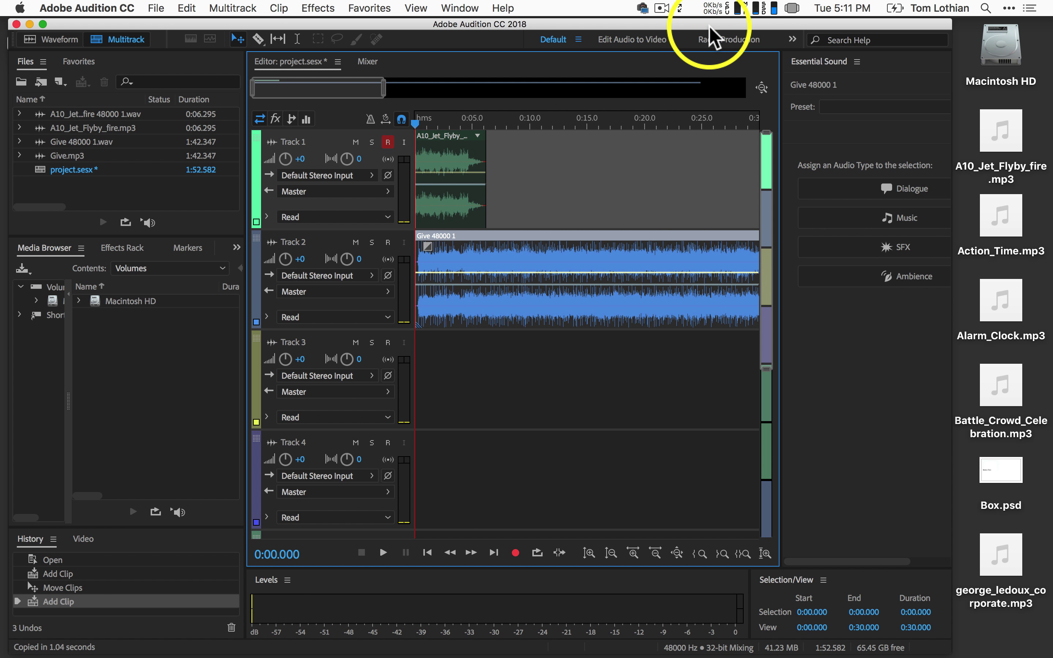
# Play both tracks together from the beginning of the session and stop at about 5.8 seconds.
pyautogui.press('space')
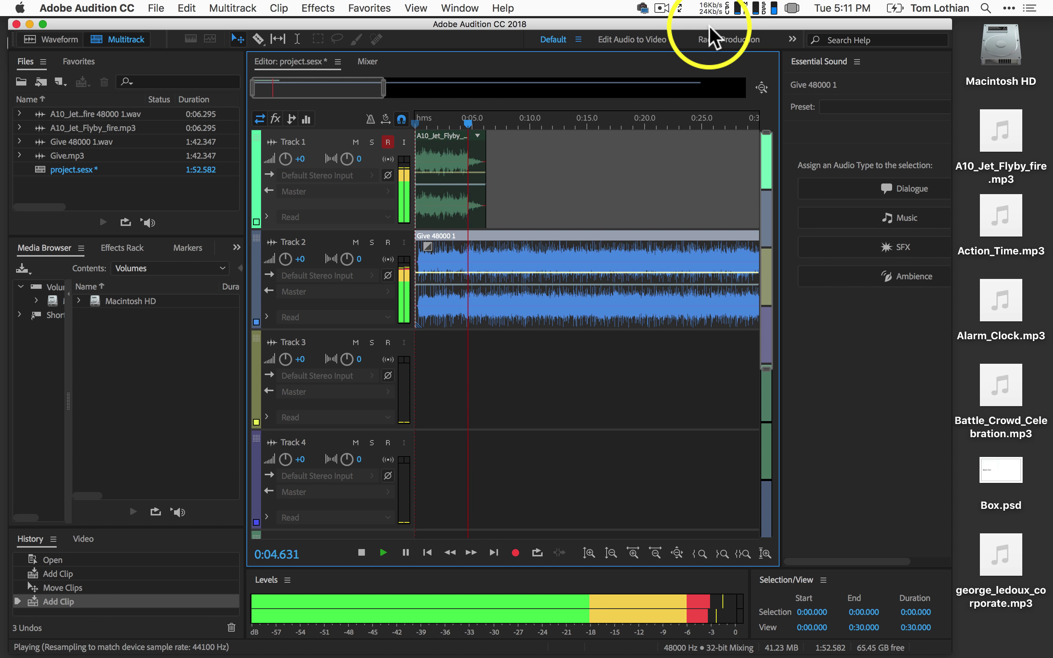
pyautogui.press('space')
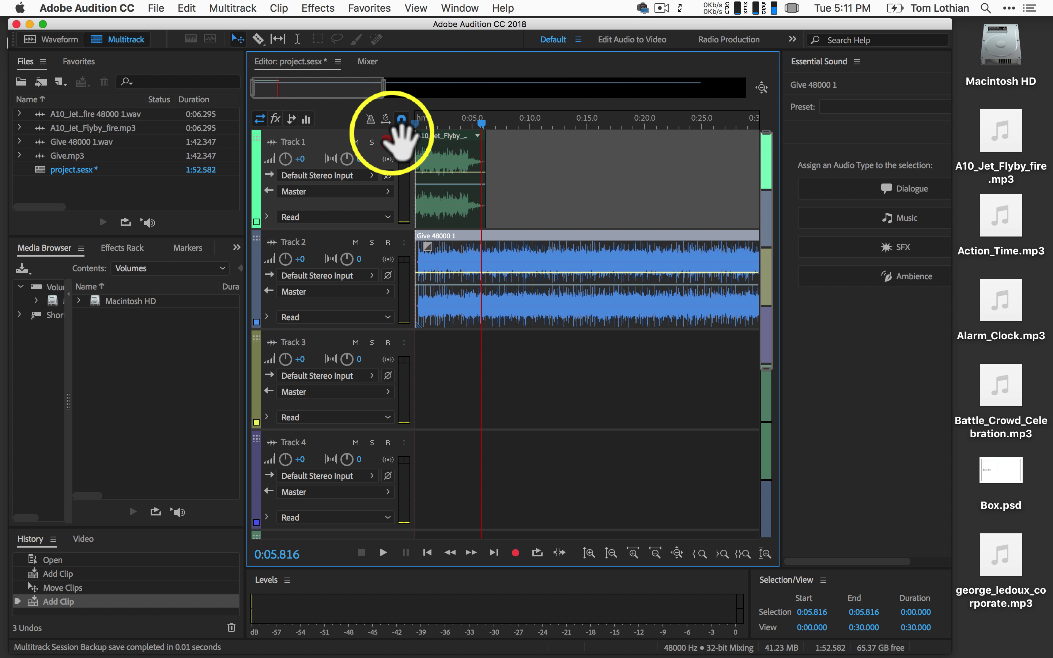
# Switch record arming from Track 1 to Track 3 and set Track 3's input to mono [01M] Duet USB: Front Left.
pyautogui.click(388, 142)
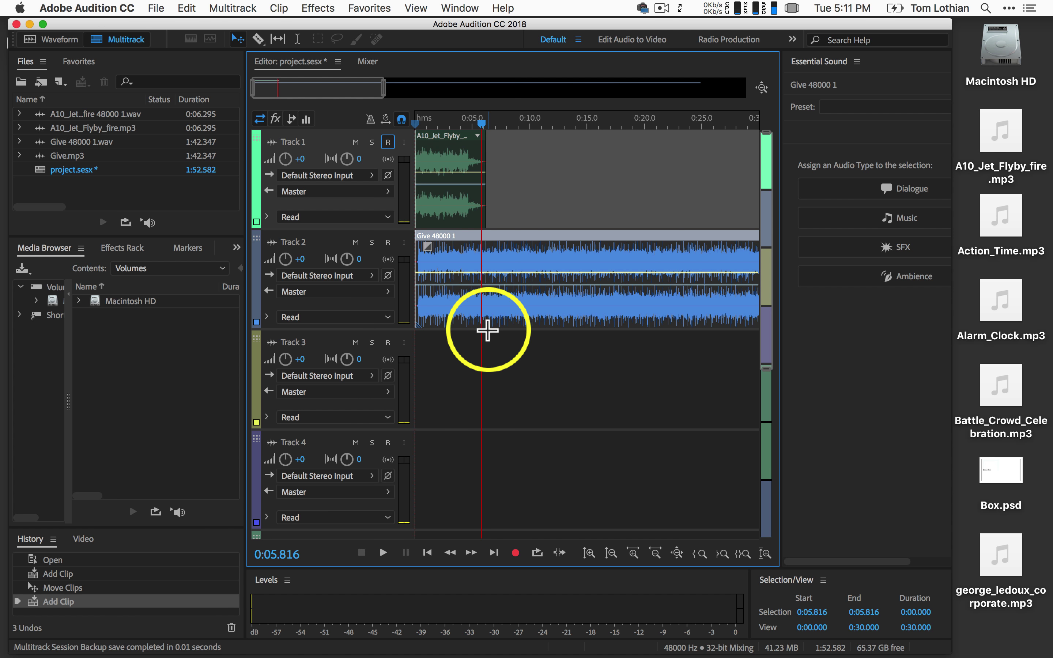
pyautogui.hscroll(1, 486, 329)
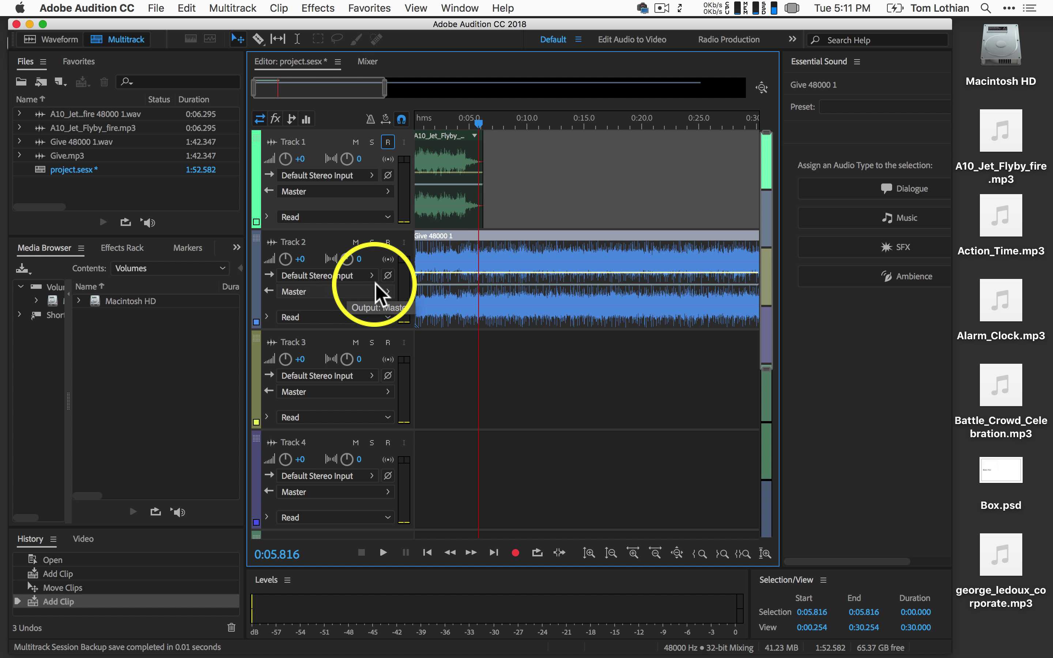
pyautogui.click(387, 291)
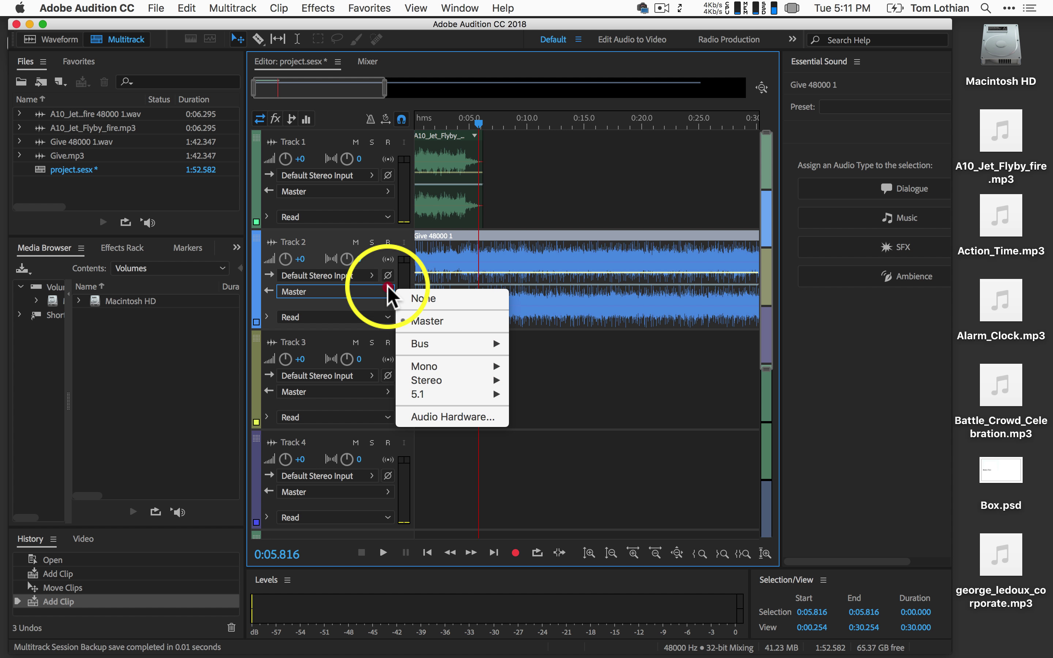
pyautogui.click(368, 305)
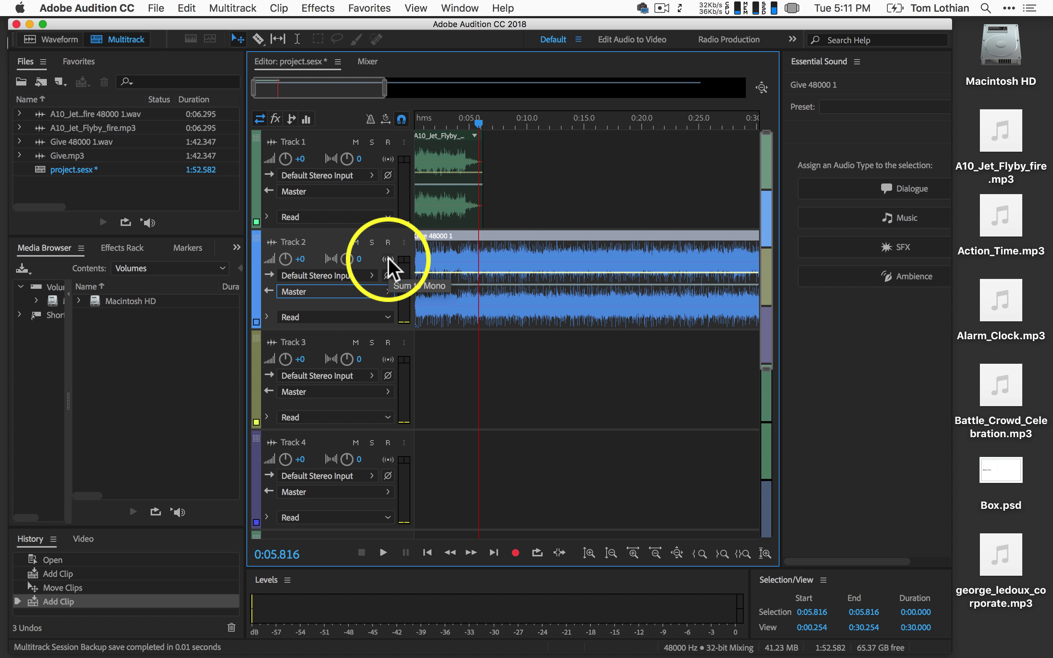
pyautogui.click(386, 342)
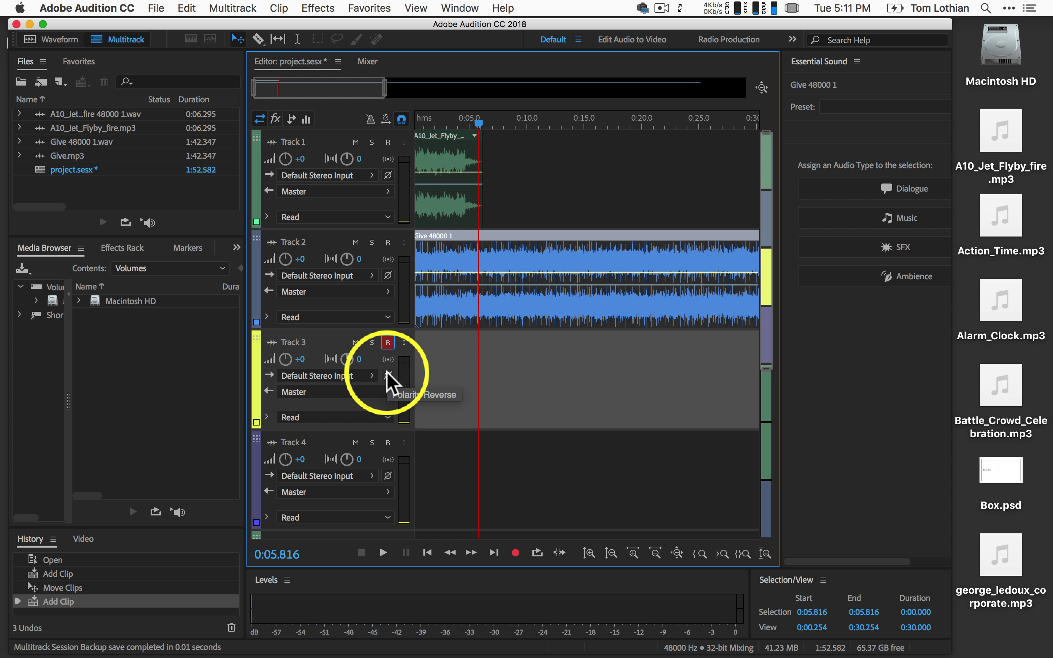
pyautogui.click(370, 377)
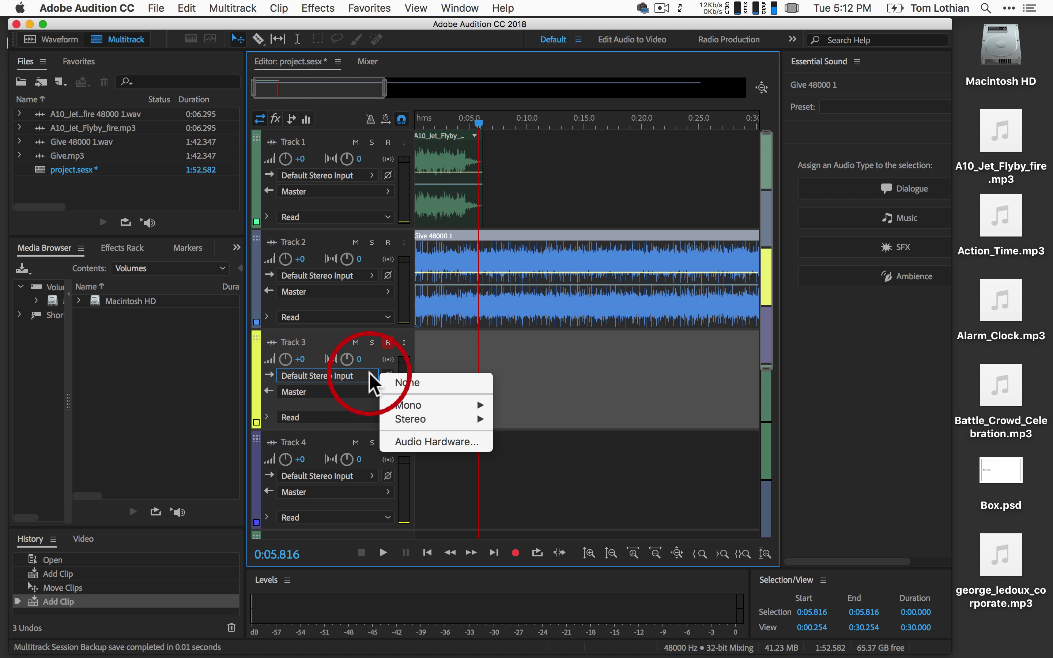
pyautogui.moveTo(398, 405)
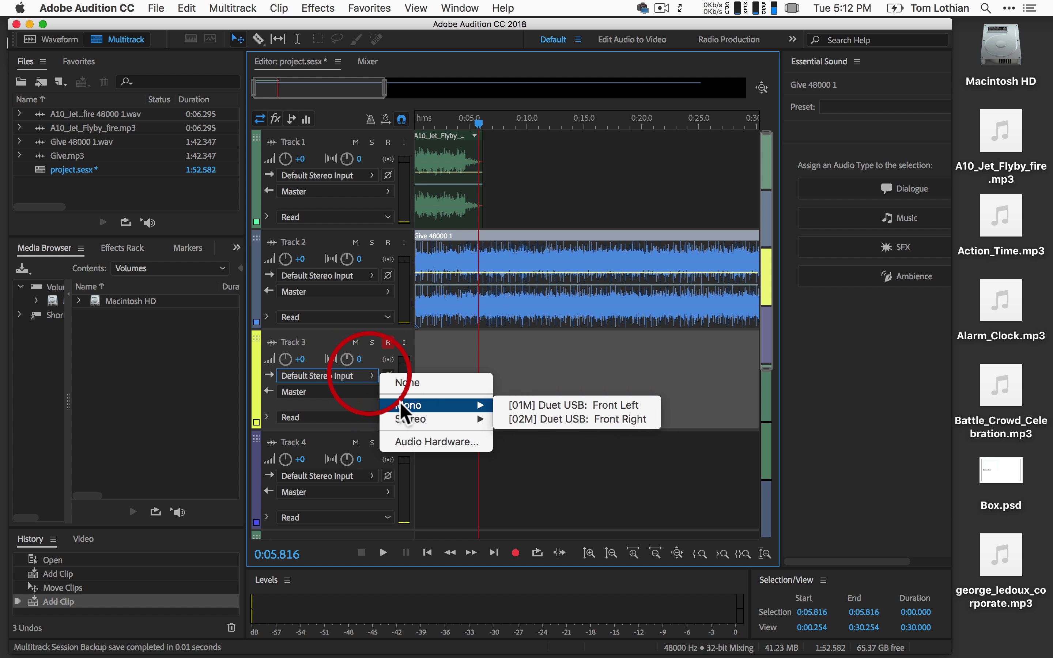
pyautogui.click(516, 404)
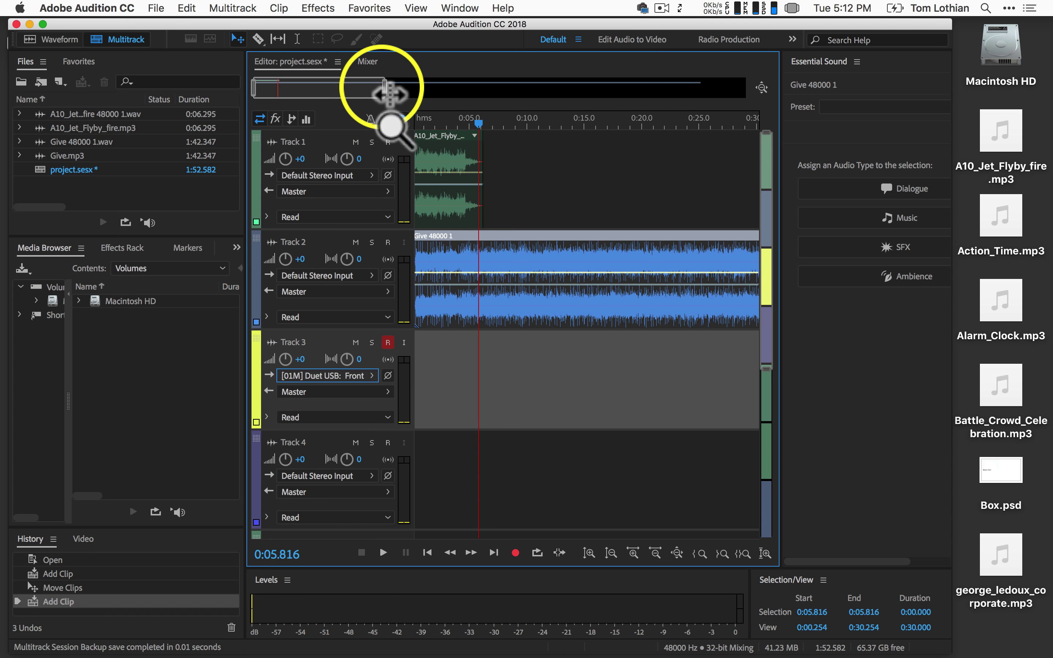
# Zoom the timeline in and out, ending on roughly the first second of the session, to examine the waveforms.
pyautogui.moveTo(383, 87); pyautogui.dragTo(300, 85)
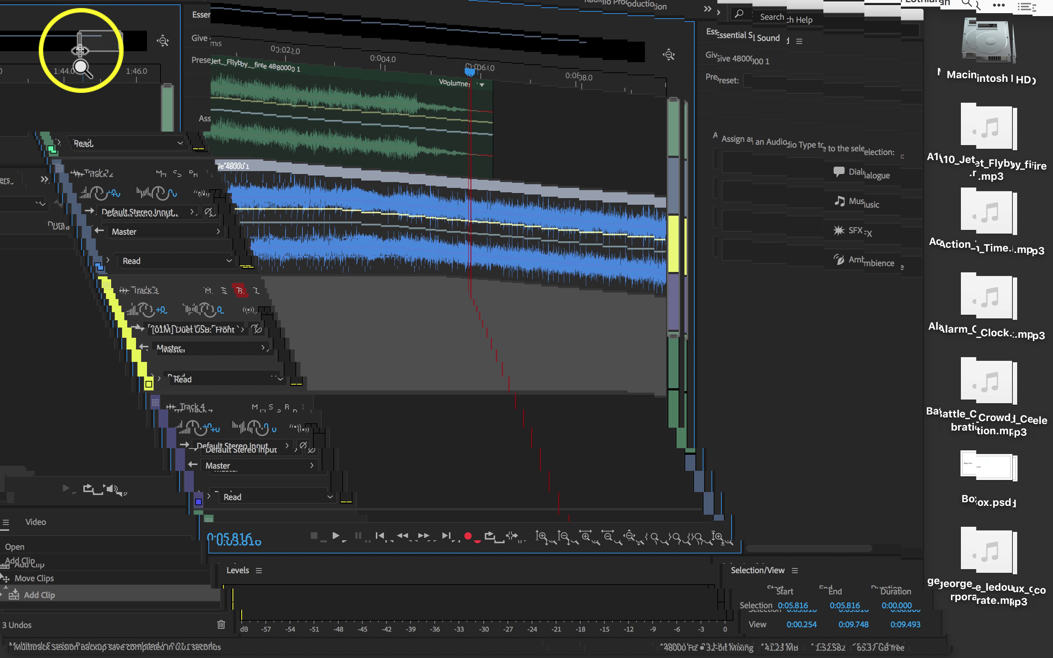
pyautogui.moveTo(90, 43)
pyautogui.mouseDown()
pyautogui.moveTo(41, 51)
pyautogui.moveTo(155, 38)
pyautogui.moveTo(71, 36)
pyautogui.mouseUp()
pyautogui.moveTo(71, 36); pyautogui.dragTo(130, 34)
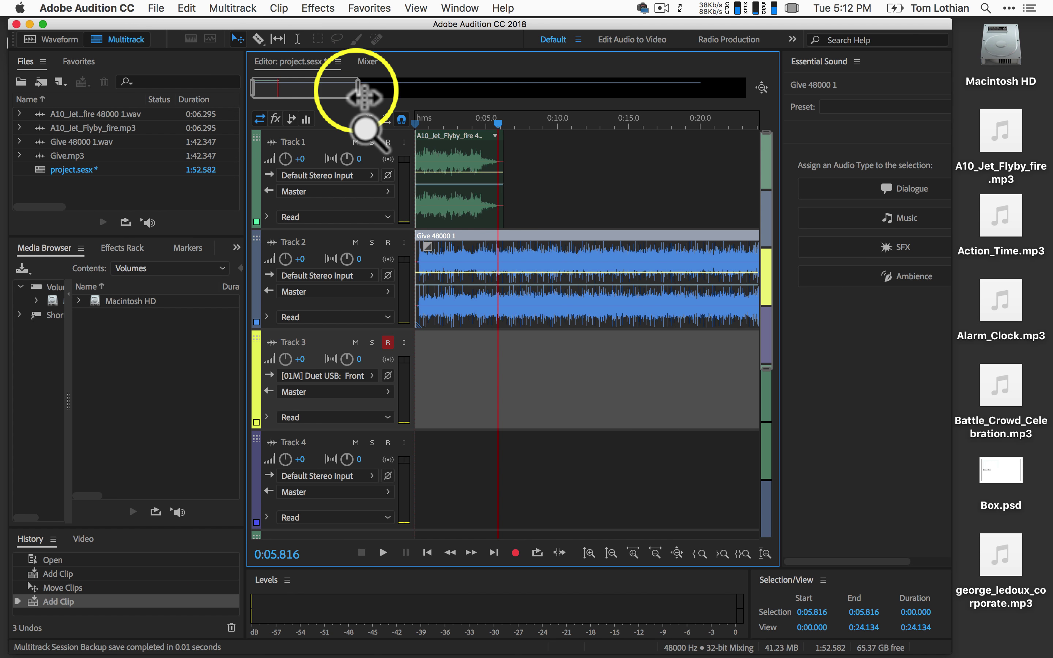
pyautogui.moveTo(364, 98); pyautogui.dragTo(260, 97)
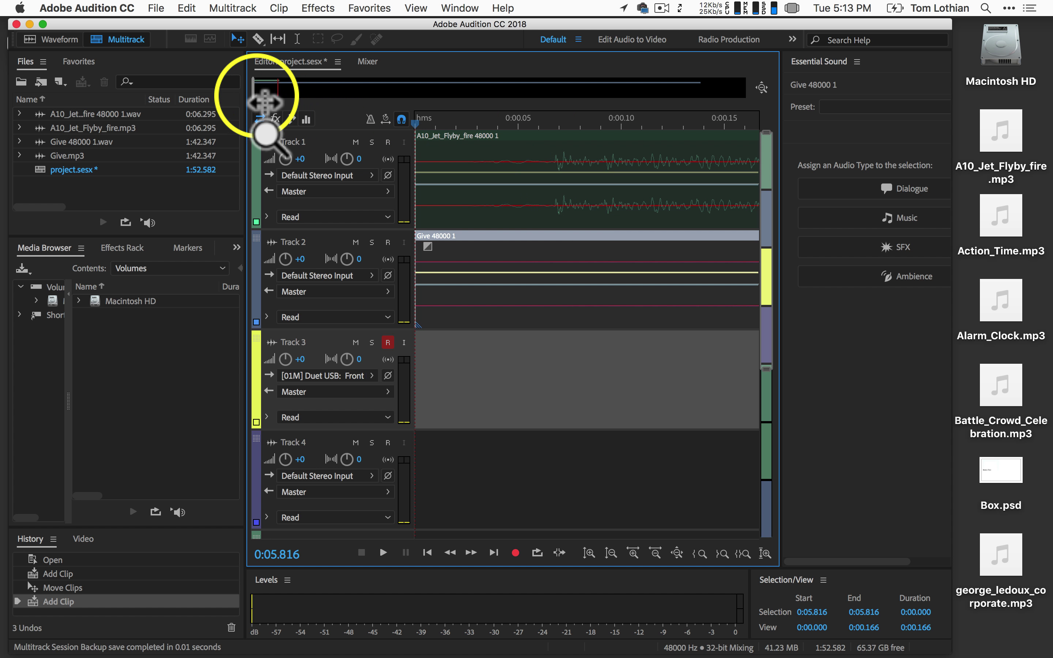
pyautogui.moveTo(265, 98); pyautogui.dragTo(265, 98)
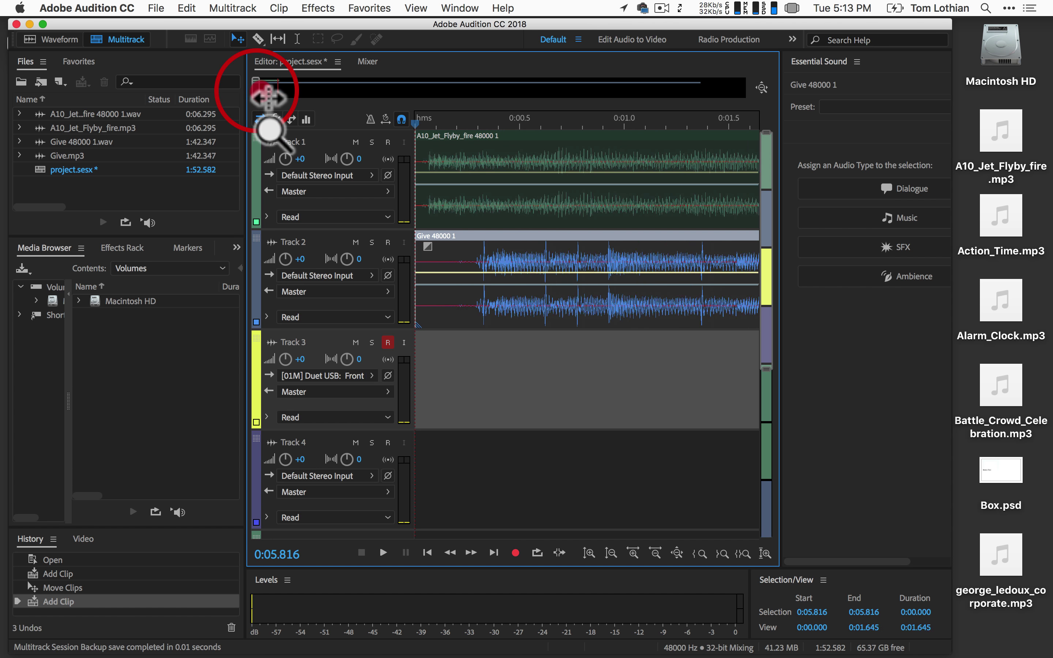
pyautogui.click(265, 98)
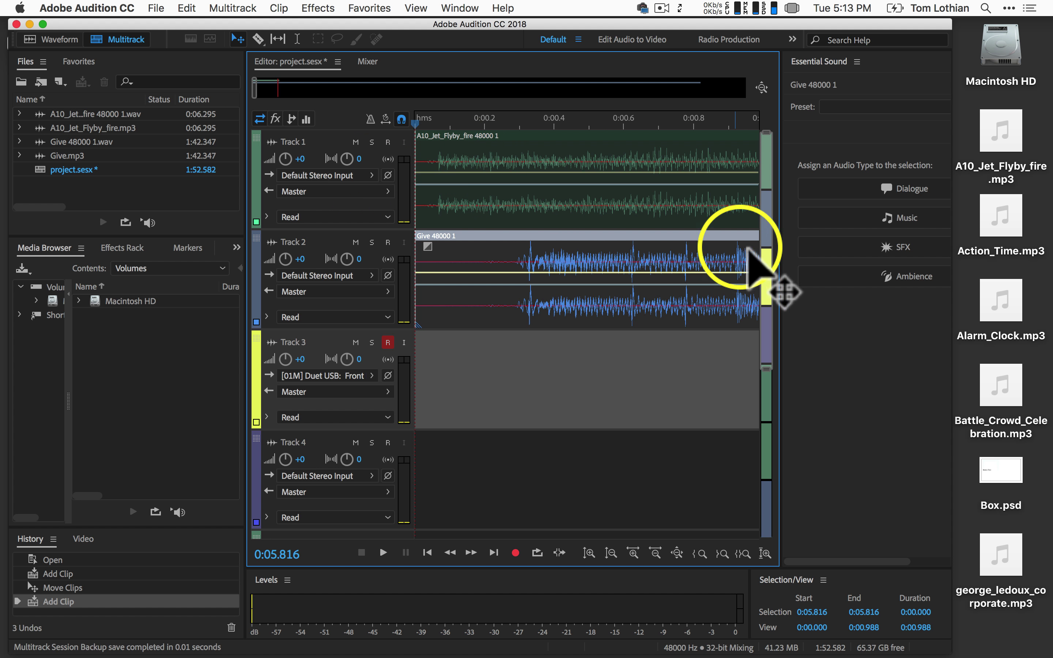
# Preview the corporate voice MP3 on the desktop and add it near the start of Track 3 as a copy conformed to the session's sample rate.
pyautogui.click(1017, 571)
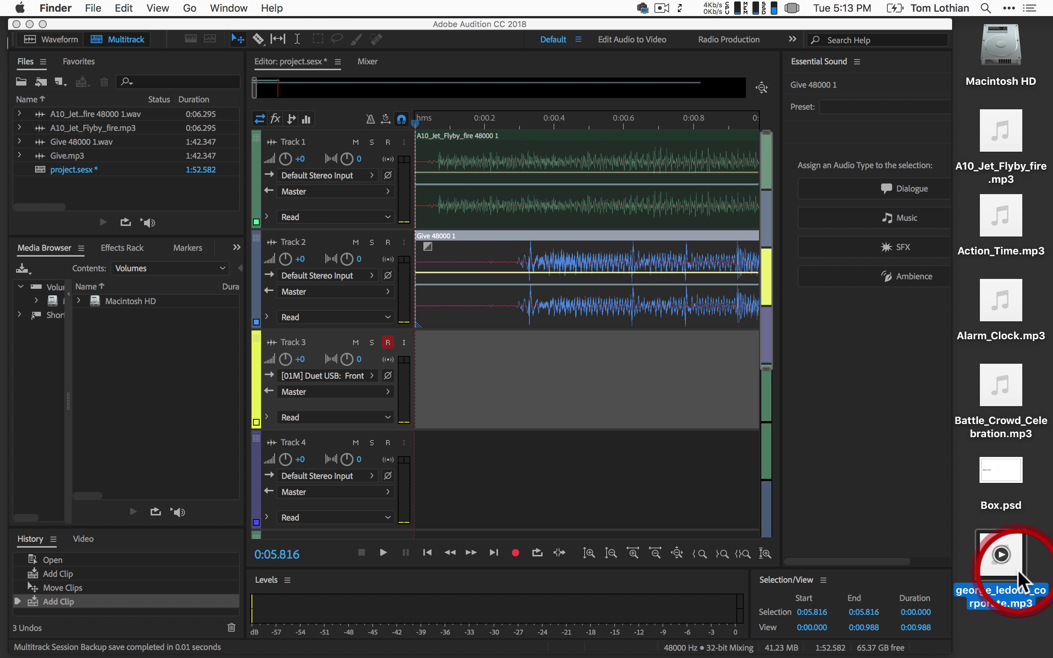
pyautogui.press('space')
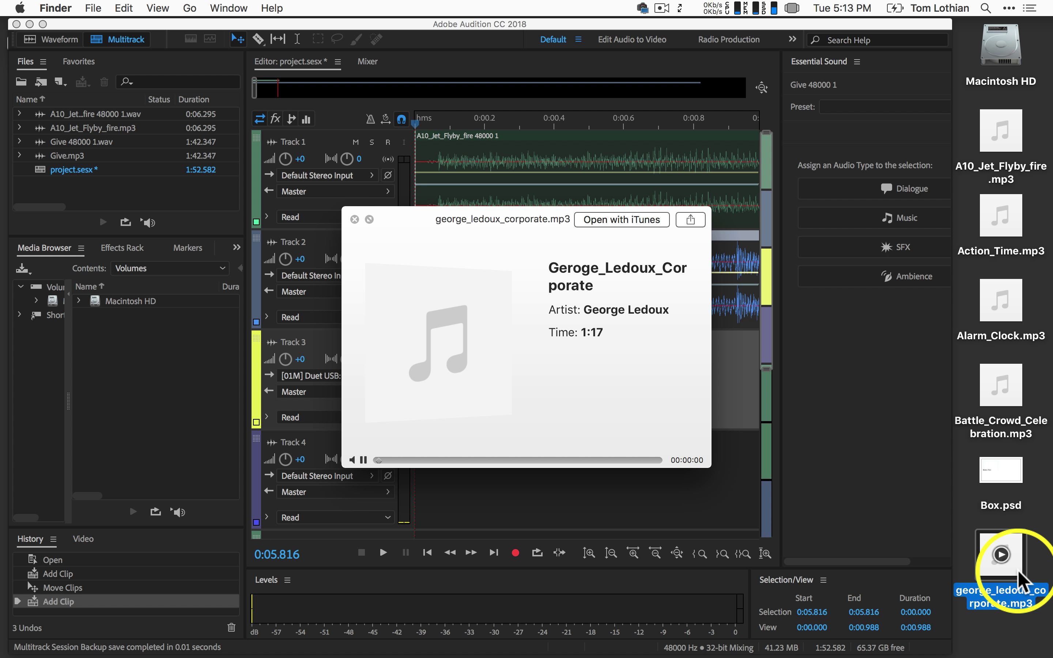
pyautogui.press('space')
pyautogui.moveTo(1018, 570); pyautogui.dragTo(481, 387)
pyautogui.click(632, 381)
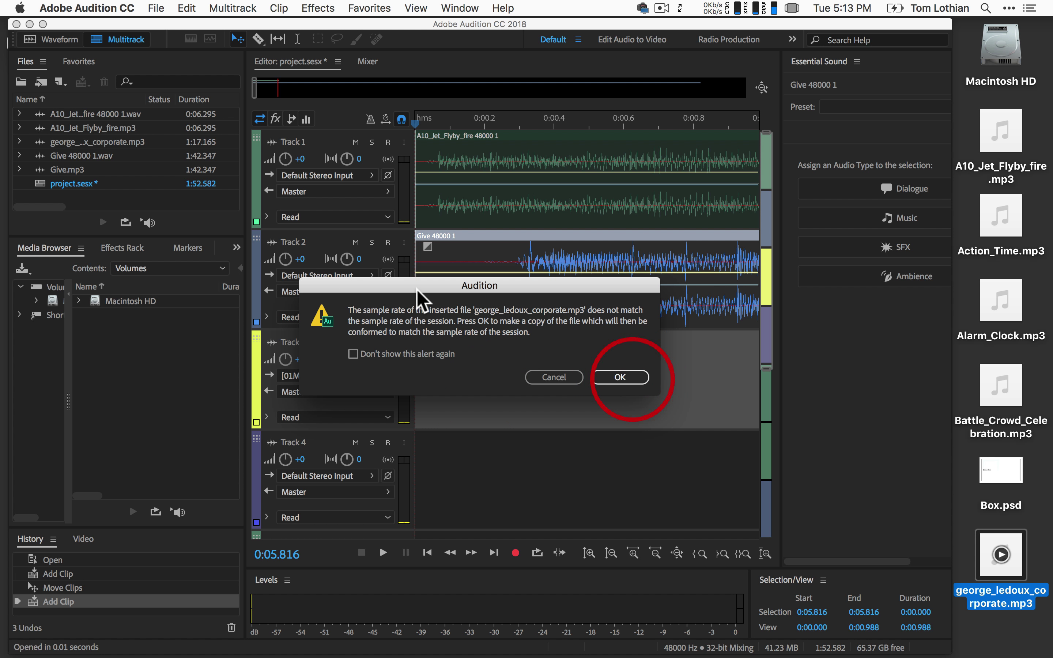
pyautogui.click(616, 381)
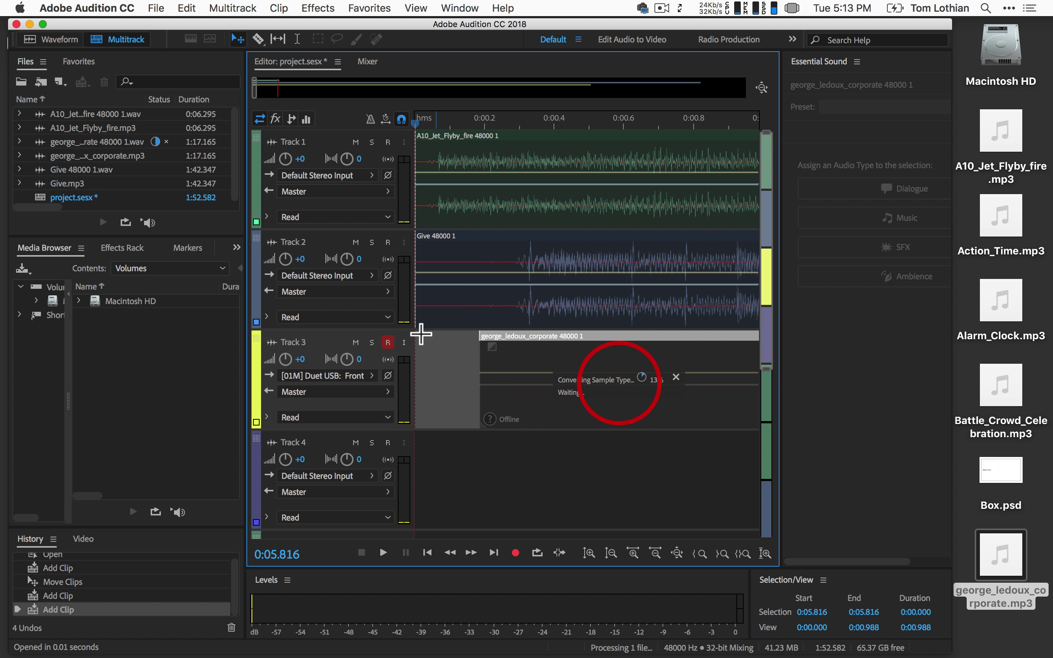
# Disarm recording on Track 3 and mute Track 2 and Track 1.
pyautogui.click(387, 342)
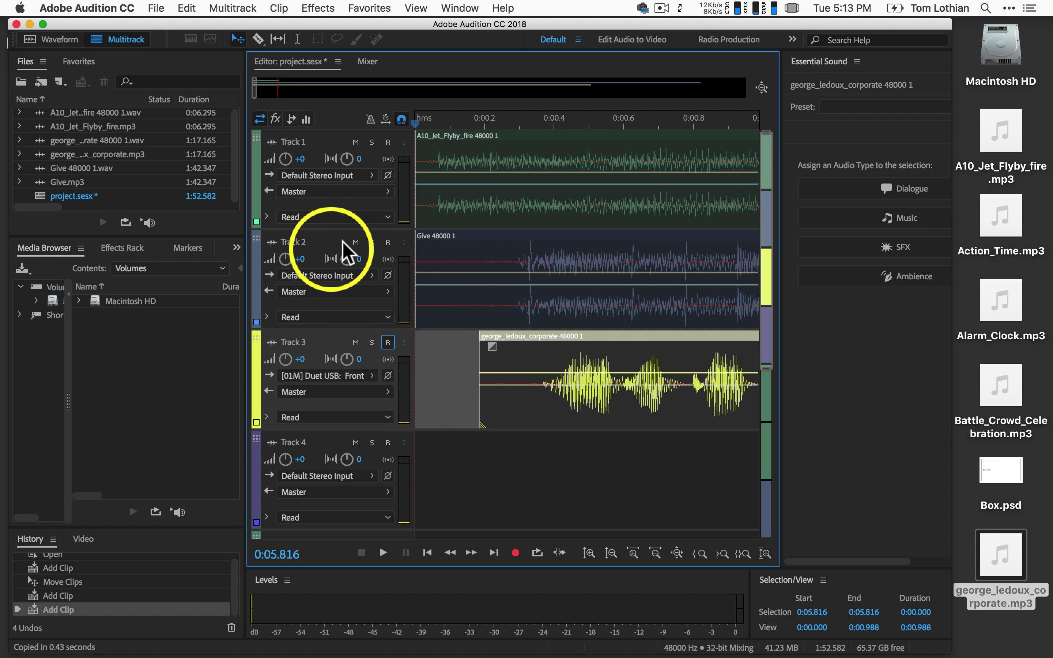
pyautogui.click(355, 242)
pyautogui.click(355, 143)
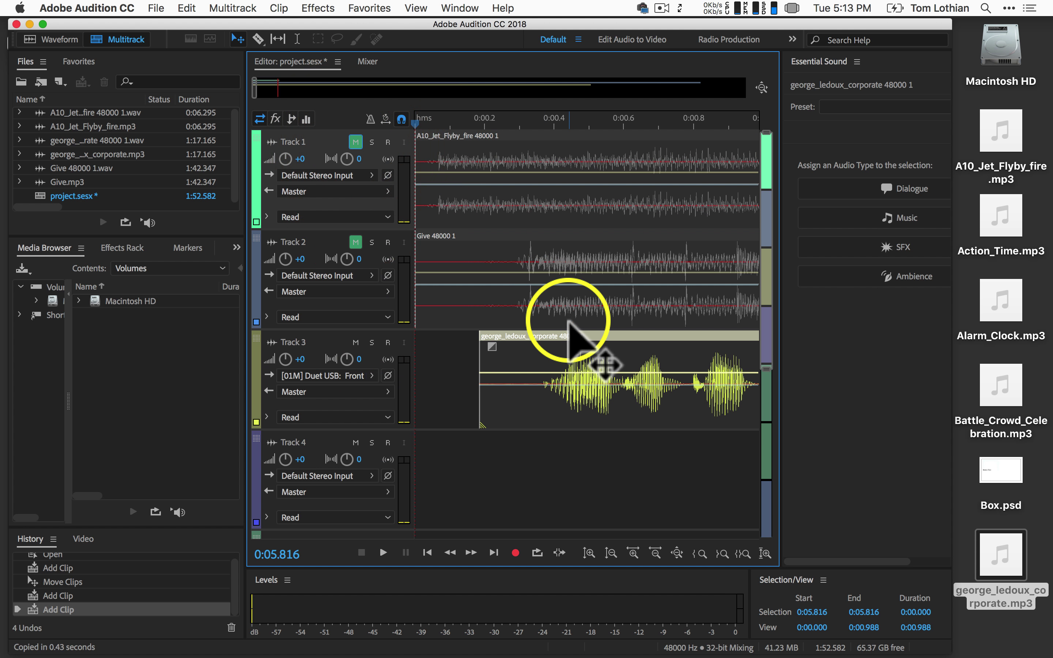
# Play the voice clip from about 0.376 seconds and stop at about 1.189 seconds.
pyautogui.click(545, 118)
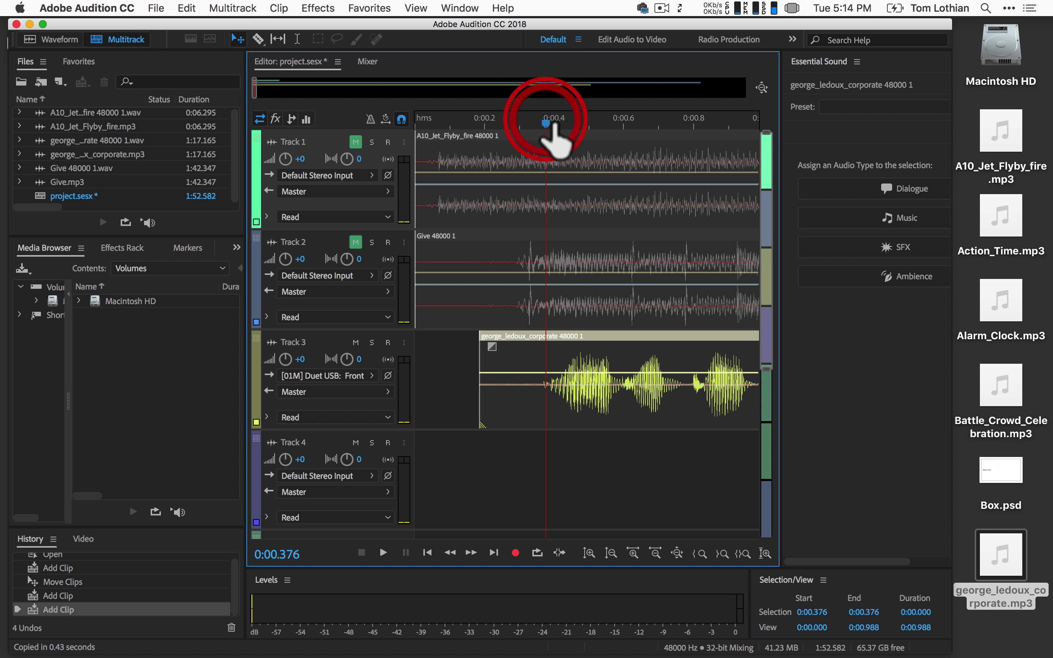
pyautogui.press('space')
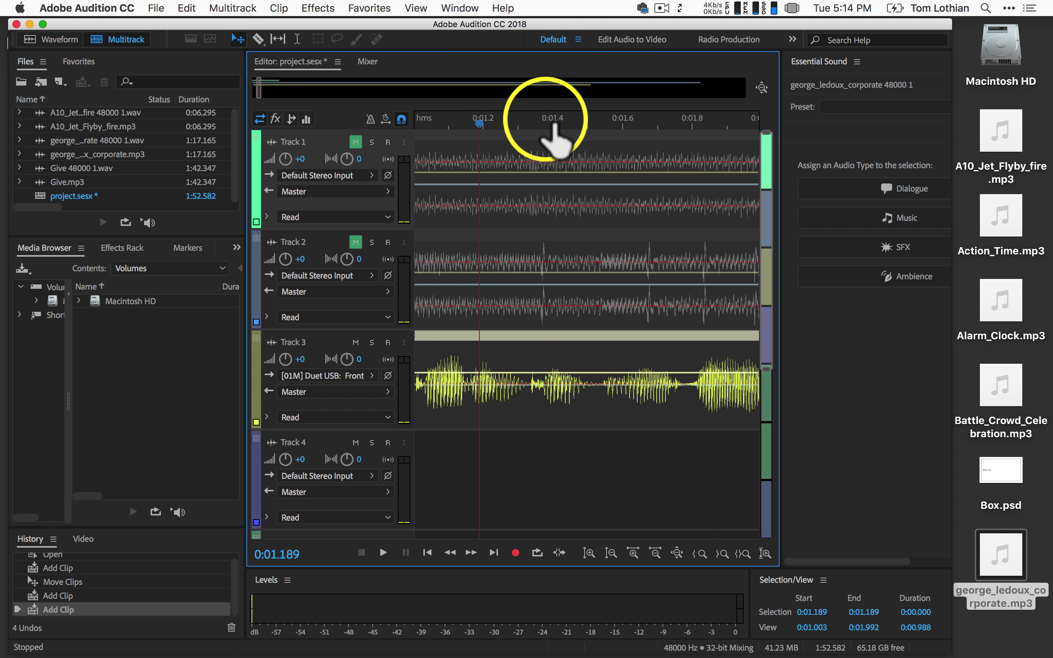
pyautogui.press('space')
# Split the voice clip on Track 3 with the Razor tool at about 1.525 seconds and again at about 1.8 seconds.
pyautogui.click(595, 124)
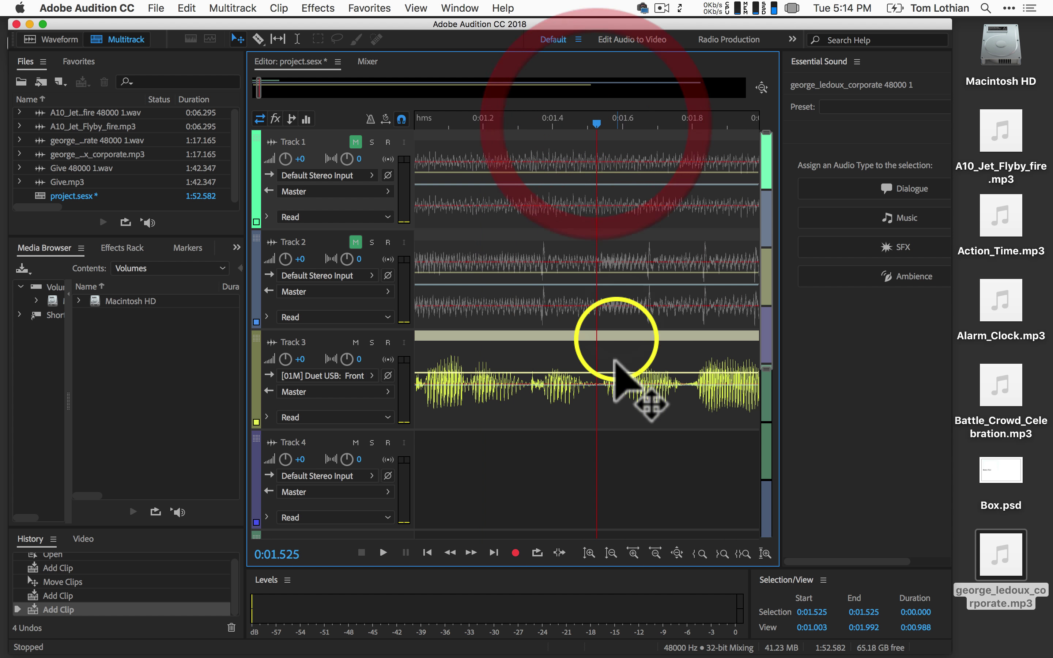
pyautogui.moveTo(594, 374); pyautogui.dragTo(250, 44)
pyautogui.click(258, 39)
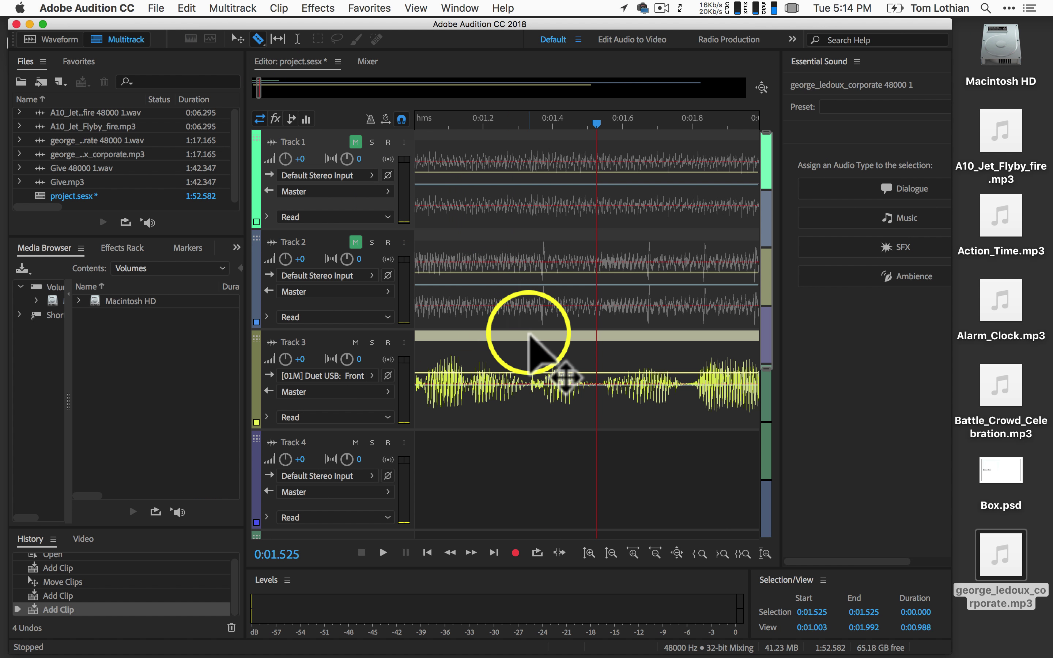
pyautogui.click(598, 383)
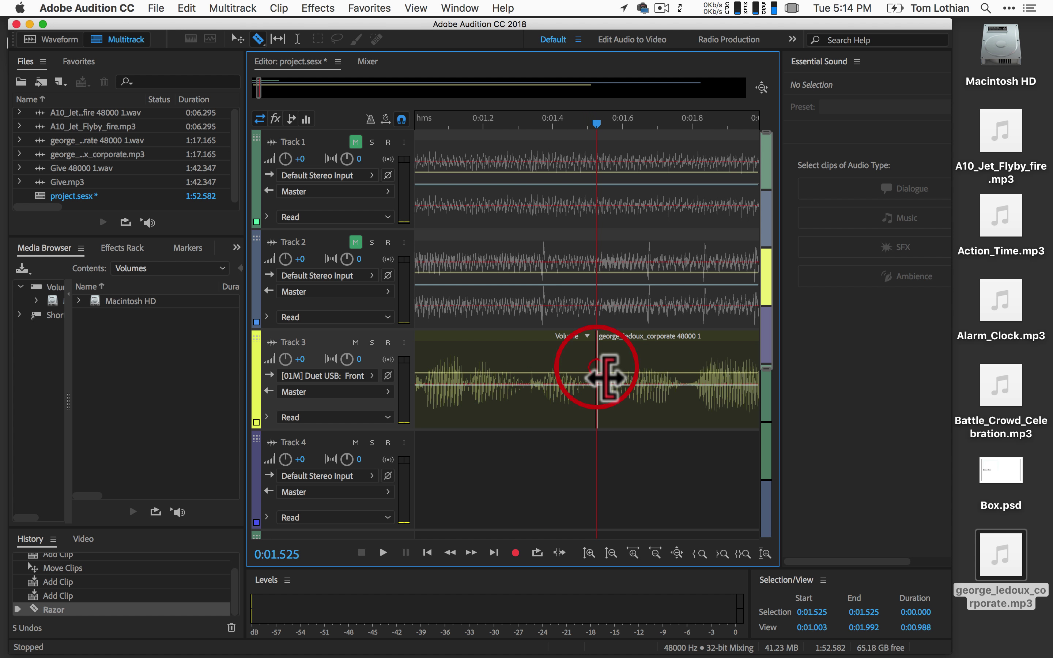
pyautogui.click(691, 375)
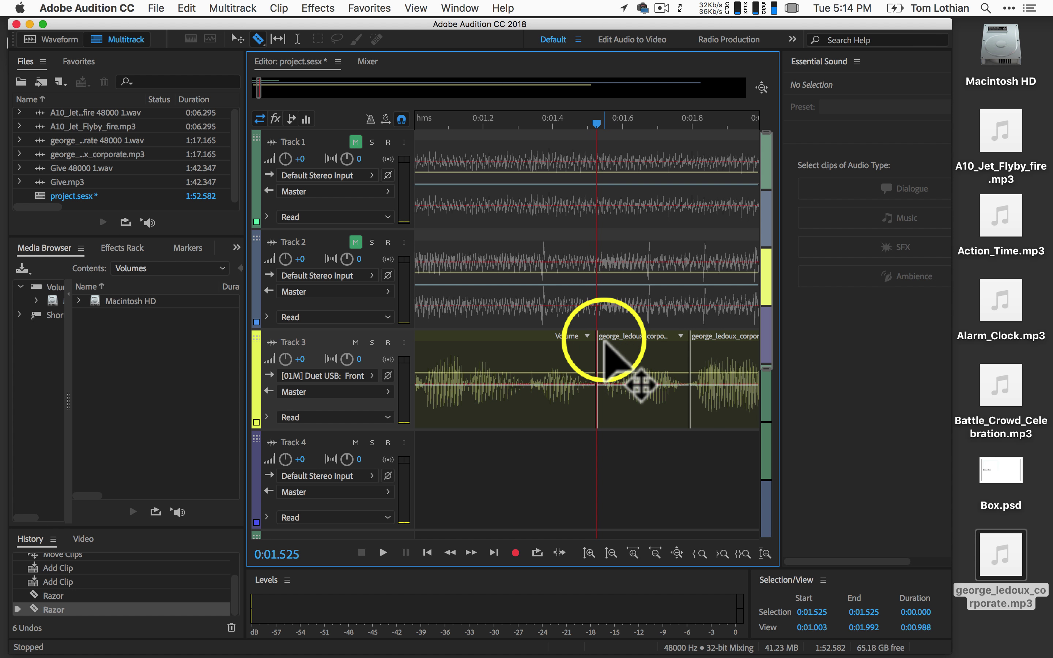
# Play Track 3 from the first cut twice to check where the voice clip is split.
pyautogui.press('space')
pyautogui.press('space')
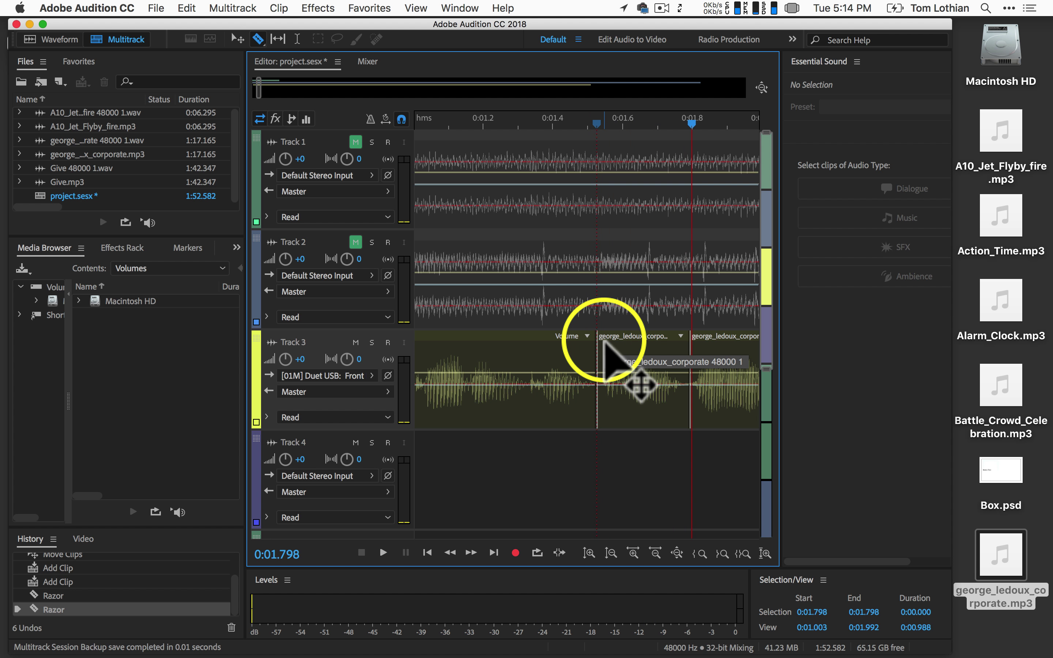
pyautogui.click(594, 124)
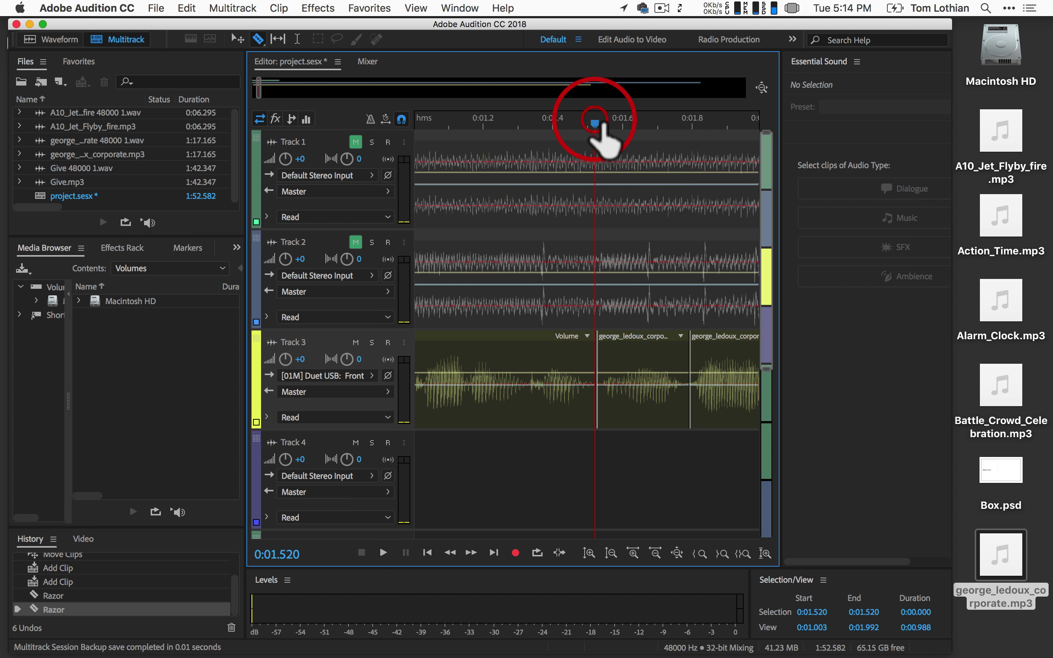
pyautogui.press('space')
pyautogui.click(600, 124)
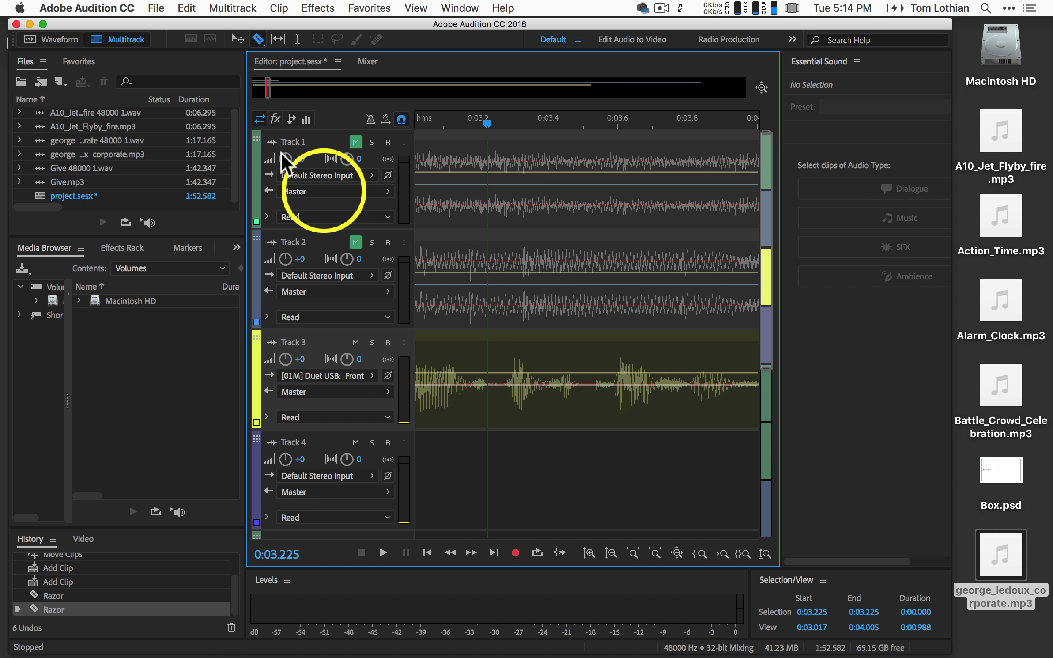
# Delete the voice clip sections before and after the short middle piece on Track 3.
pyautogui.hscroll(-10, 564, 429)
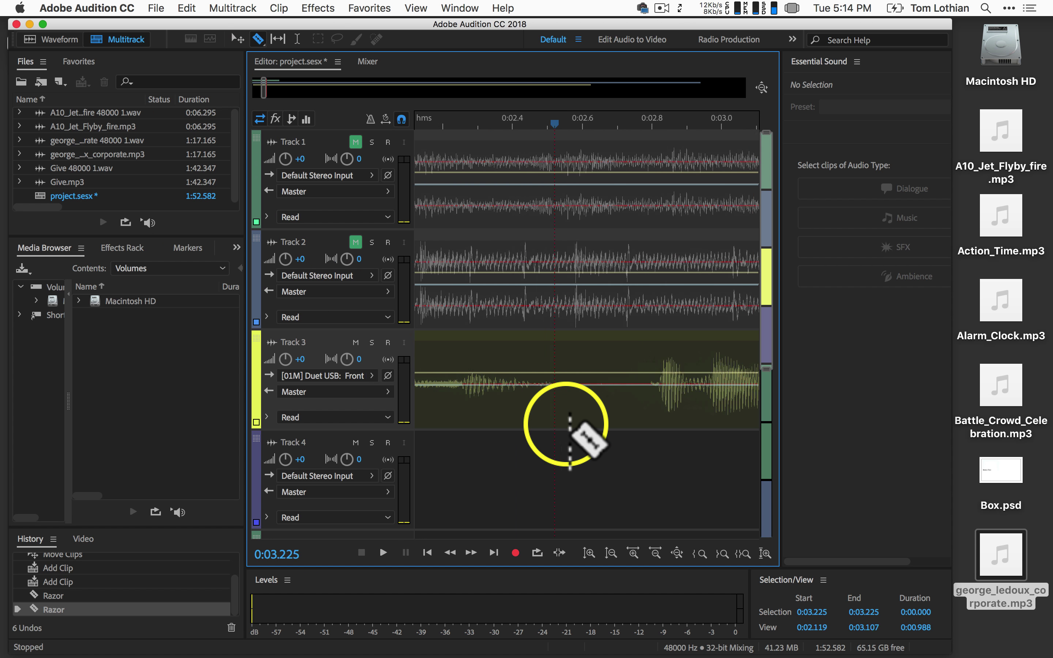
pyautogui.click(237, 39)
pyautogui.hscroll(-1, 568, 364)
pyautogui.hscroll(-3, 568, 365)
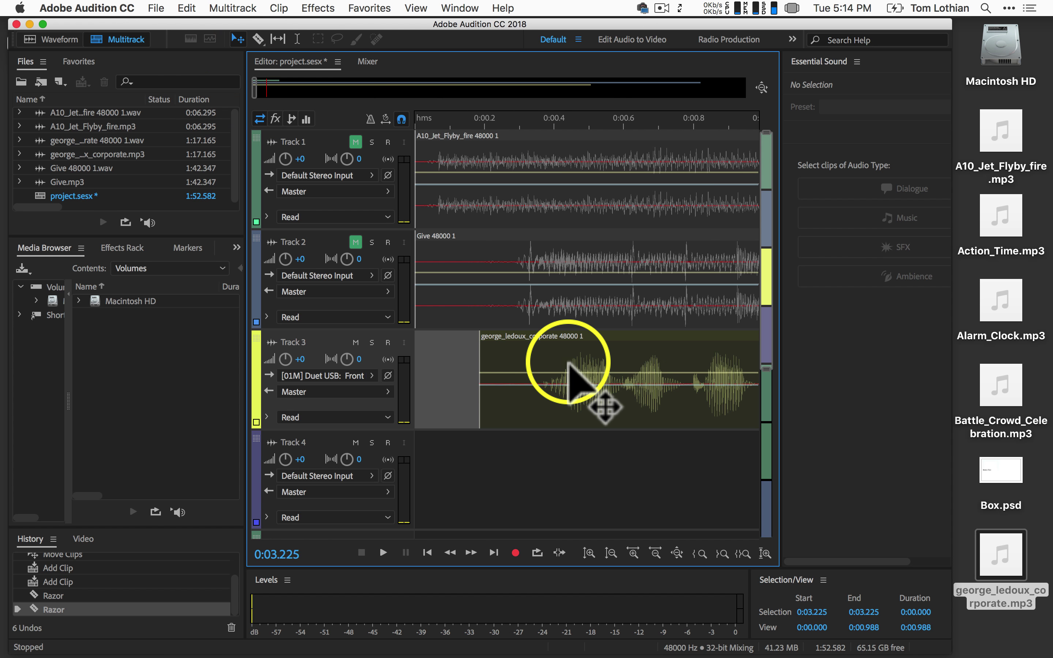
pyautogui.click(568, 365)
pyautogui.press('Delete')
pyautogui.hscroll(6, 565, 366)
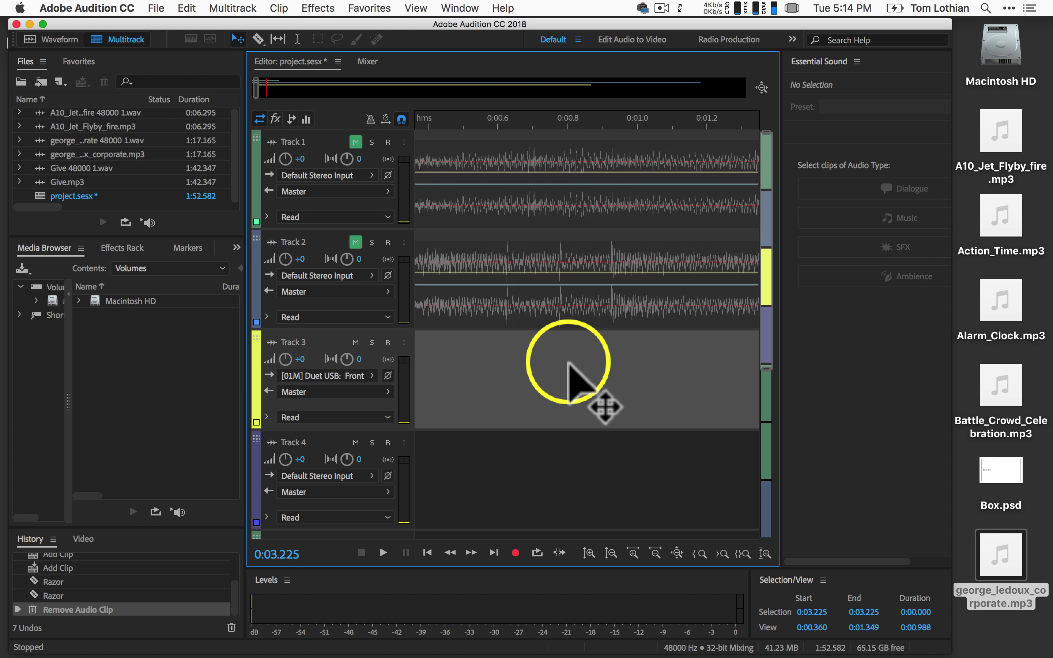
pyautogui.click(583, 370)
pyautogui.press('Delete')
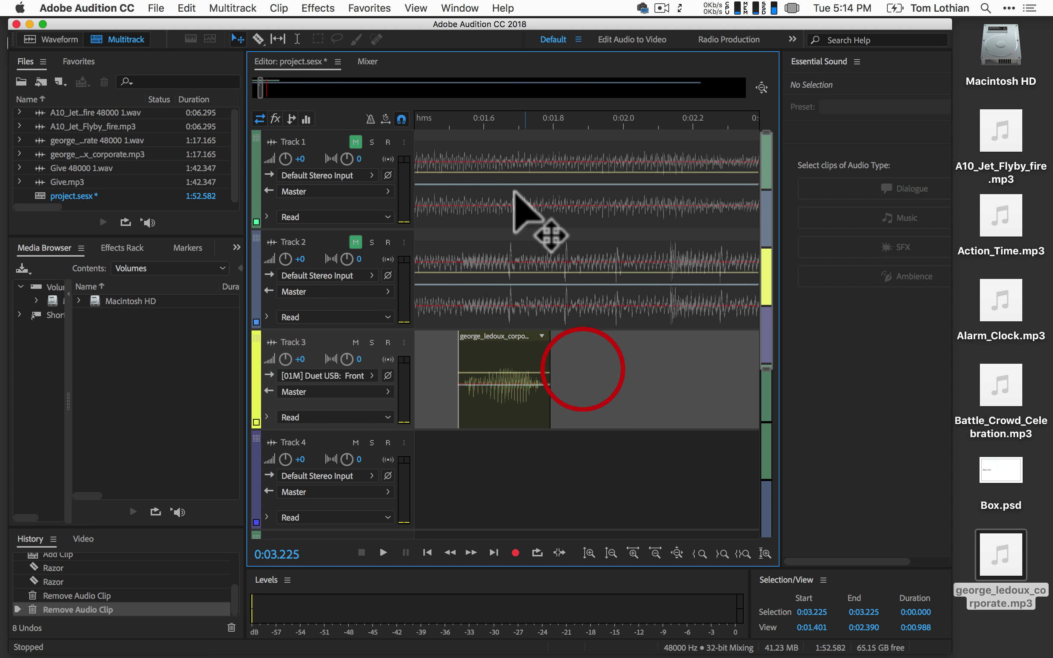
# Play the remaining short voice clip on Track 3 several times from its start at about 1.527 seconds.
pyautogui.click(458, 123)
pyautogui.press('space')
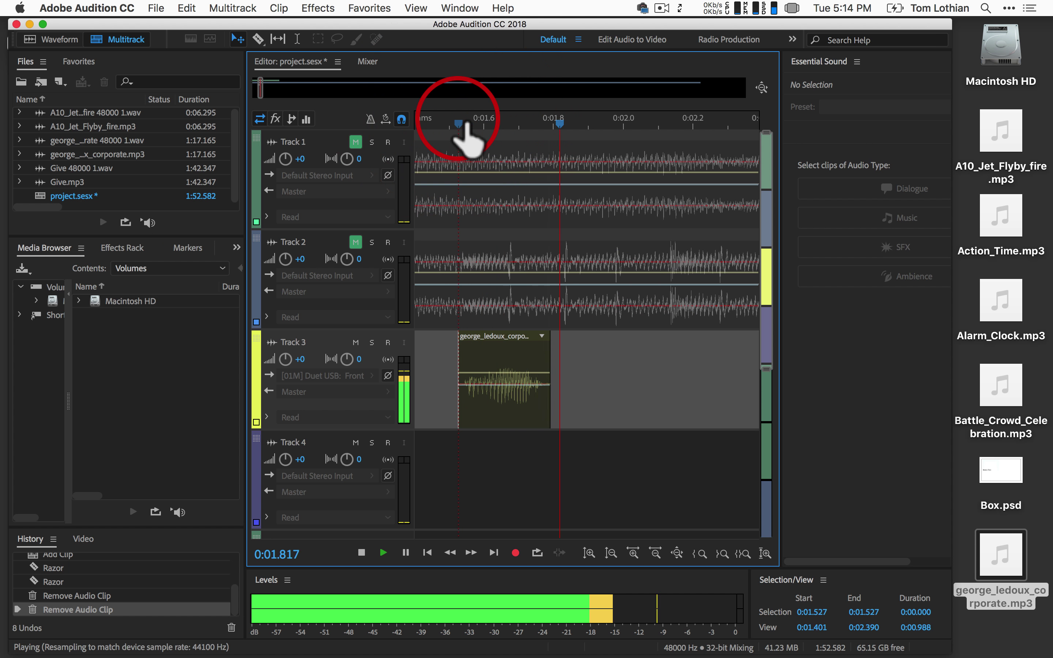
pyautogui.press('space')
pyautogui.click(458, 123)
pyautogui.press('space')
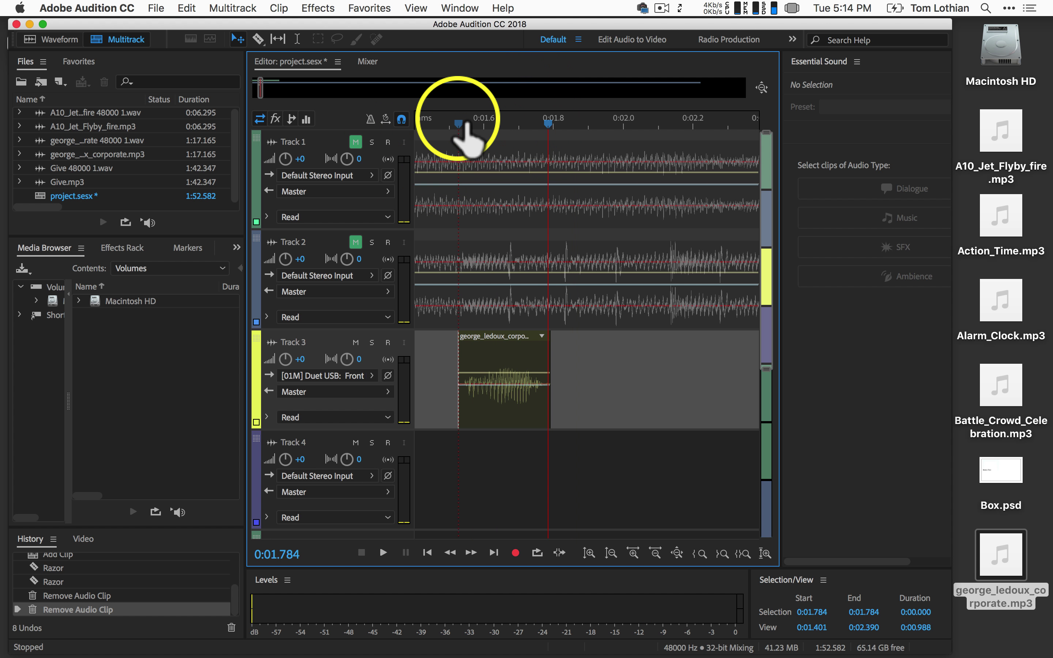
pyautogui.click(458, 123)
pyautogui.press('space')
pyautogui.press('space')
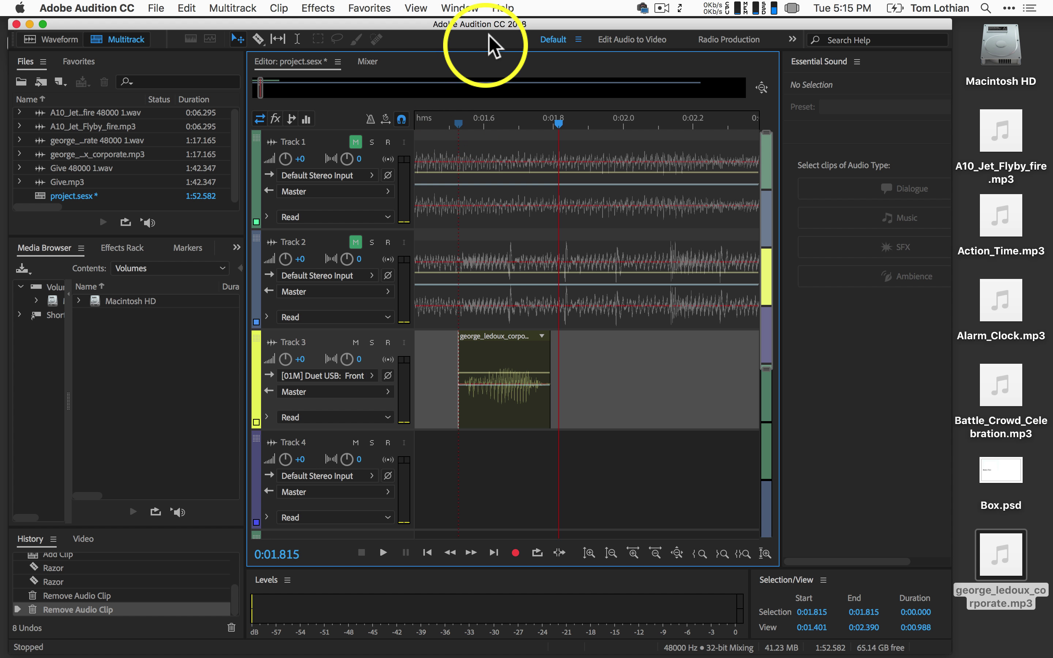
# Search the application's help for "loop" to locate the clip Loop command, and close the search.
pyautogui.click(503, 8)
pyautogui.write('lo')
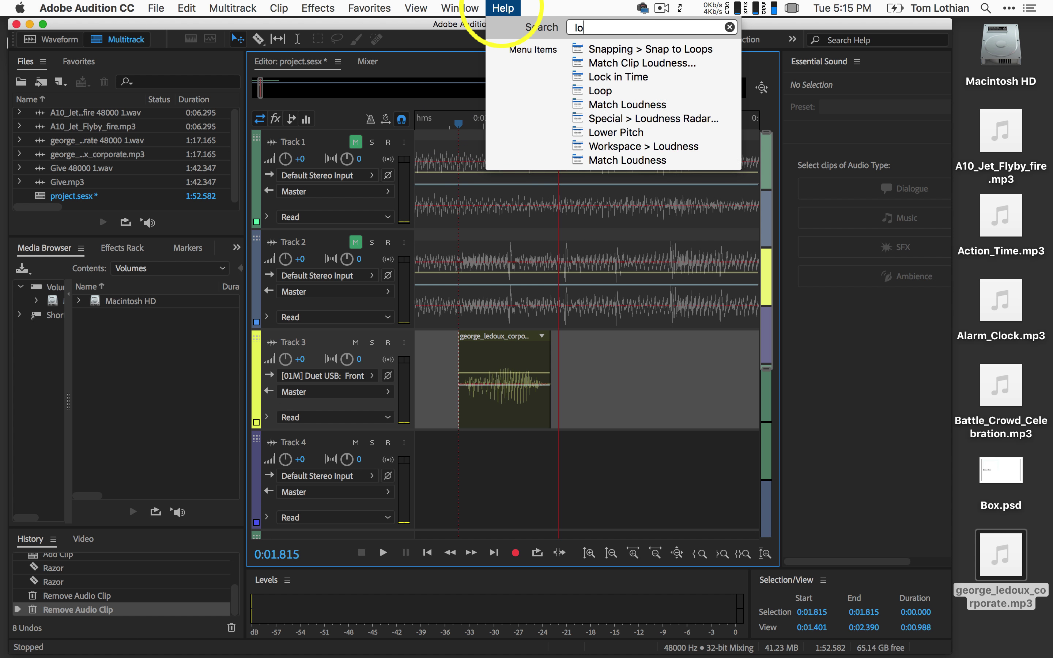
pyautogui.write('op')
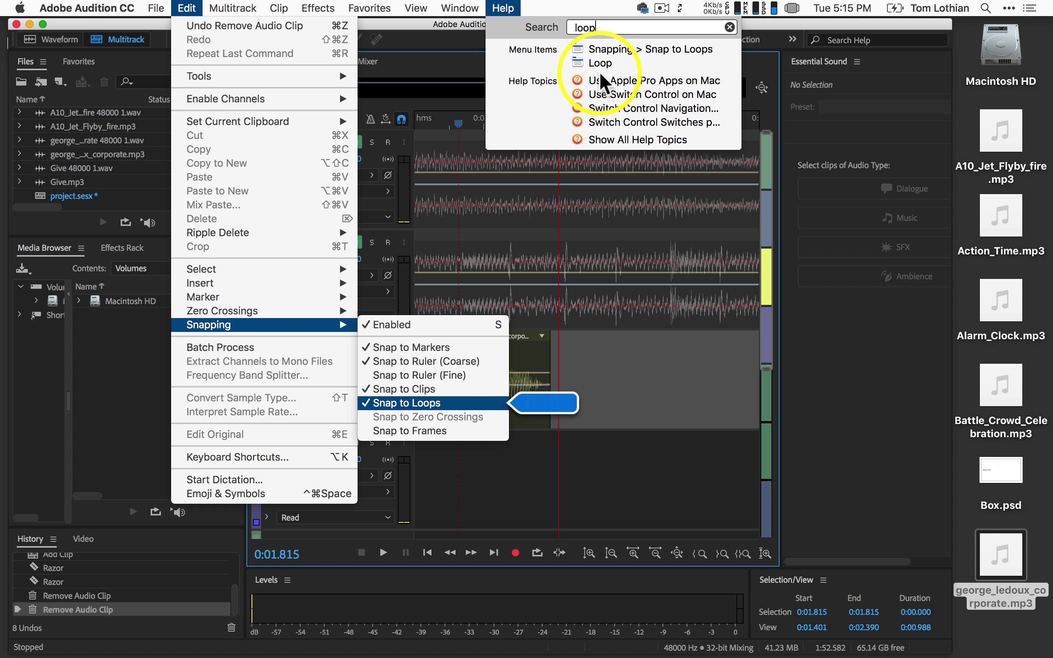
pyautogui.moveTo(599, 64)
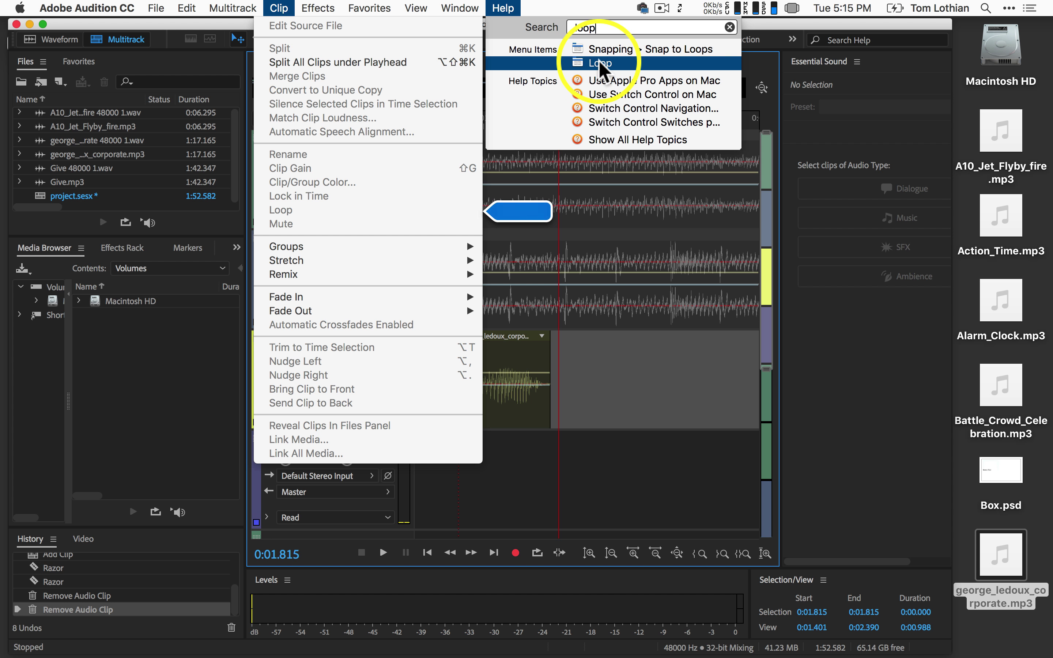
pyautogui.click(616, 404)
# Select the short voice clip on Track 3 and enable Loop for it.
pyautogui.moveTo(439, 369); pyautogui.dragTo(592, 400)
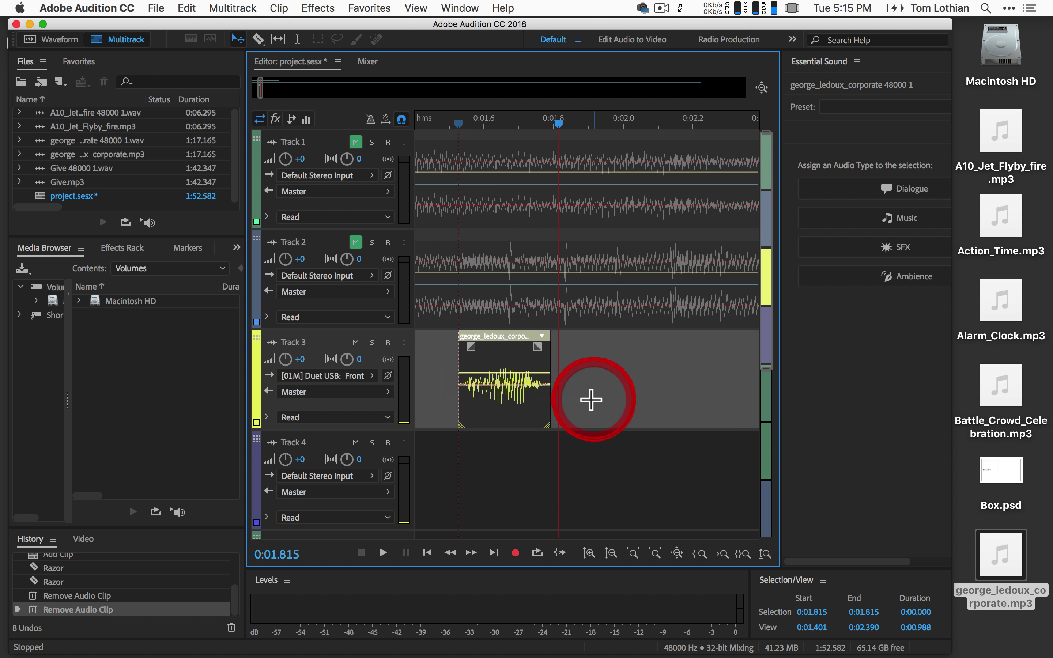
pyautogui.rightClick(542, 397)
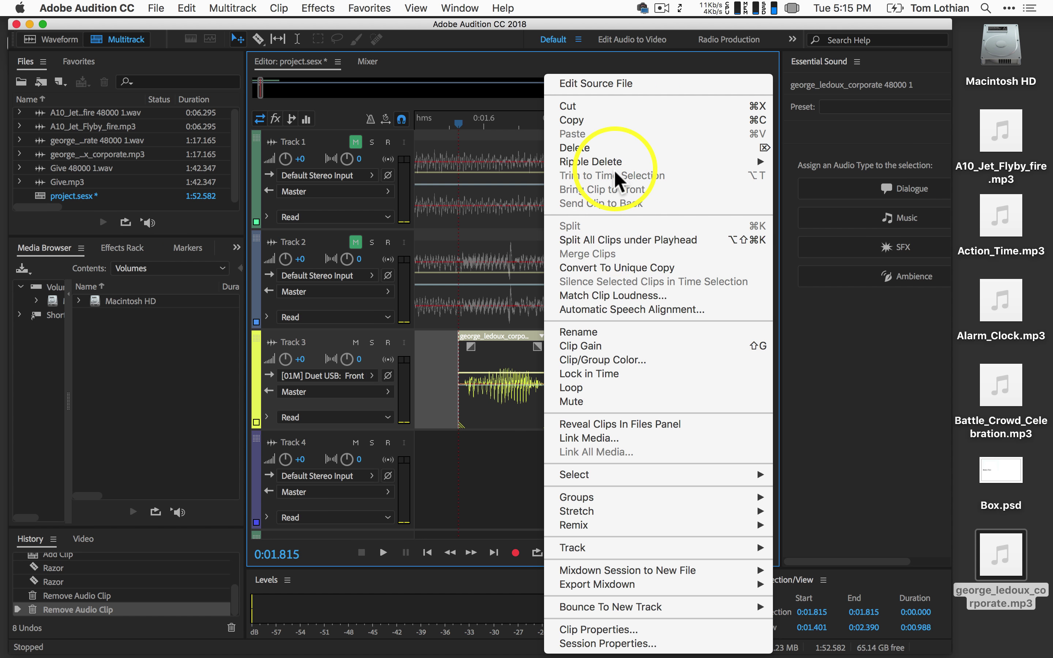
pyautogui.click(606, 386)
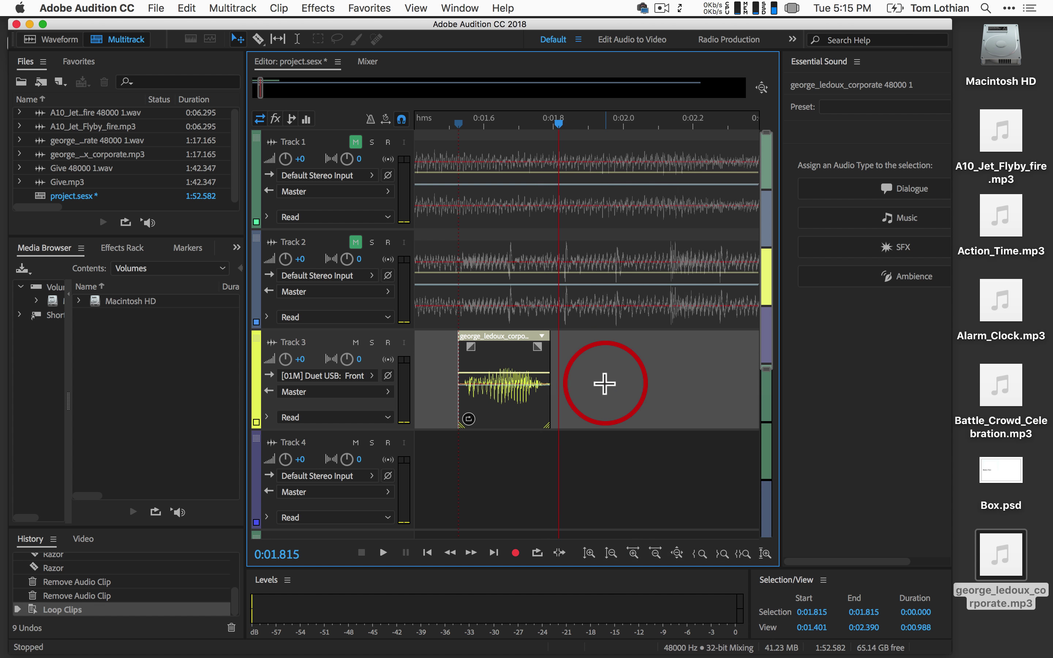
# Play the session to about 3.4 seconds, and replay it from just before the looped voice clip, stopping at about 2.317 seconds.
pyautogui.press('space')
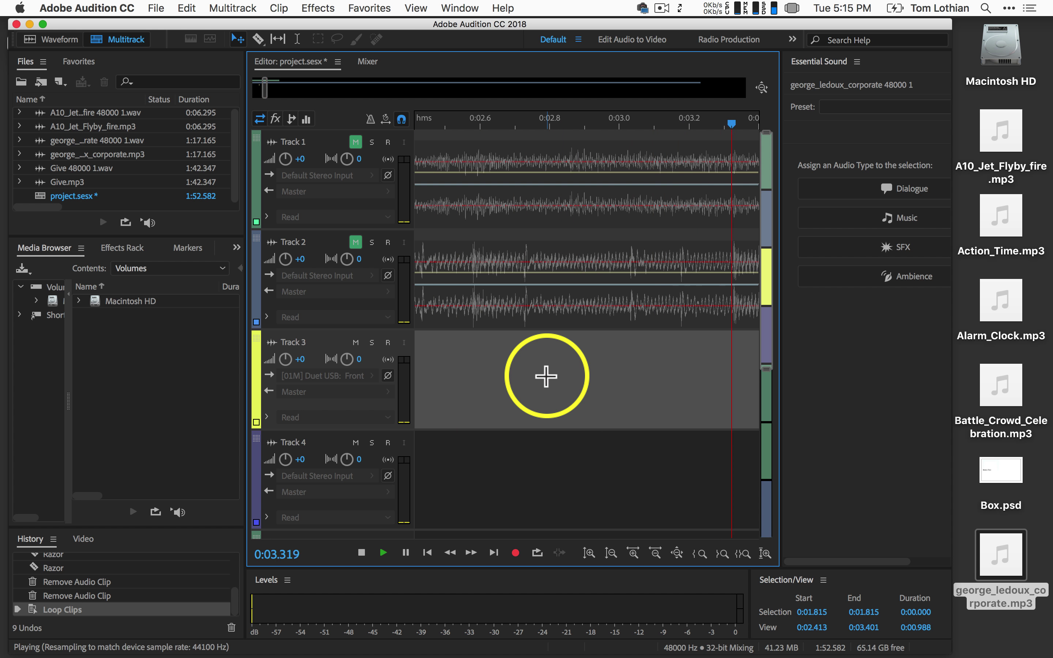
pyautogui.press('space')
pyautogui.hscroll(-10, 546, 376)
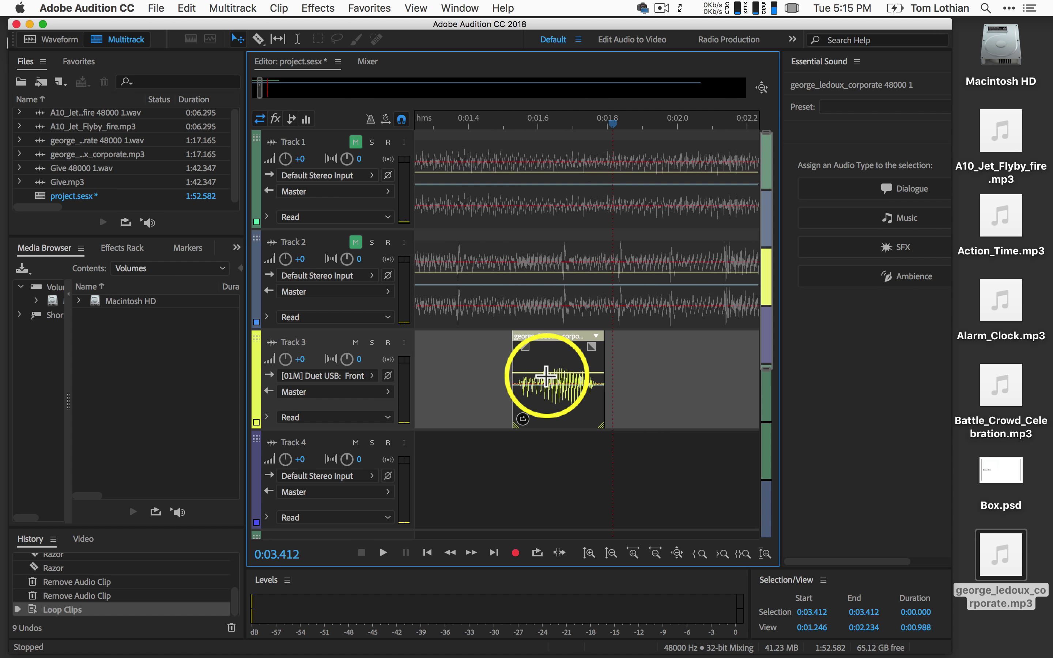
pyautogui.moveTo(501, 112); pyautogui.dragTo(504, 118)
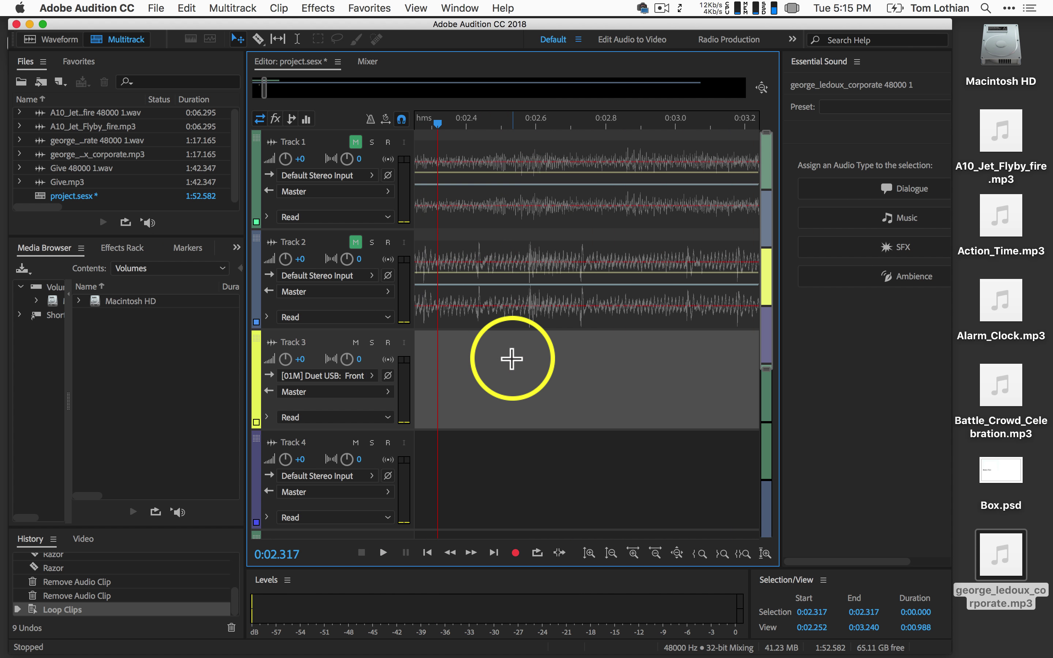
pyautogui.hscroll(-3, 512, 358)
pyautogui.hscroll(-3, 512, 358)
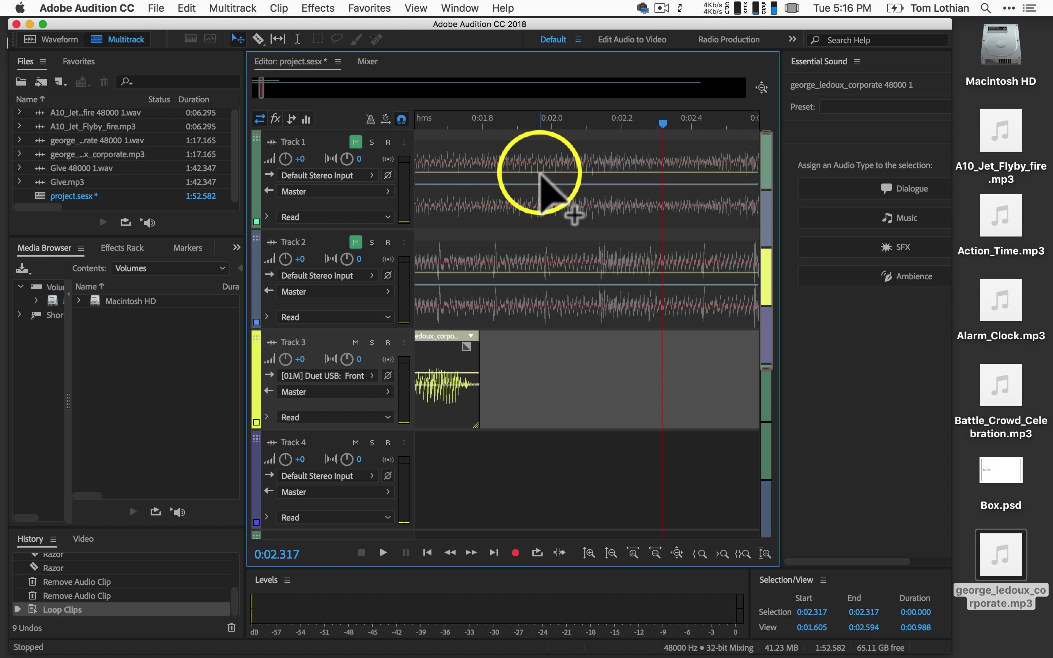
pyautogui.press('super+space')
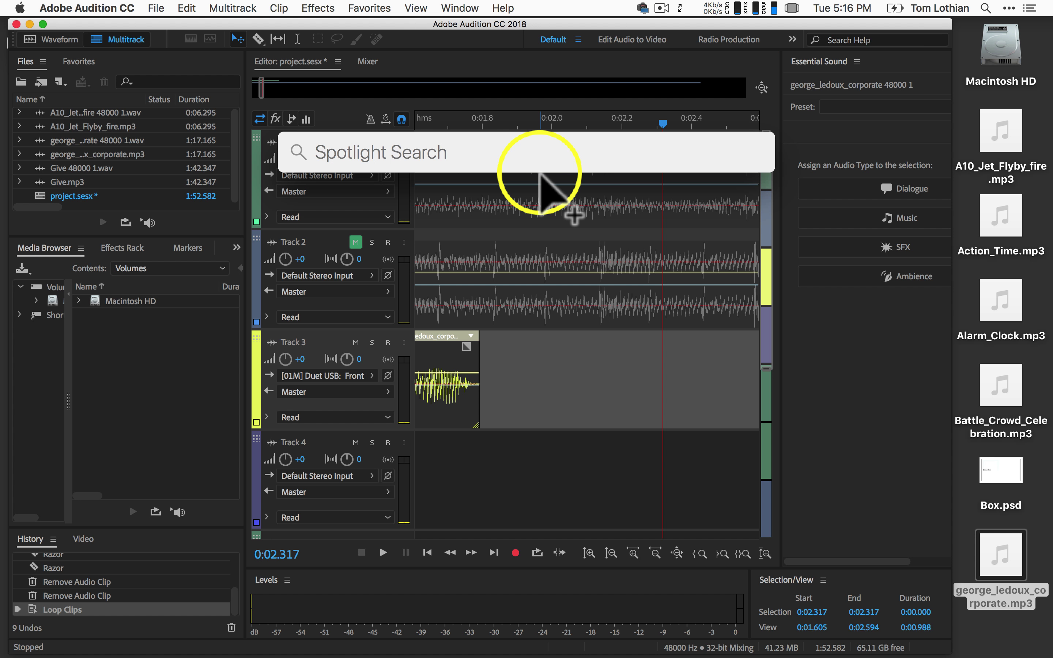
pyautogui.press('super+Tab')
pyautogui.press('super+Tab')
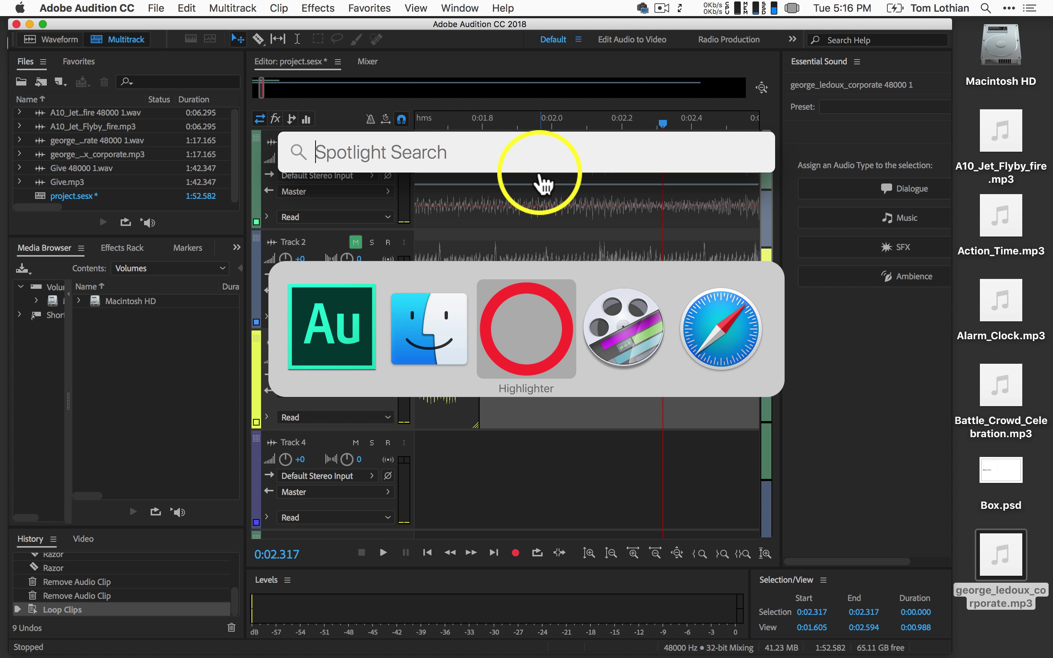
pyautogui.press('super+q')
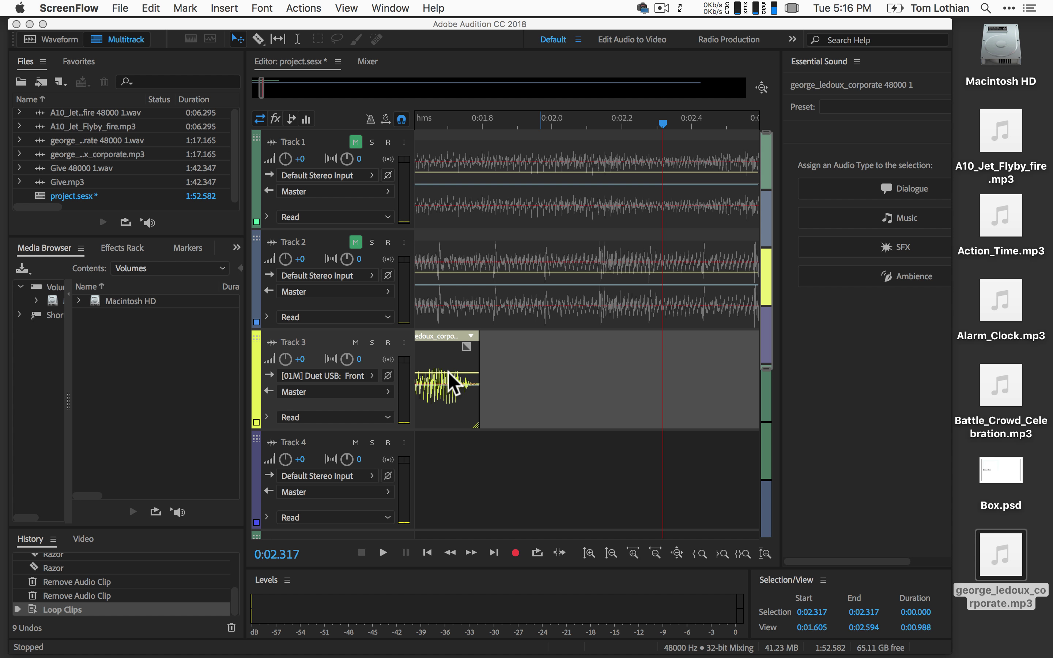
# Add a volume keyframe near the end of the looped voice clip on Track 3, raise it, and return it to level.
pyautogui.click(486, 372)
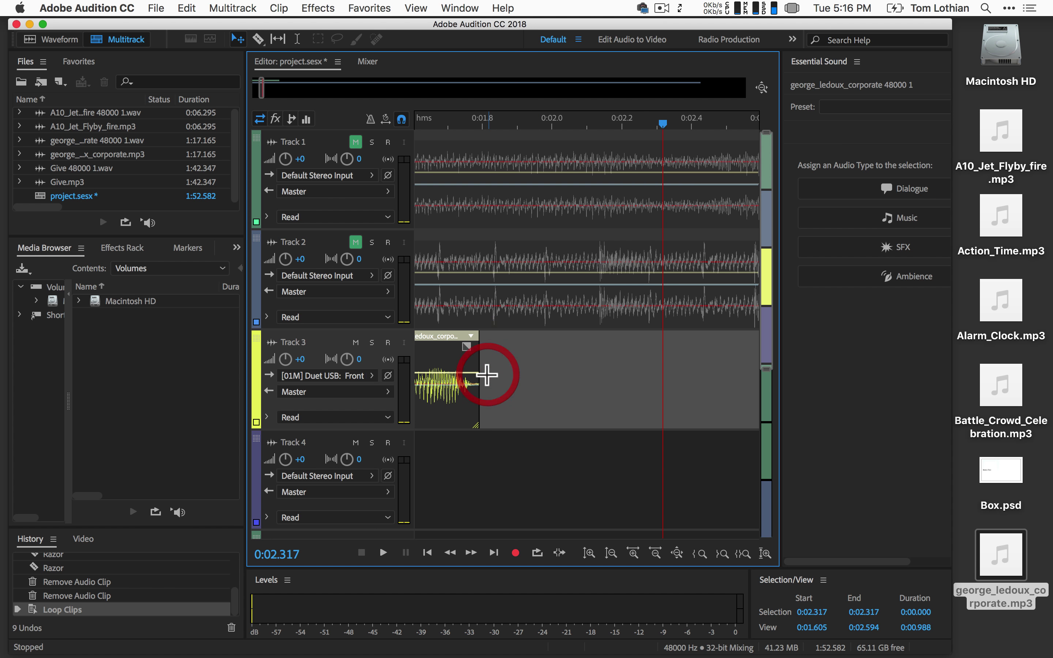
pyautogui.hscroll(-4, 483, 379)
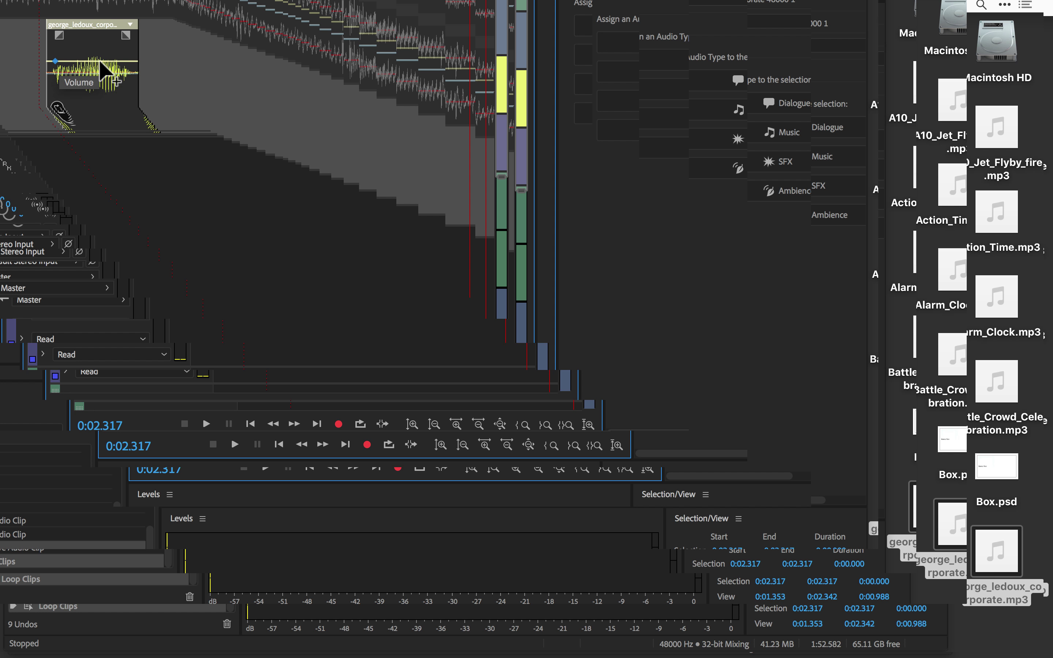
pyautogui.moveTo(120, 61); pyautogui.dragTo(117, 38)
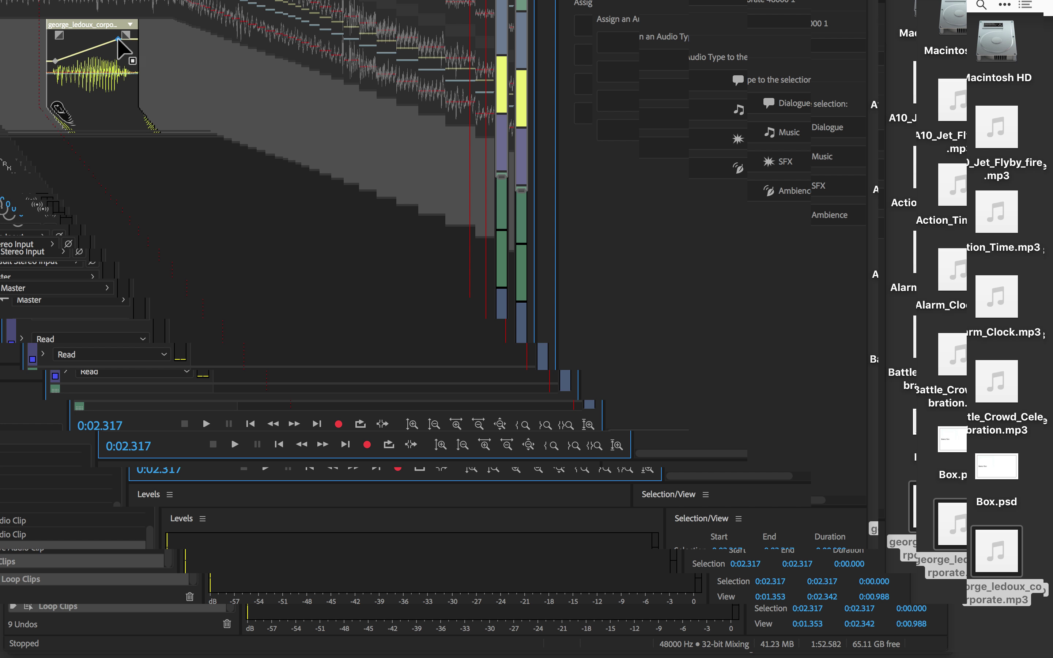
pyautogui.moveTo(118, 39); pyautogui.dragTo(118, 61)
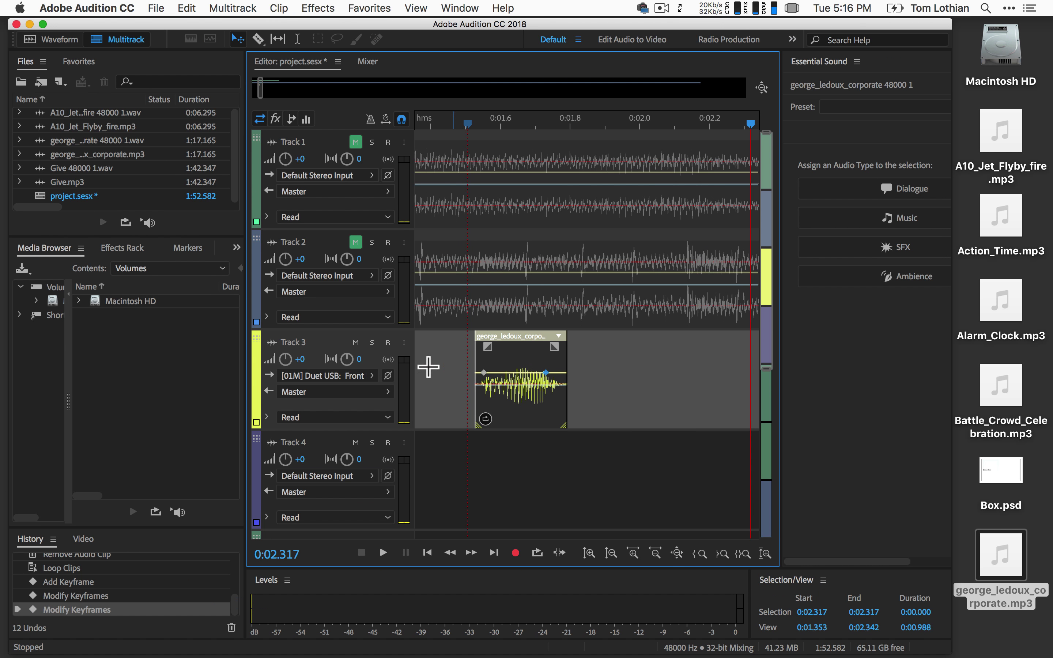
# Lower Track 3's volume to -0.3 dB and make the Files panel taller.
pyautogui.moveTo(295, 359)
pyautogui.mouseDown()
pyautogui.moveTo(306, 365)
pyautogui.moveTo(297, 361)
pyautogui.mouseUp()
pyautogui.moveTo(295, 362)
pyautogui.moveTo(137, 246); pyautogui.dragTo(130, 361)
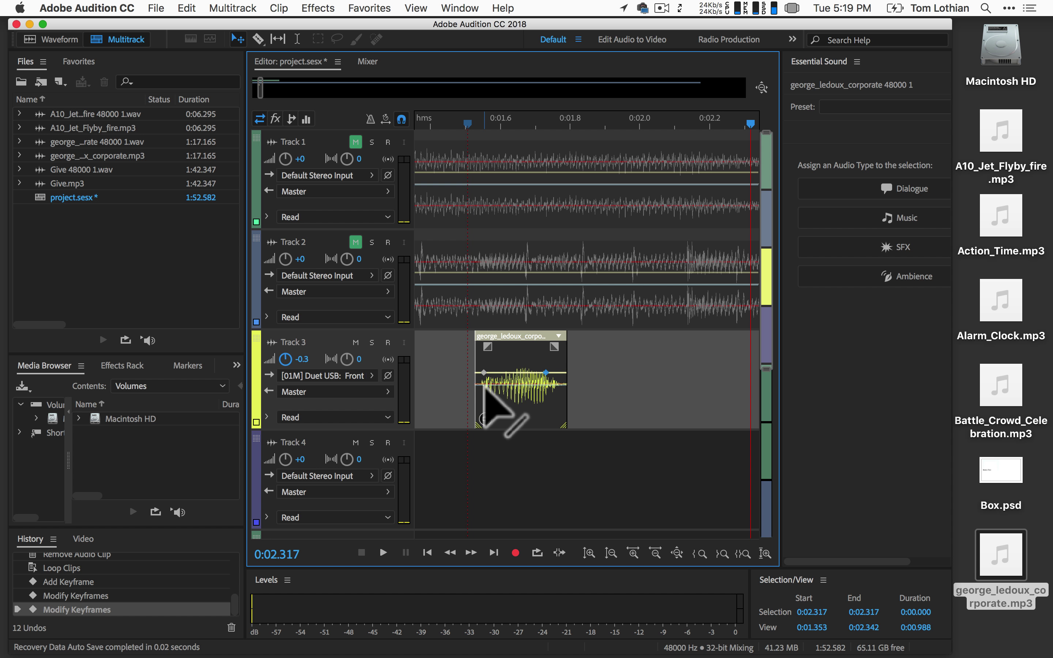
pyautogui.scroll(-1, 435, 283)
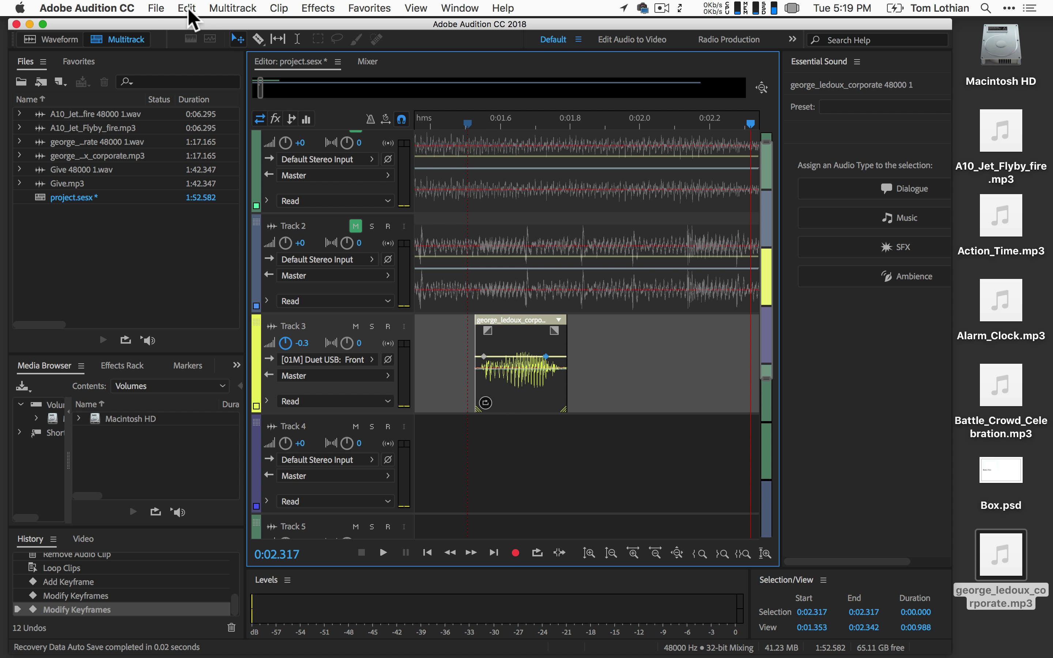
# Review the commands for creating a new multitrack session and for importing files, including the Import File dialog.
pyautogui.click(156, 8)
pyautogui.moveTo(153, 27)
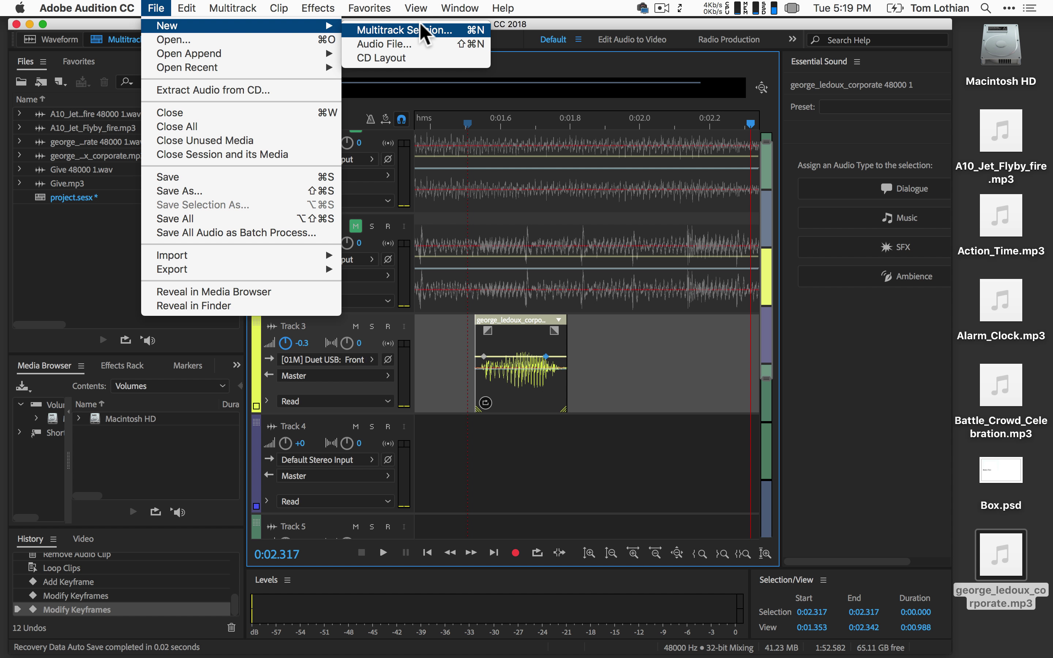
pyautogui.click(118, 243)
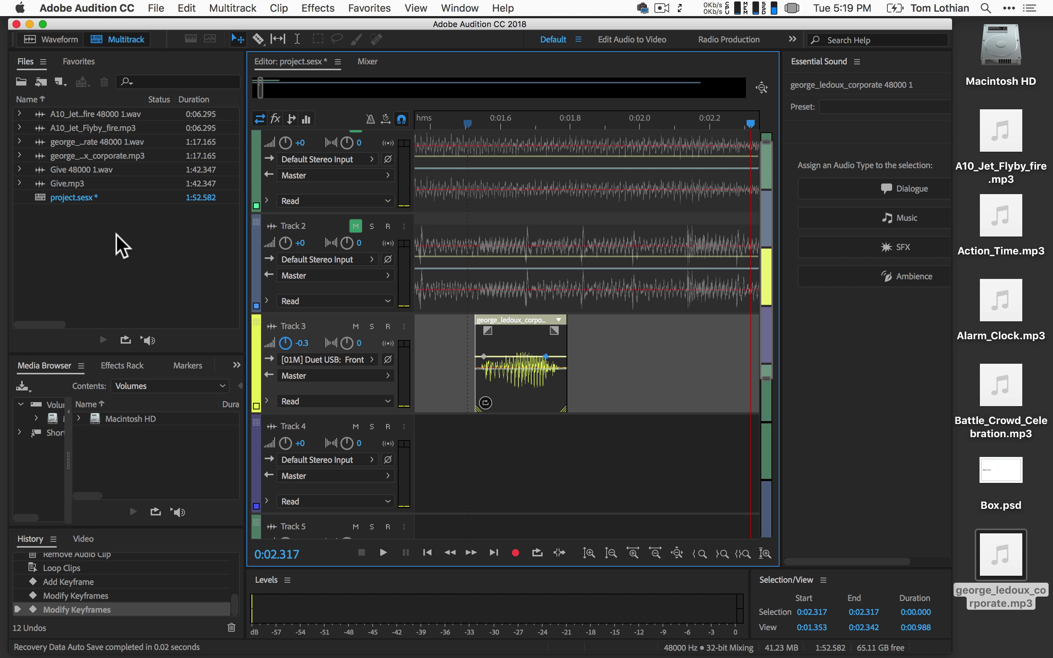
pyautogui.click(117, 236)
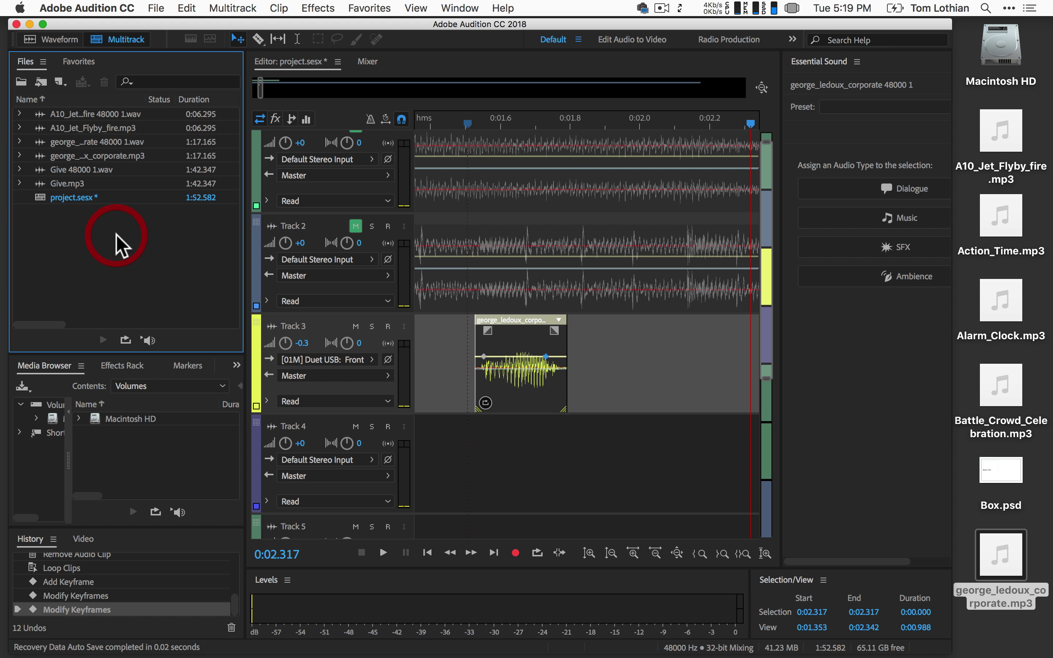
pyautogui.doubleClick(117, 244)
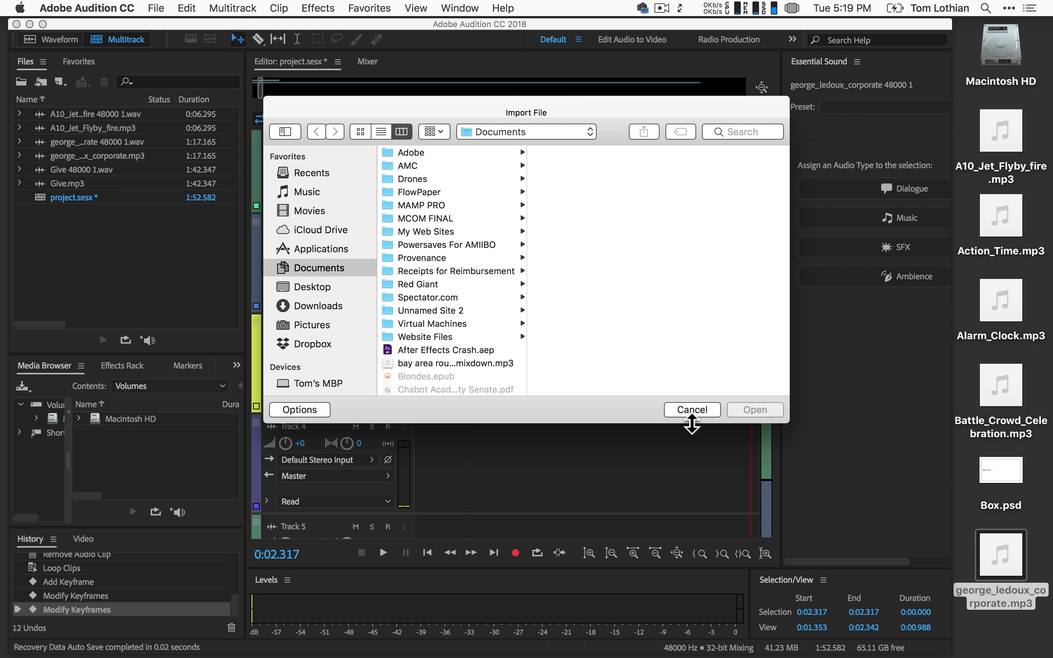
pyautogui.click(695, 409)
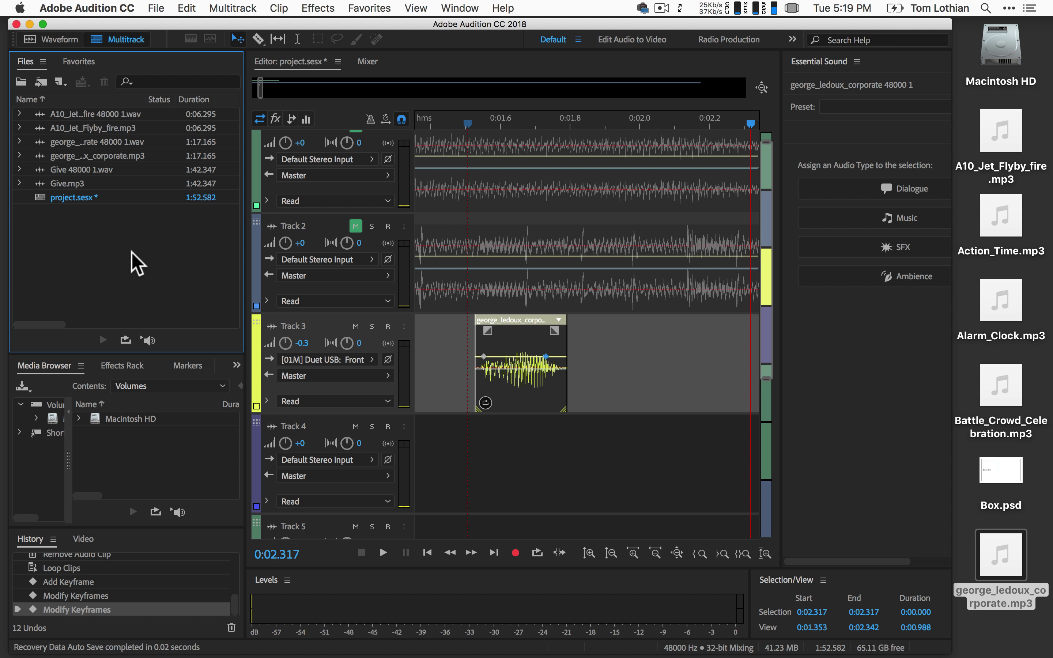
pyautogui.click(156, 8)
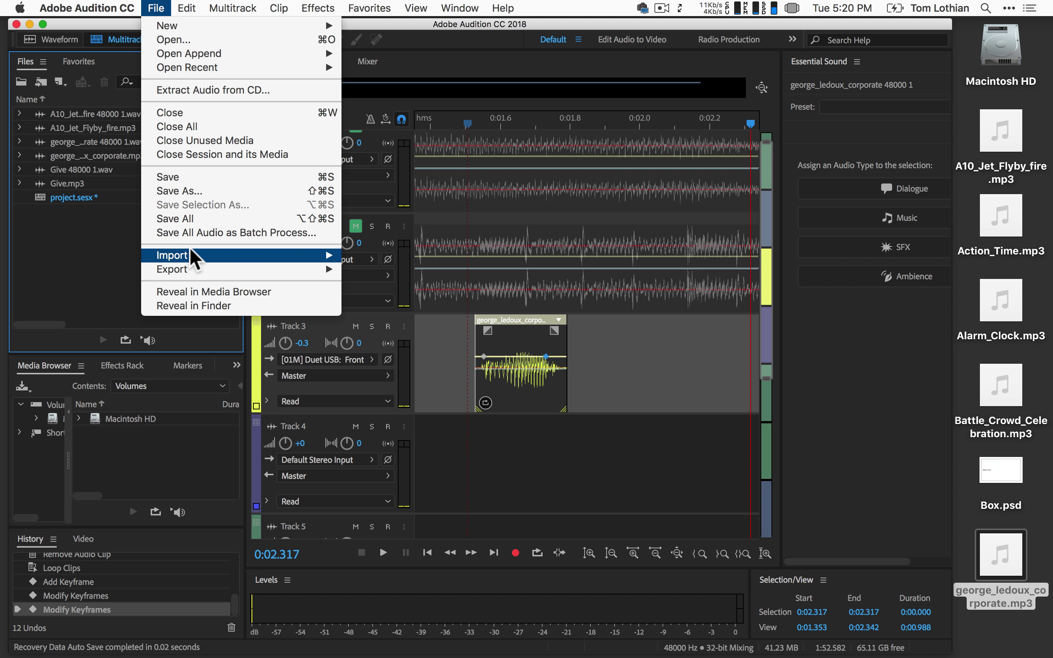
pyautogui.moveTo(278, 257)
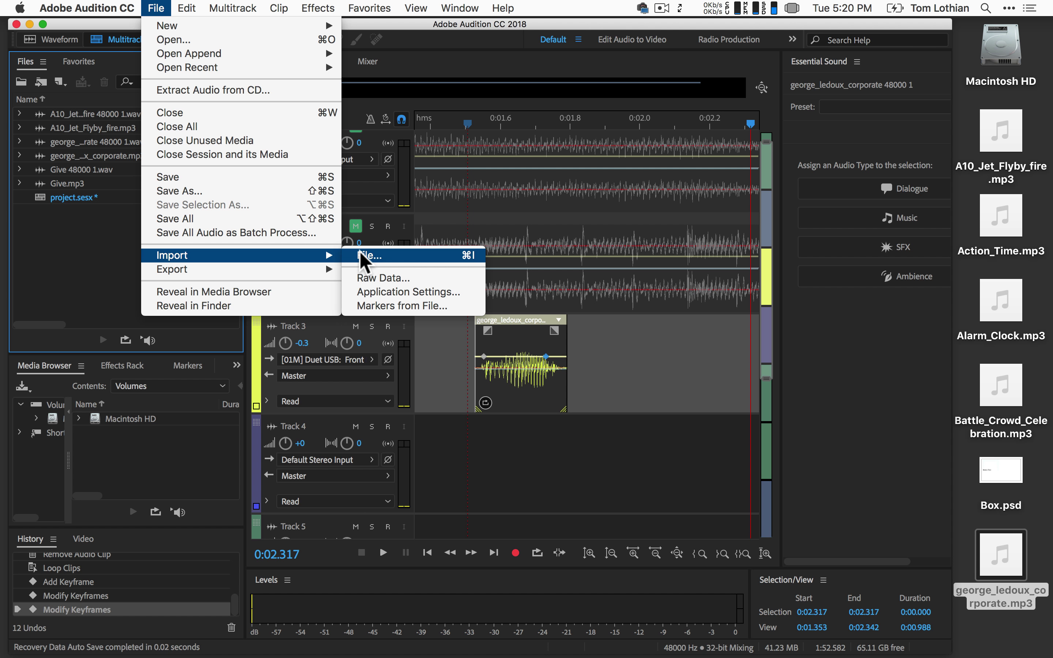
pyautogui.click(157, 9)
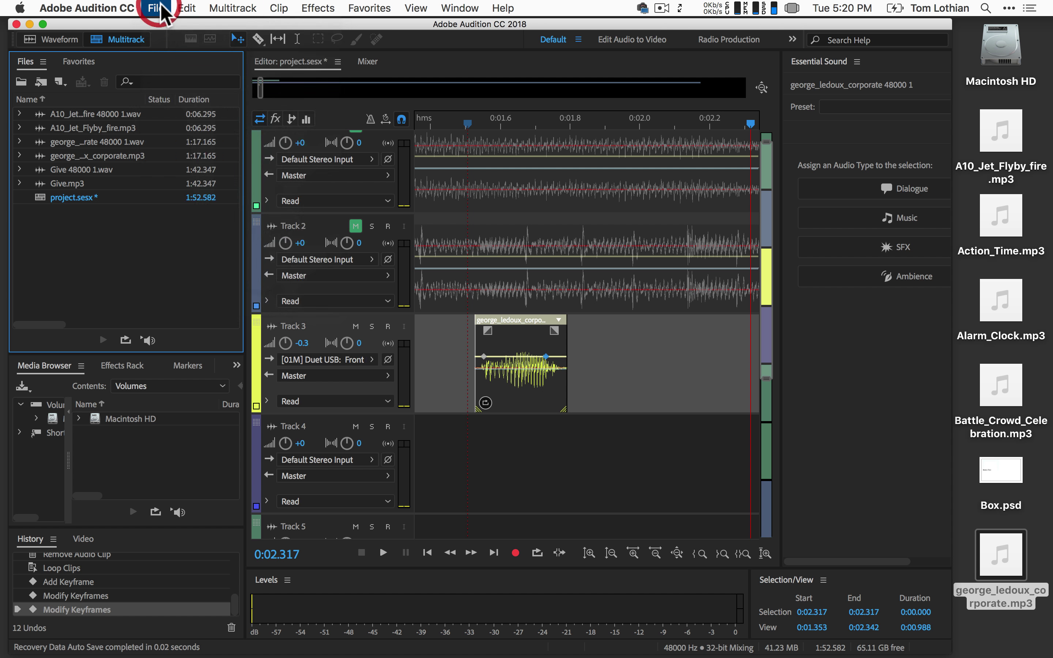
# Import Action_Time.mp3 from the desktop into the session's file list.
pyautogui.click(1014, 224)
pyautogui.moveTo(1013, 224); pyautogui.dragTo(89, 281)
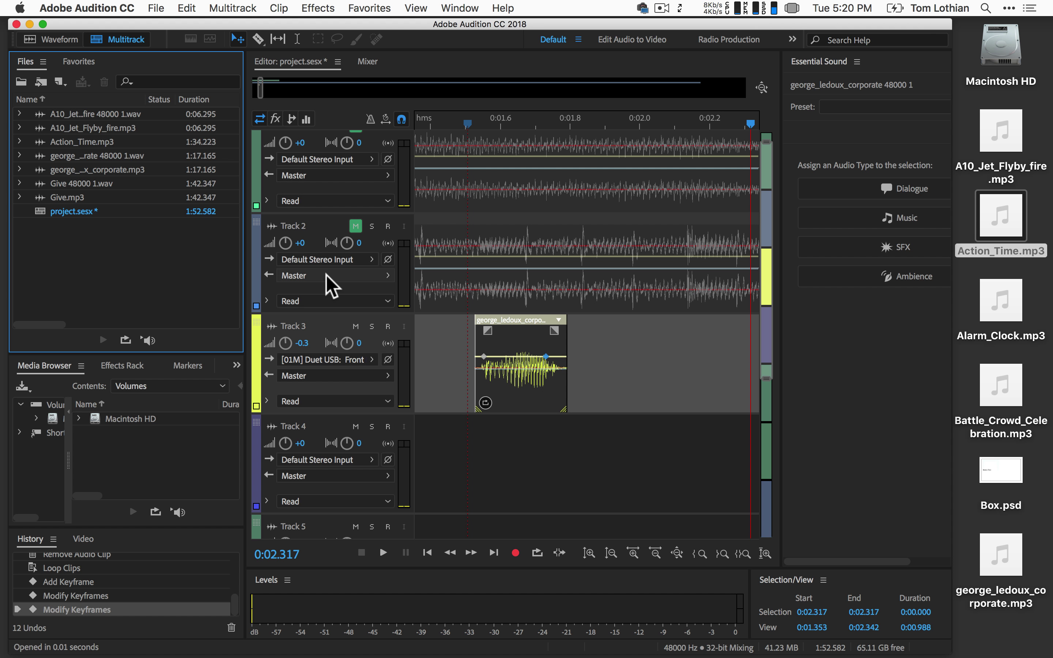
# Adjust the track heights and zoom the timeline out to show all six tracks across about the first 21 seconds.
pyautogui.scroll(-5, 395, 251)
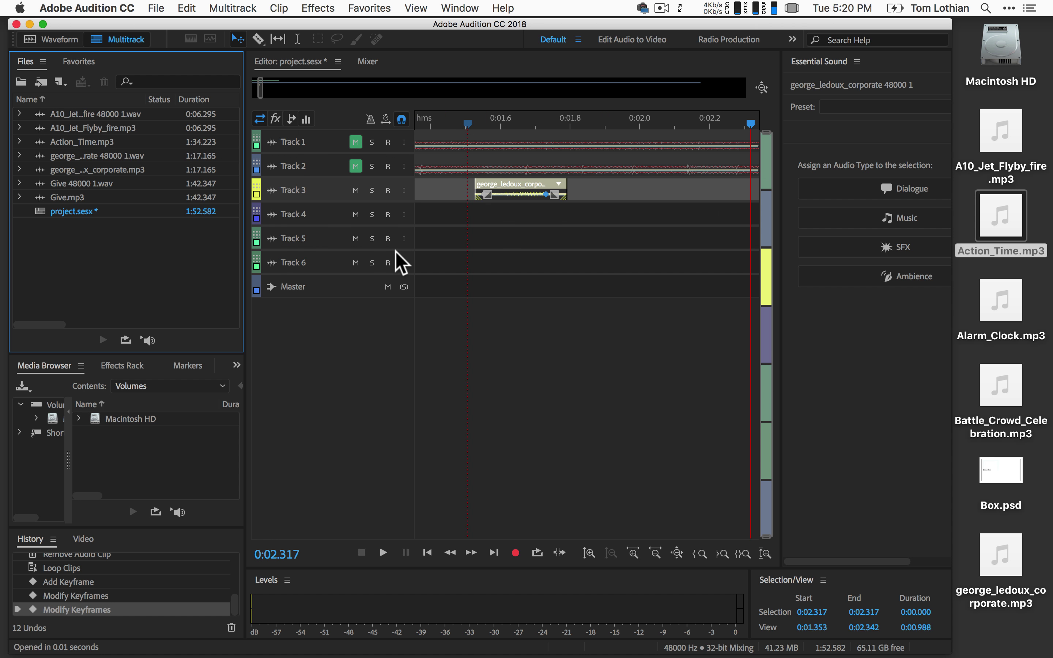
pyautogui.scroll(8, 395, 252)
pyautogui.scroll(-8, 395, 251)
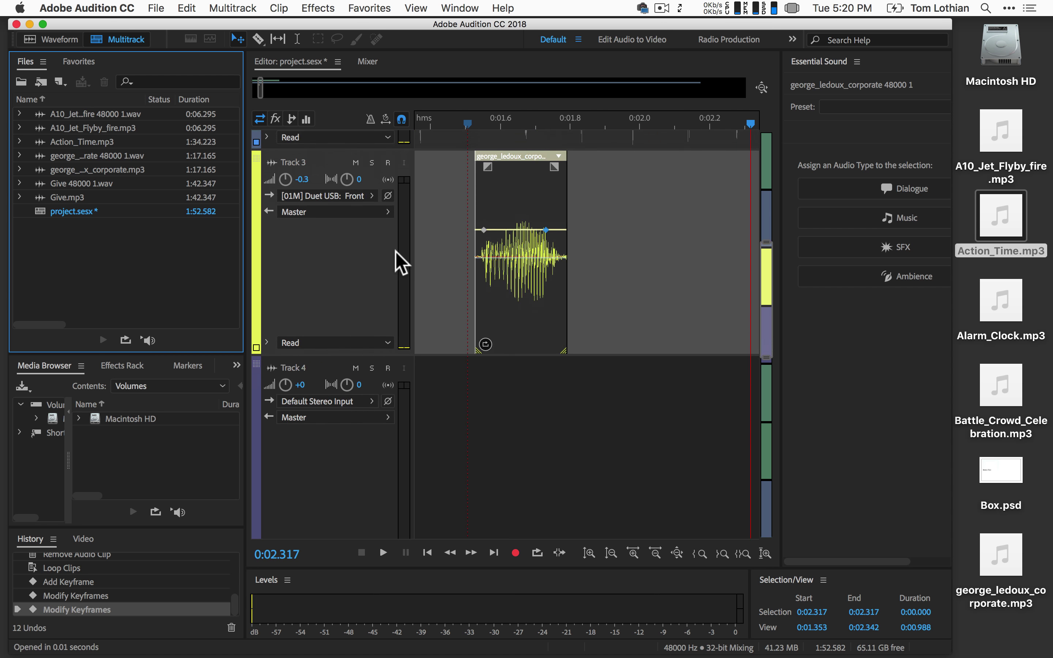
pyautogui.scroll(3, 395, 253)
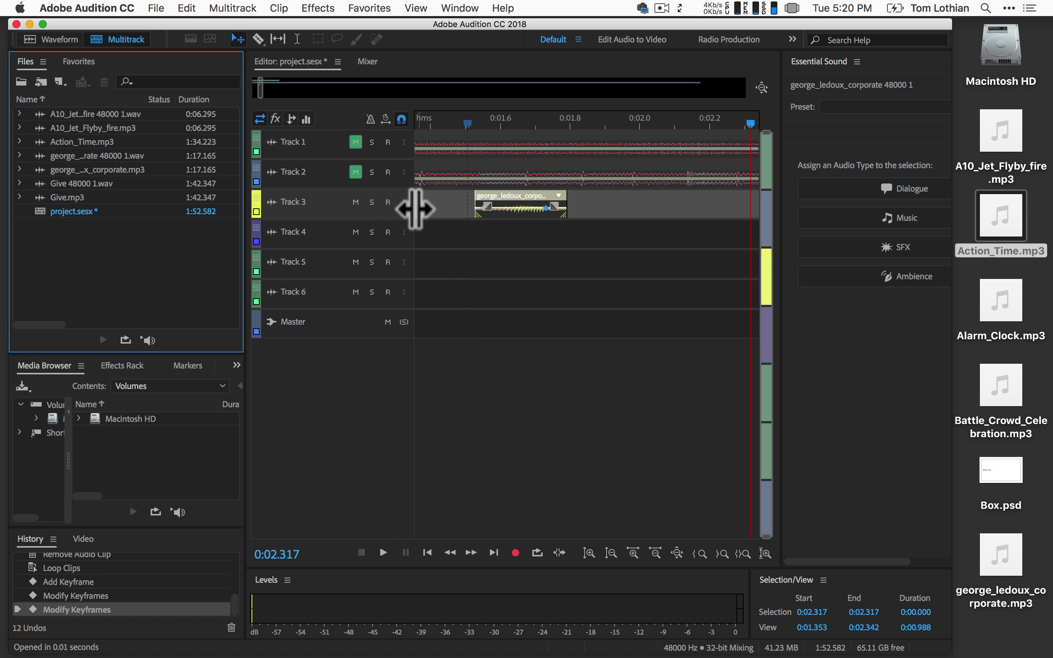
pyautogui.scroll(4, 370, 208)
pyautogui.scroll(-2, 374, 208)
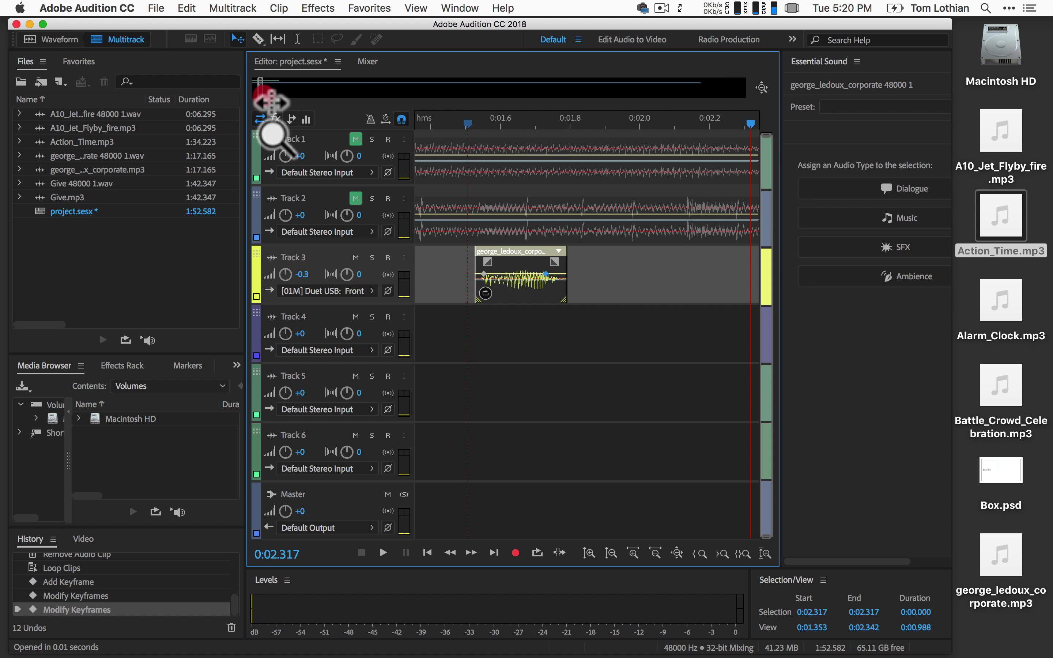
pyautogui.moveTo(262, 87); pyautogui.dragTo(351, 87)
pyautogui.click(764, 288)
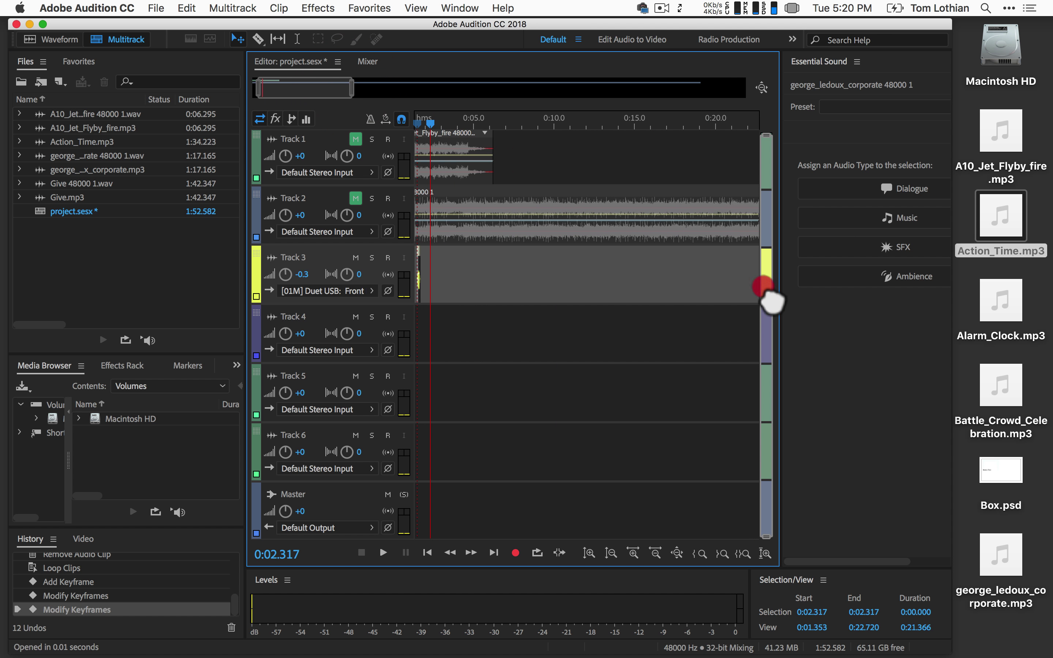
pyautogui.click(768, 139)
pyautogui.moveTo(769, 141); pyautogui.dragTo(757, 176)
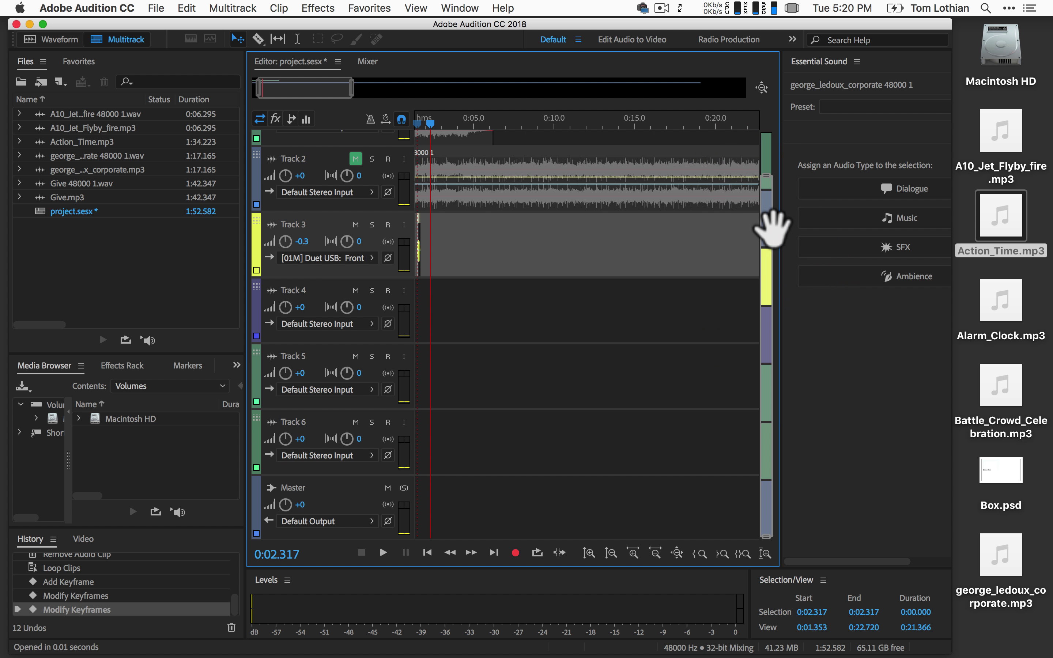
pyautogui.moveTo(776, 287); pyautogui.dragTo(776, 144)
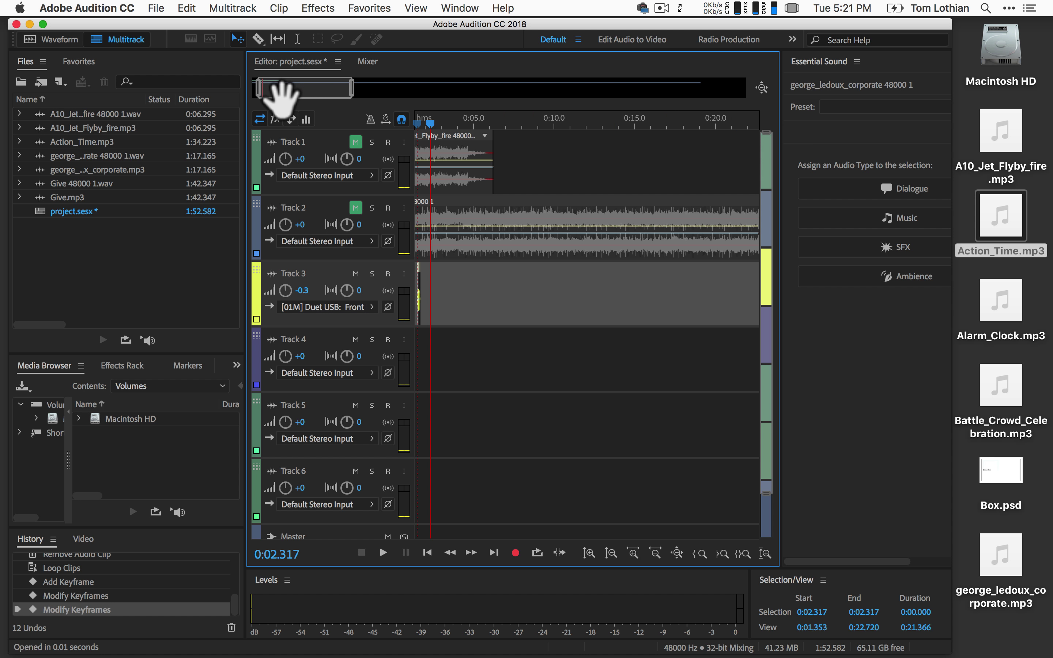
pyautogui.moveTo(281, 93); pyautogui.dragTo(272, 95)
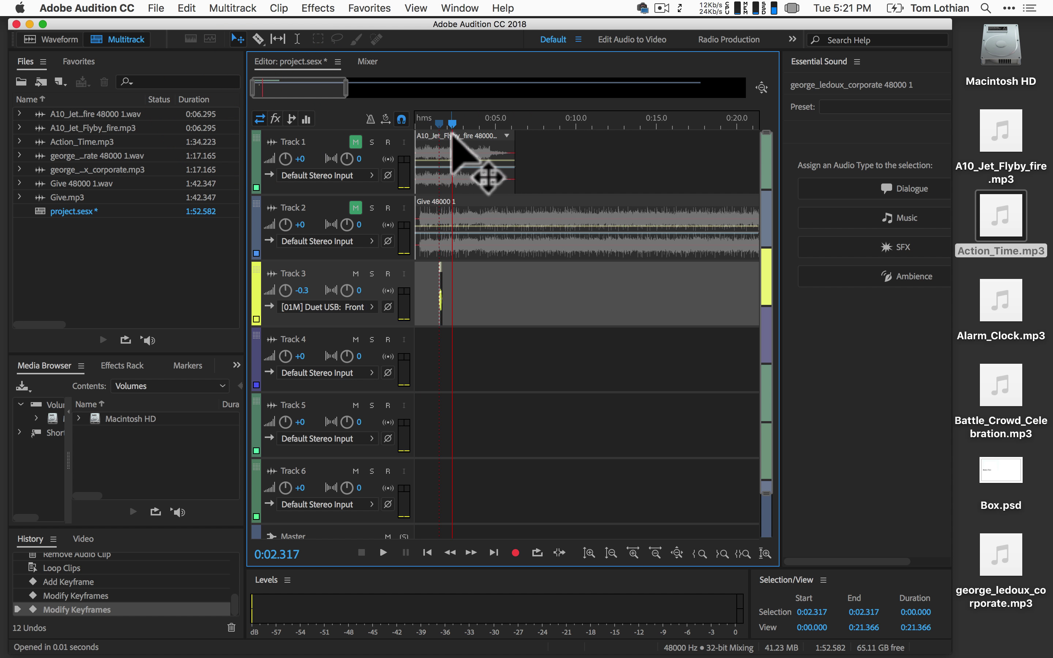
# Return the playhead to the start of the session and play it to about 2.7 seconds.
pyautogui.moveTo(453, 124); pyautogui.dragTo(407, 125)
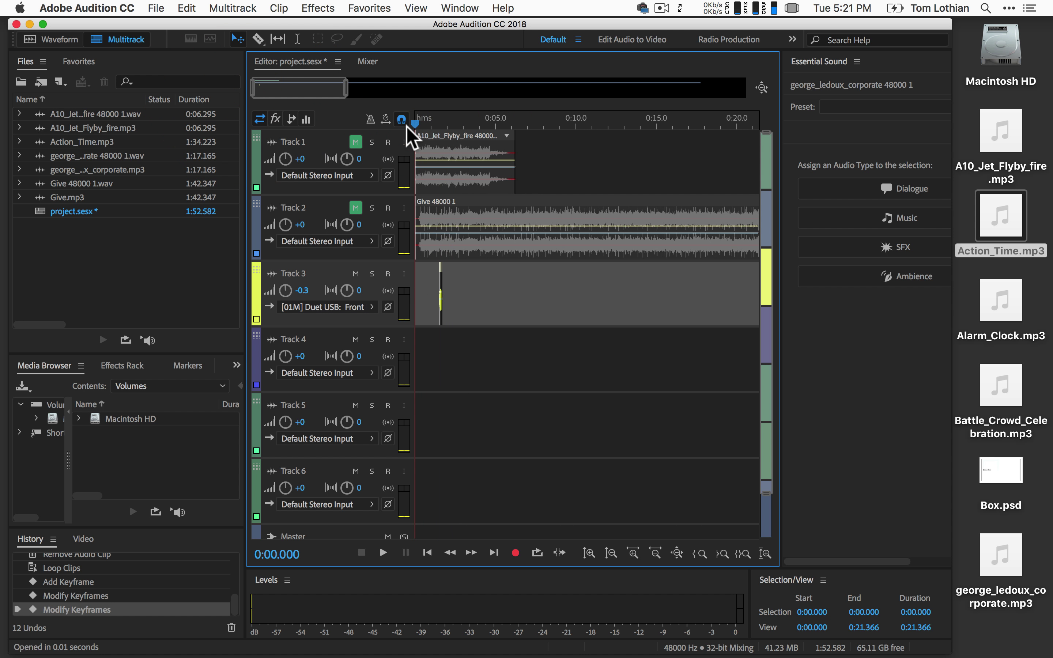
pyautogui.press('space')
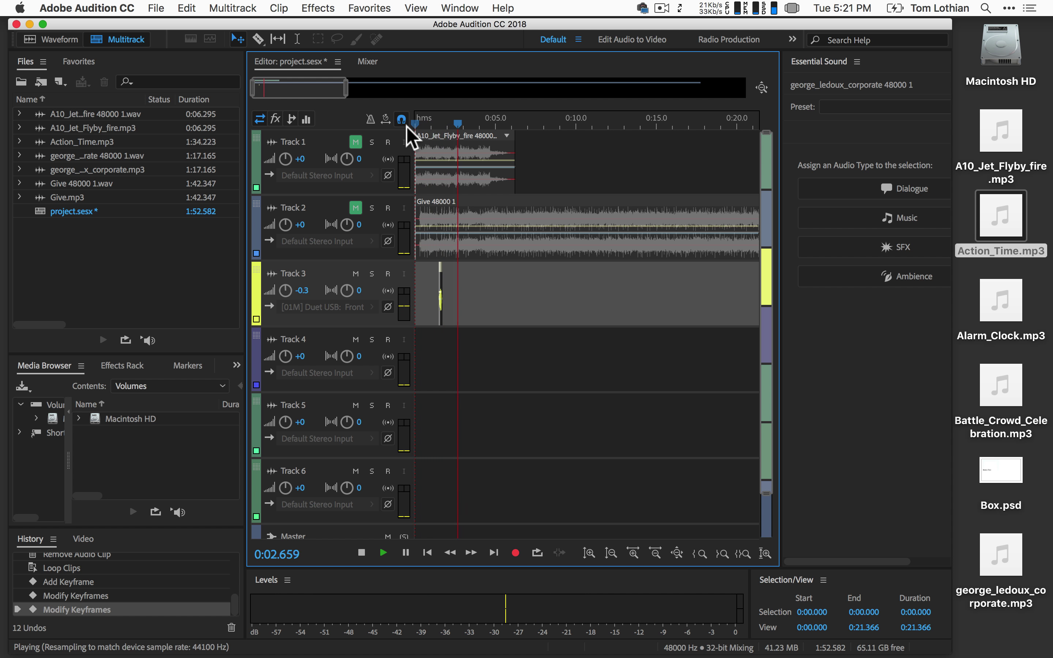
pyautogui.press('space')
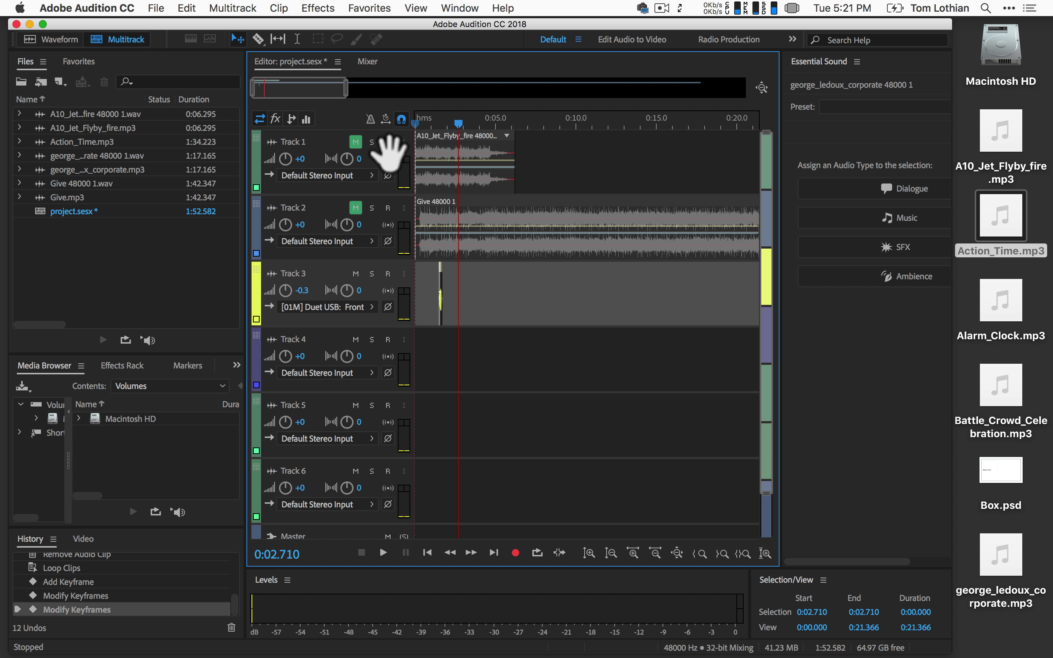
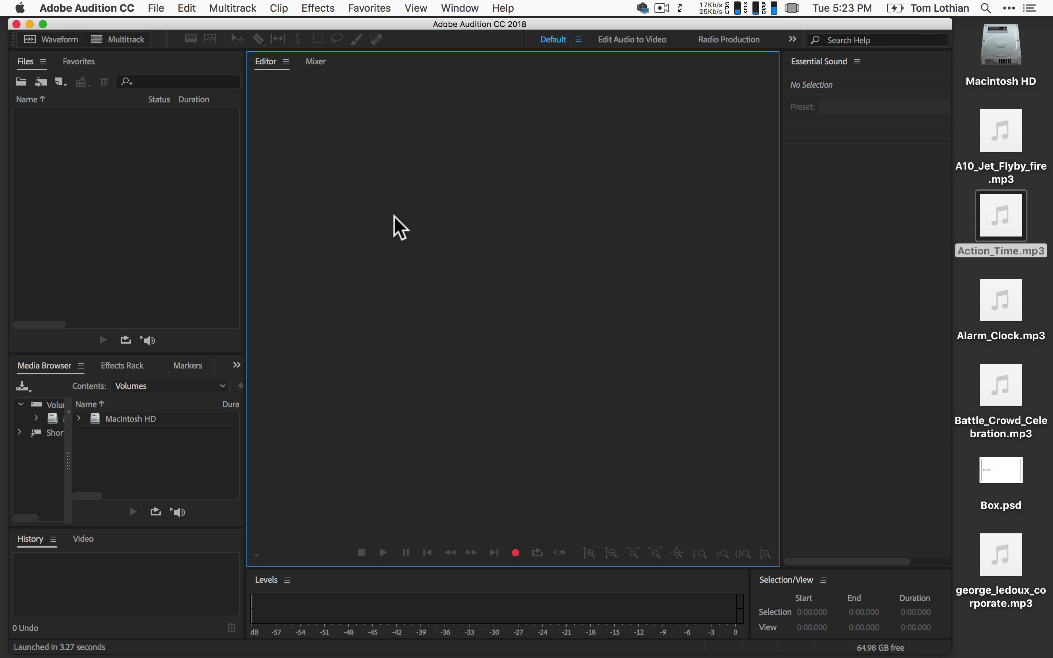
# Reopen the session project.sesx from the recently used files.
pyautogui.press('super+o')
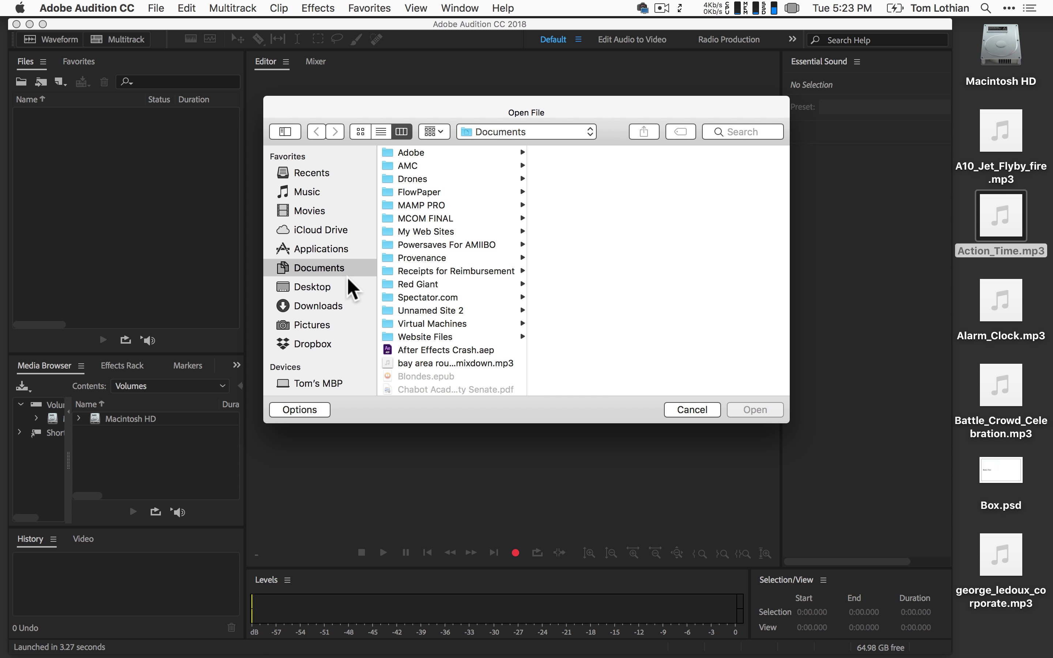
pyautogui.click(679, 408)
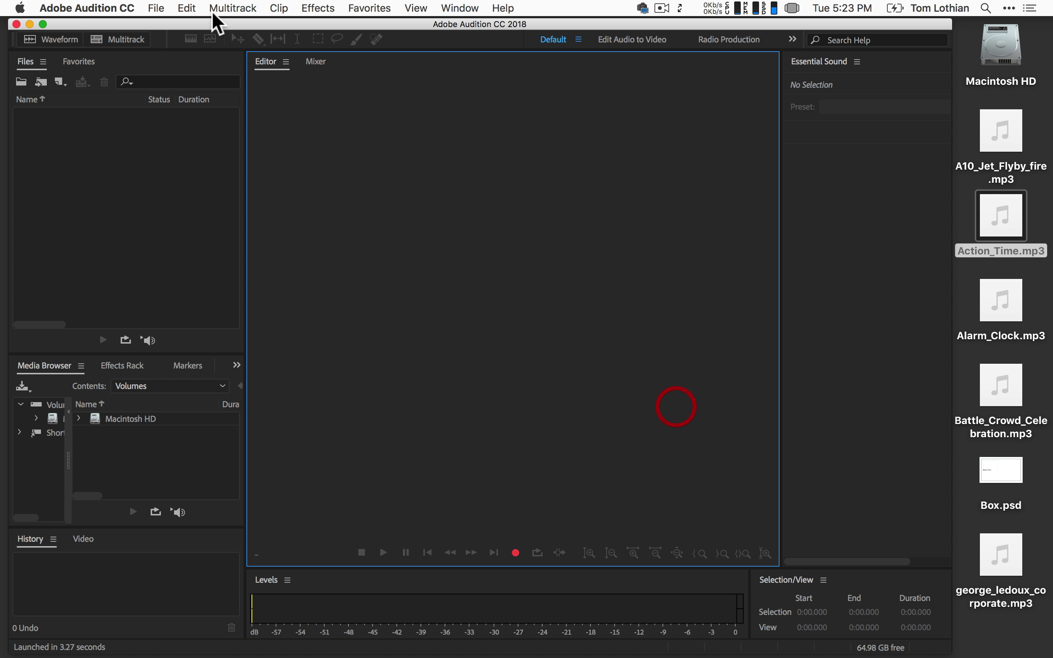
pyautogui.click(157, 9)
pyautogui.moveTo(170, 74)
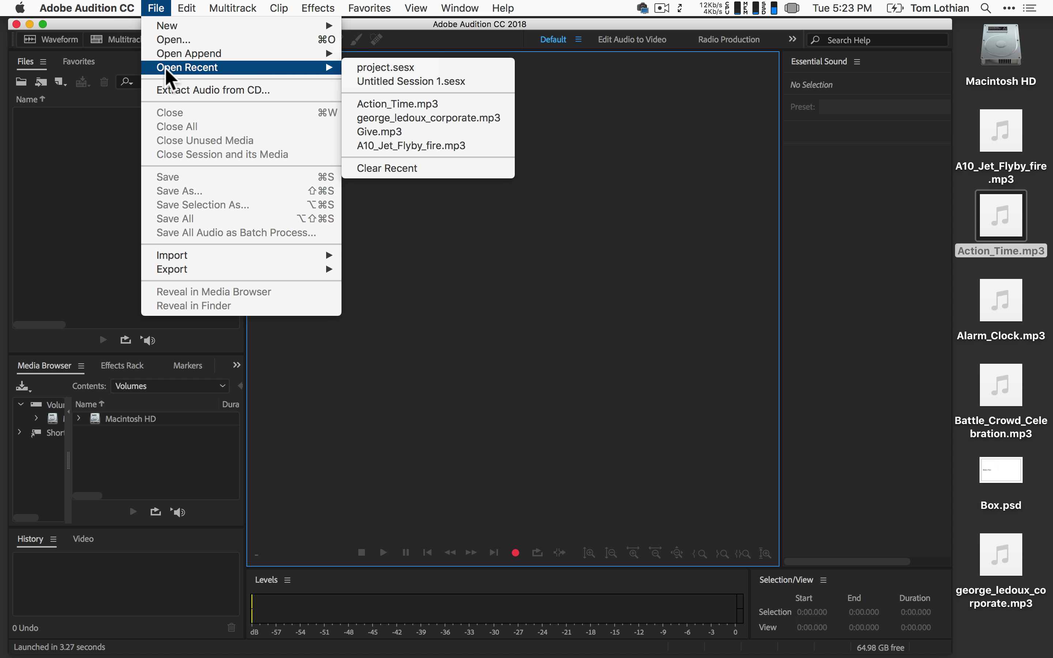
pyautogui.click(406, 70)
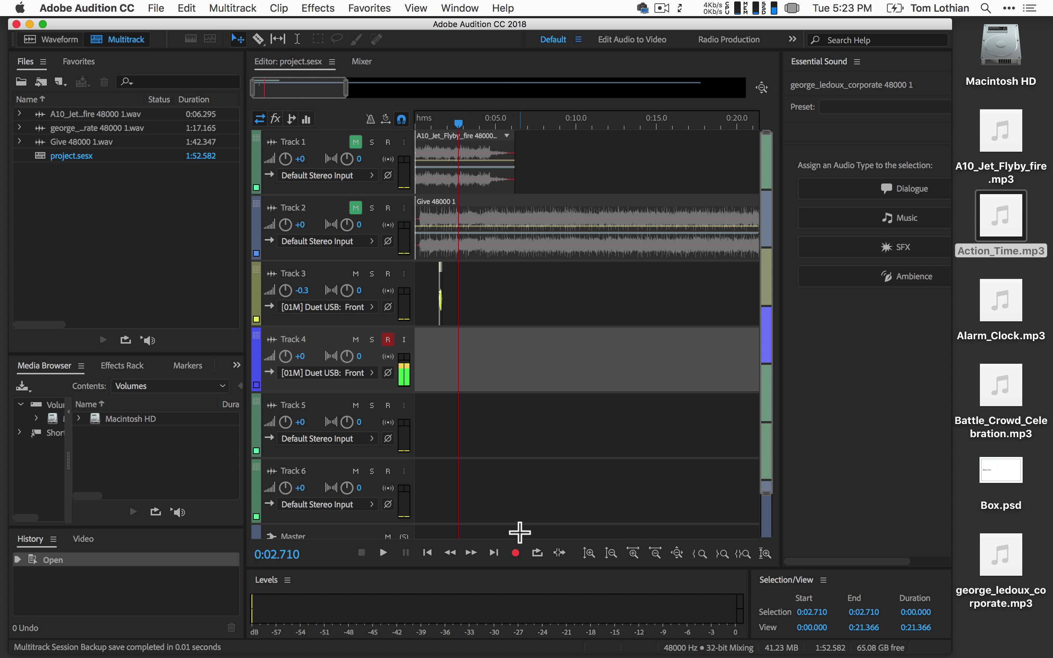
# Record audio on the armed Track 4 from about 2.7 seconds to about 22 seconds.
pyautogui.click(516, 552)
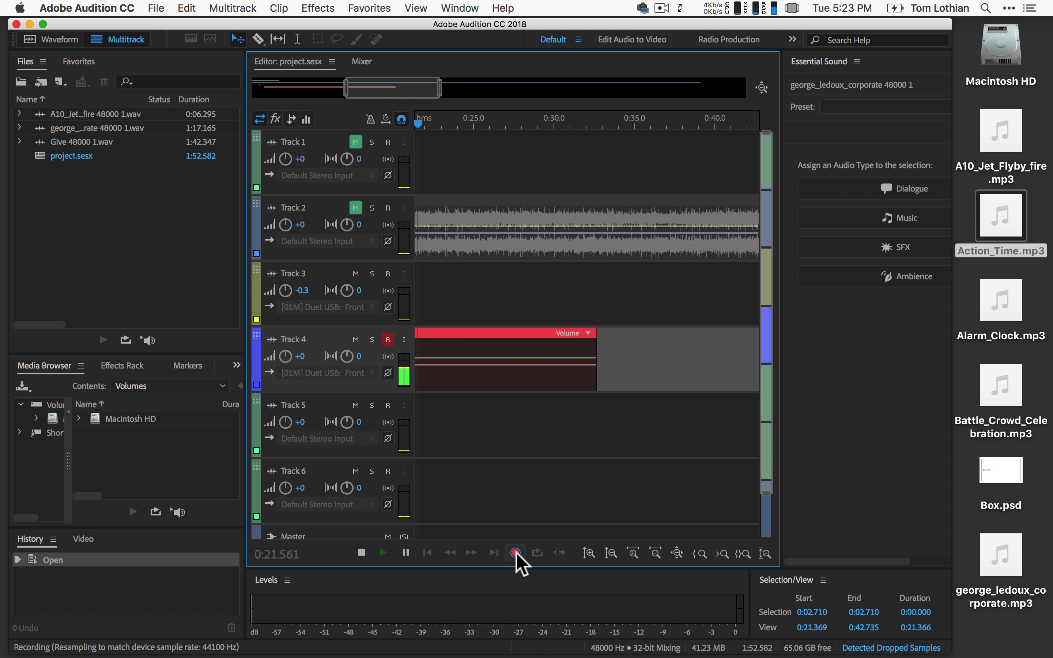
pyautogui.click(515, 553)
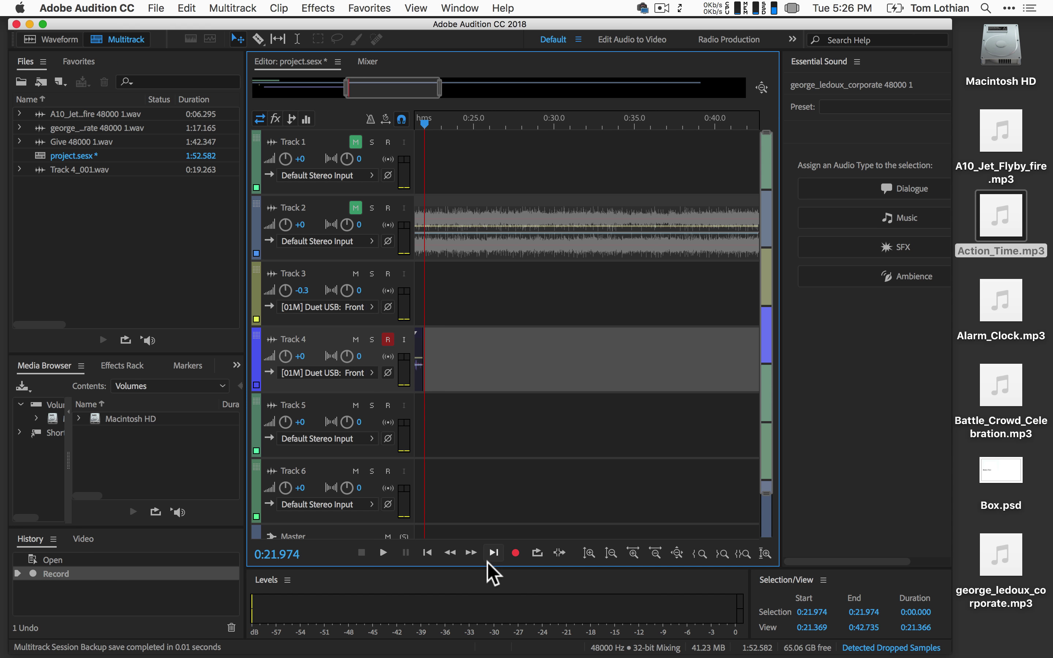
# Check the mono input choices for Track 4 without changing the input, and bring the newly recorded clip into view.
pyautogui.click(371, 373)
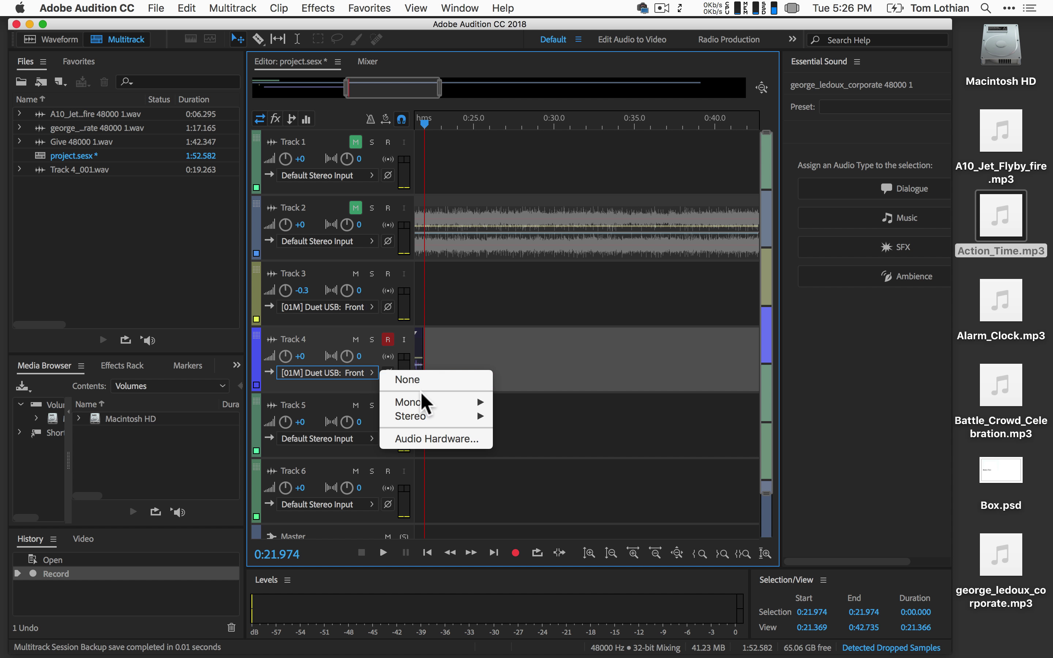
pyautogui.moveTo(416, 398)
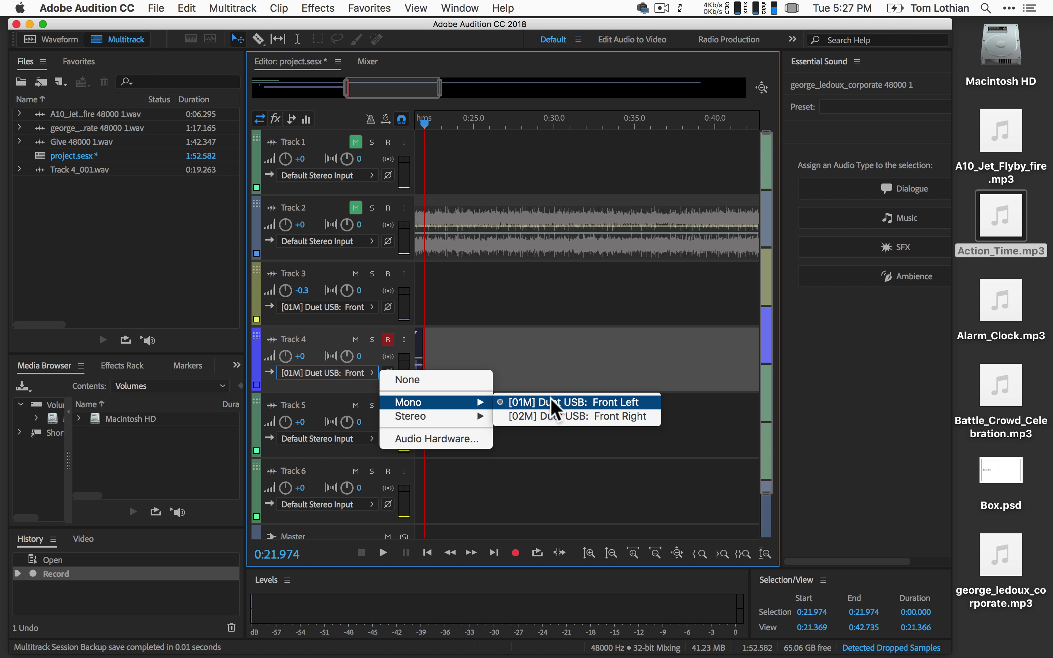
pyautogui.click(549, 452)
pyautogui.hscroll(-3, 520, 371)
pyautogui.hscroll(-10, 520, 372)
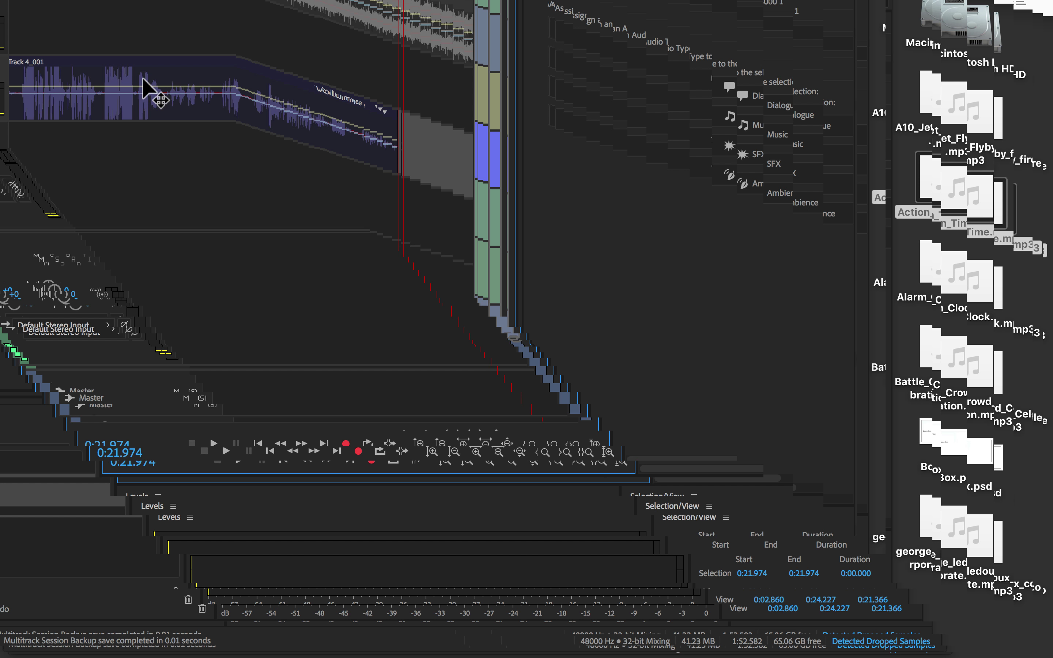
# Trim the end of the recorded Track 4_001 clip slightly.
pyautogui.moveTo(143, 78); pyautogui.dragTo(151, 114)
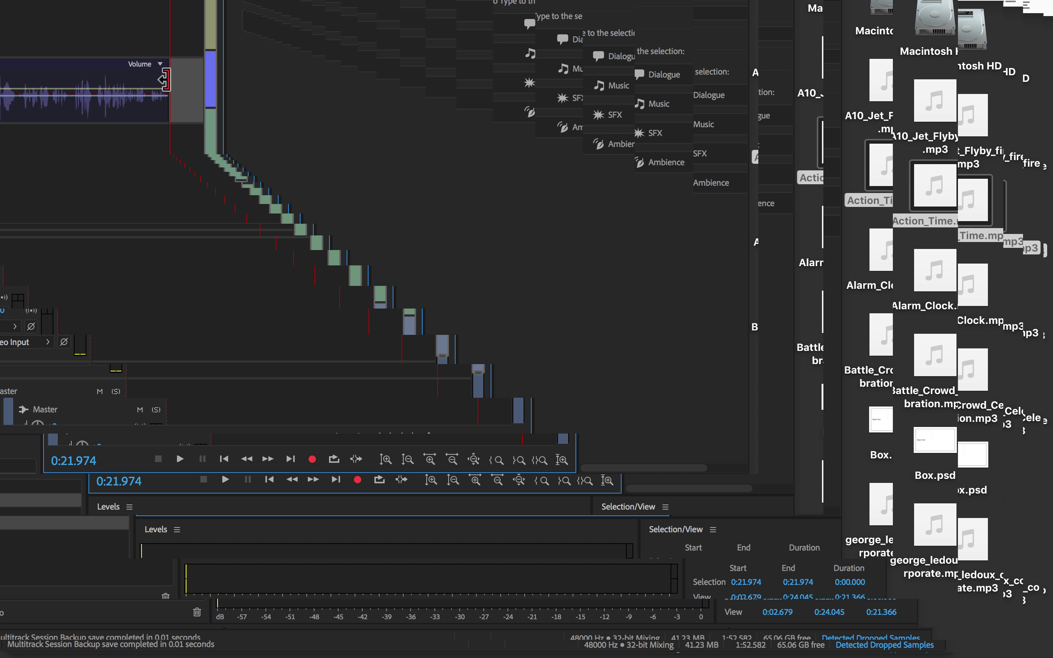
pyautogui.moveTo(164, 80)
pyautogui.mouseDown()
pyautogui.moveTo(93, 82)
pyautogui.moveTo(170, 85)
pyautogui.mouseUp()
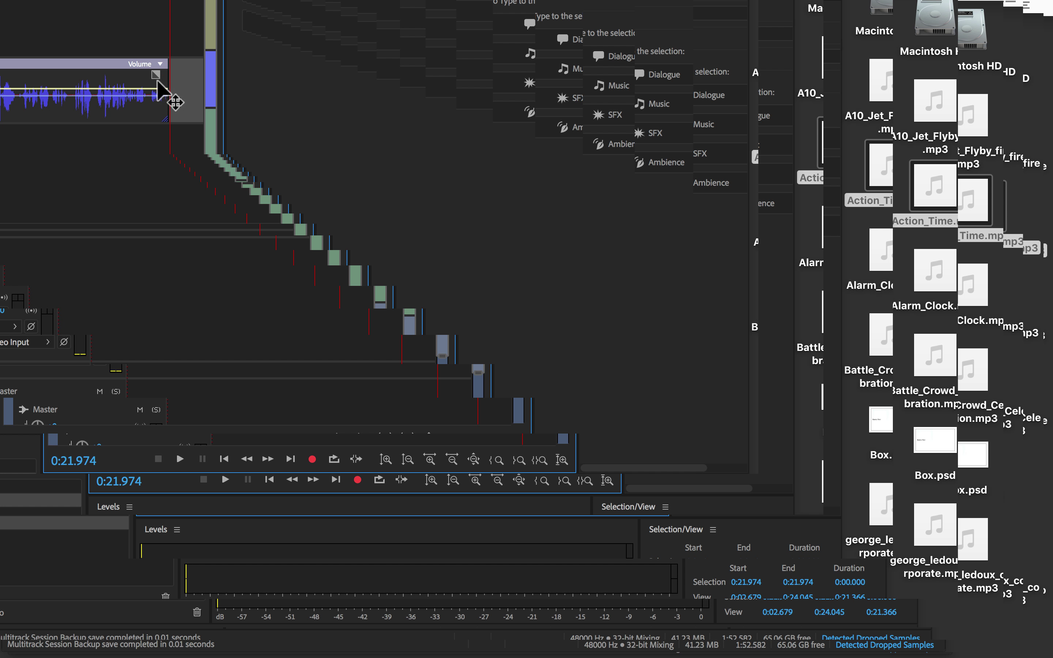
# Try to ramp down the volume at the end of the Track 4_001 clip with envelope keyframes, and undo it.
pyautogui.click(134, 89)
pyautogui.moveTo(165, 87); pyautogui.dragTo(166, 117)
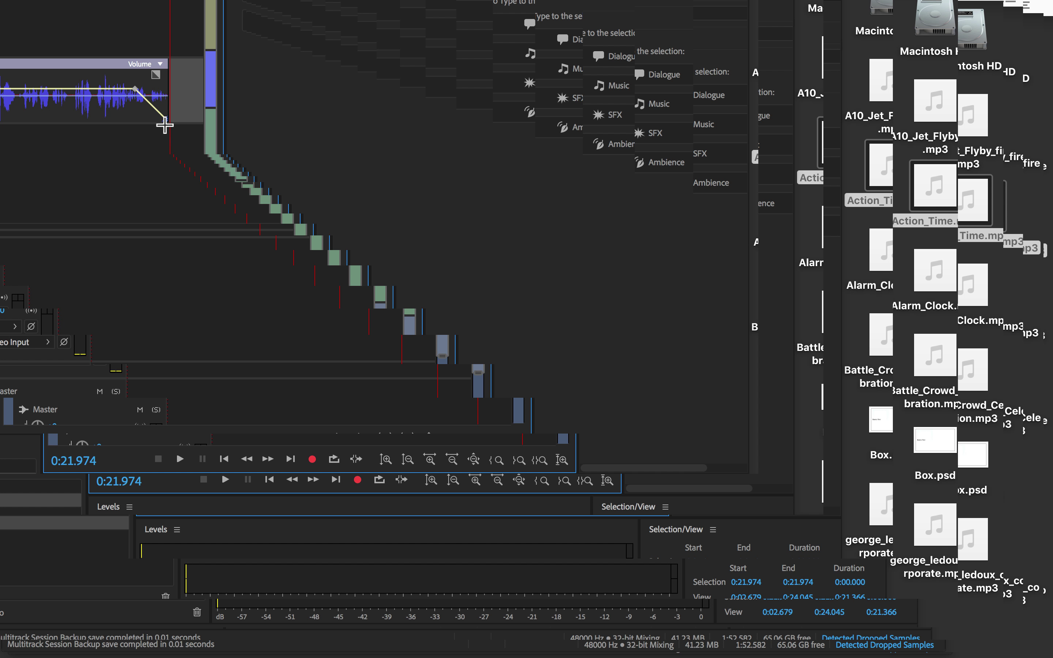
pyautogui.press('super+z')
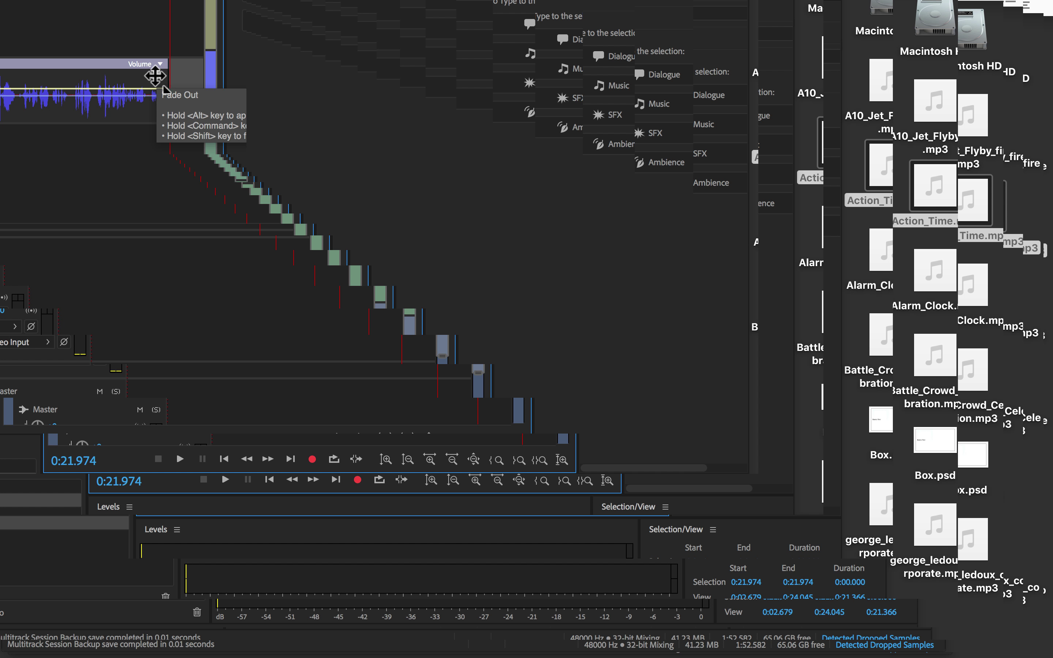
# Fade out the Track 4_001 clip, trying linear values of 5, -14, -23 and 29, with the fade starting at about 13 seconds.
pyautogui.moveTo(157, 78); pyautogui.dragTo(103, 88)
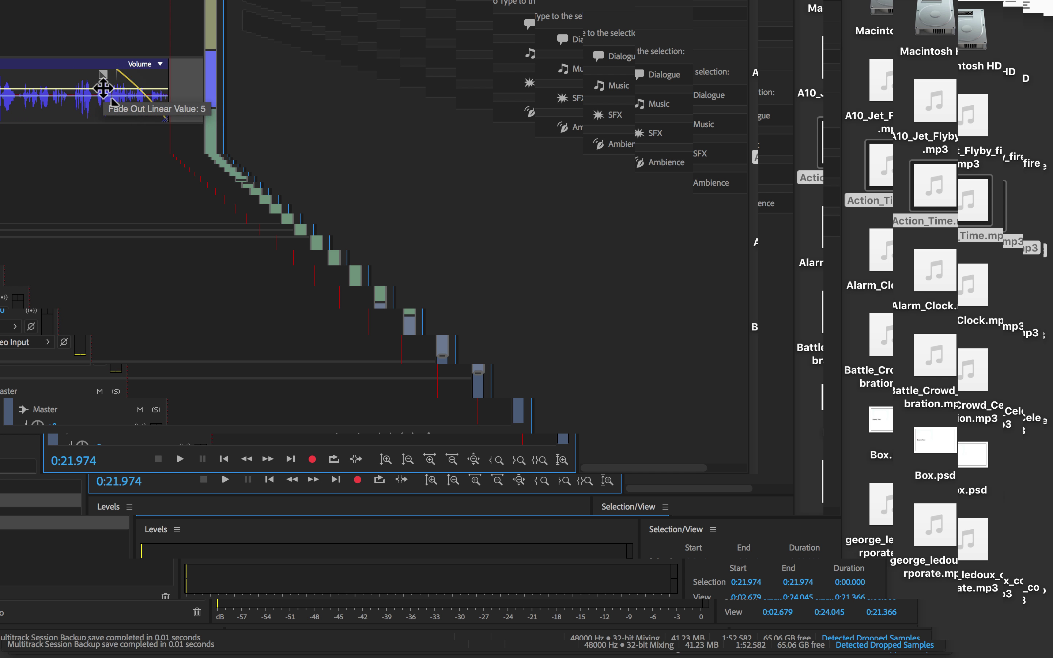
pyautogui.moveTo(16, 89); pyautogui.dragTo(4, 87)
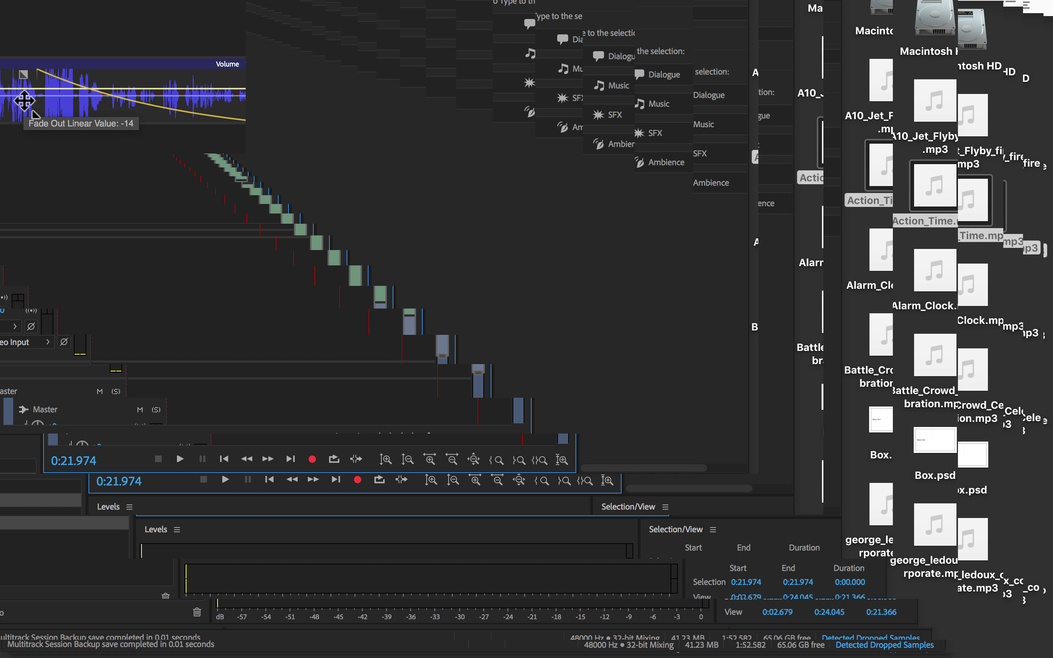
pyautogui.moveTo(24, 101)
pyautogui.mouseDown()
pyautogui.moveTo(22, 85)
pyautogui.moveTo(24, 99)
pyautogui.mouseUp()
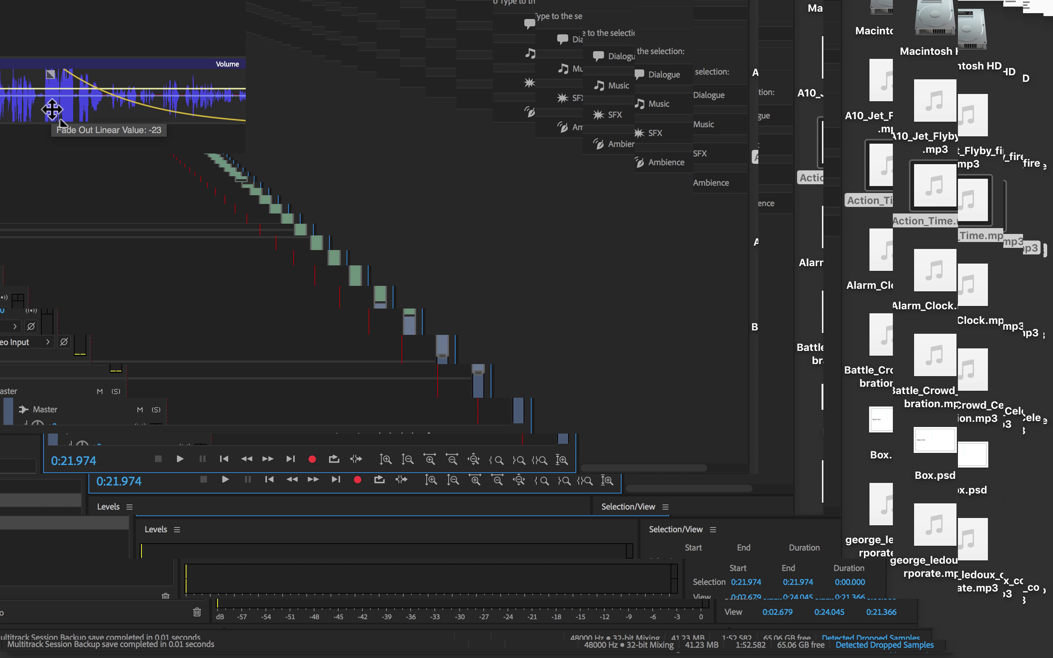
pyautogui.moveTo(53, 110); pyautogui.dragTo(121, 71)
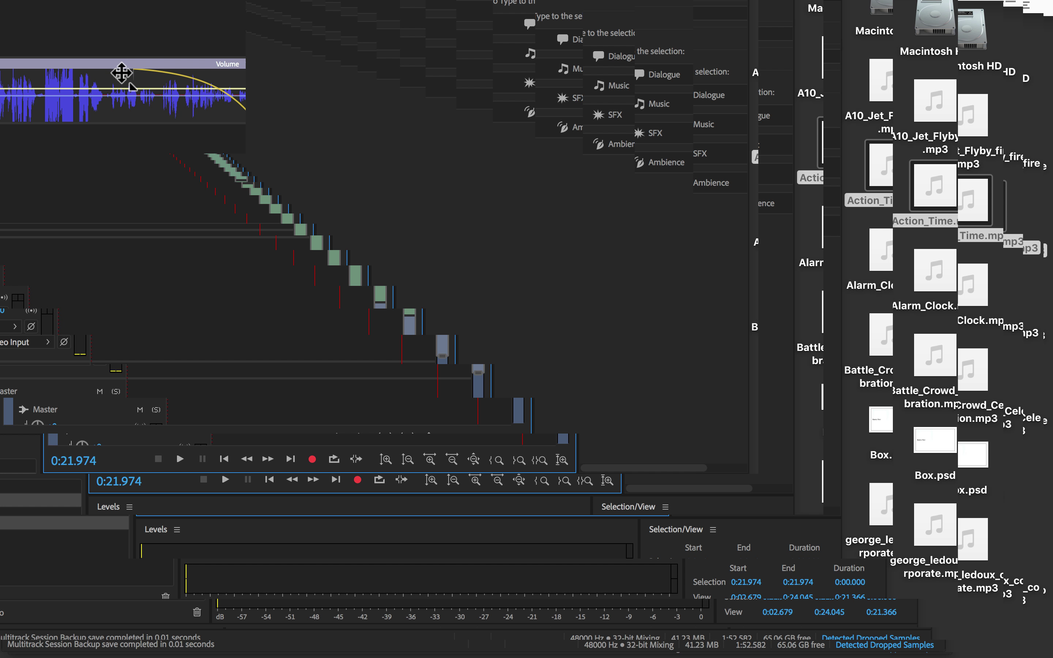
pyautogui.moveTo(120, 76)
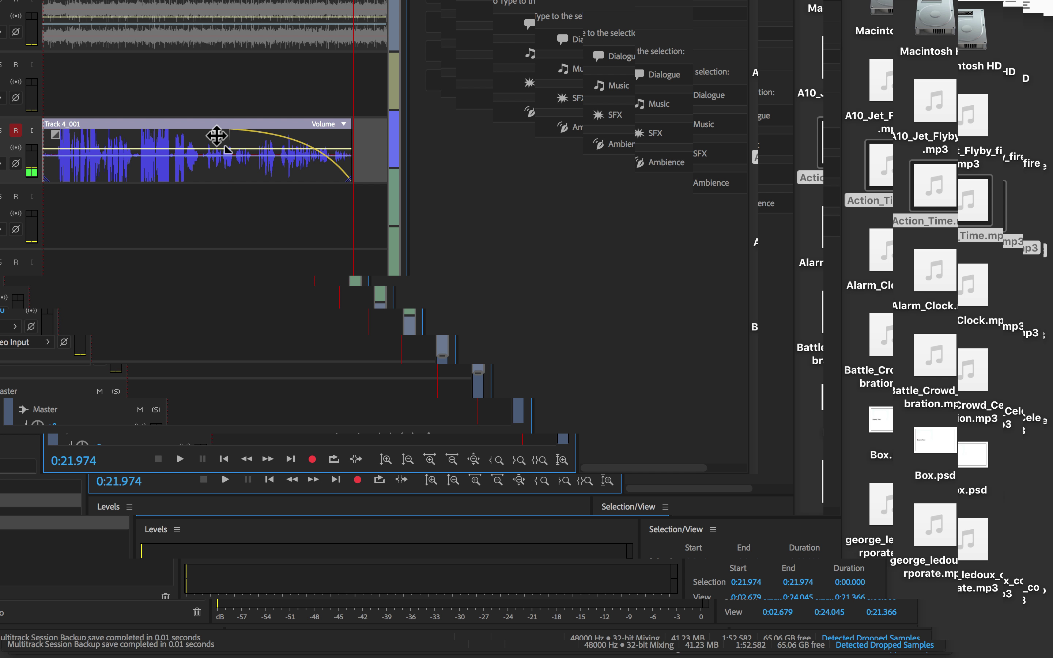
pyautogui.moveTo(217, 136)
pyautogui.mouseDown()
pyautogui.moveTo(216, 182)
pyautogui.moveTo(218, 136)
pyautogui.mouseUp()
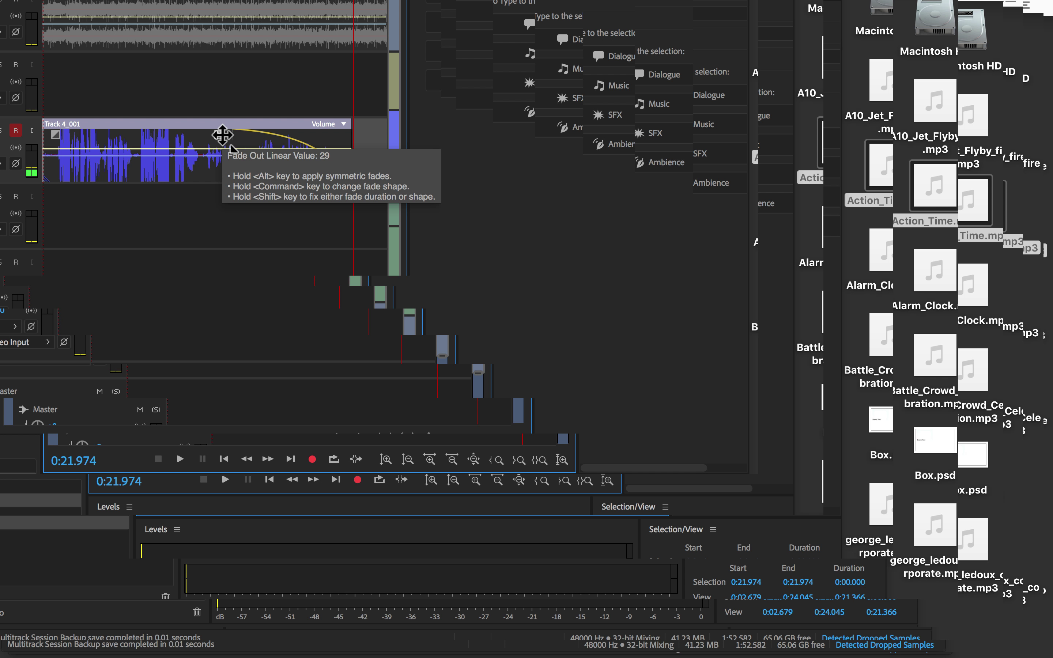
pyautogui.moveTo(222, 135); pyautogui.dragTo(200, 136)
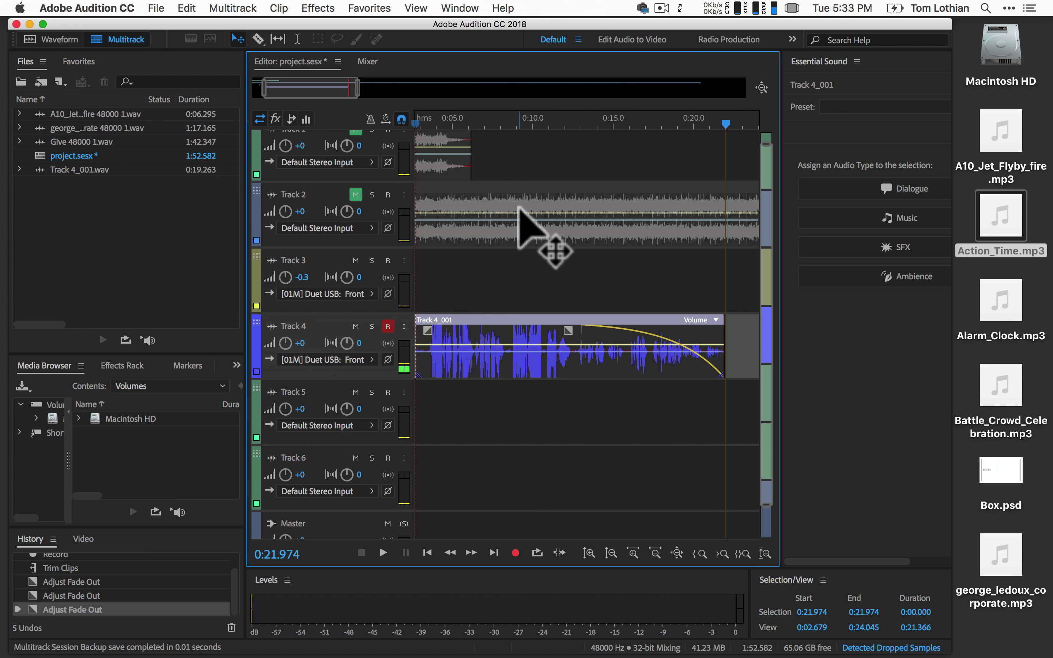
# Play the session repeatedly from about 8.6 seconds to listen to the loud part of the Track 4 recording.
pyautogui.click(509, 125)
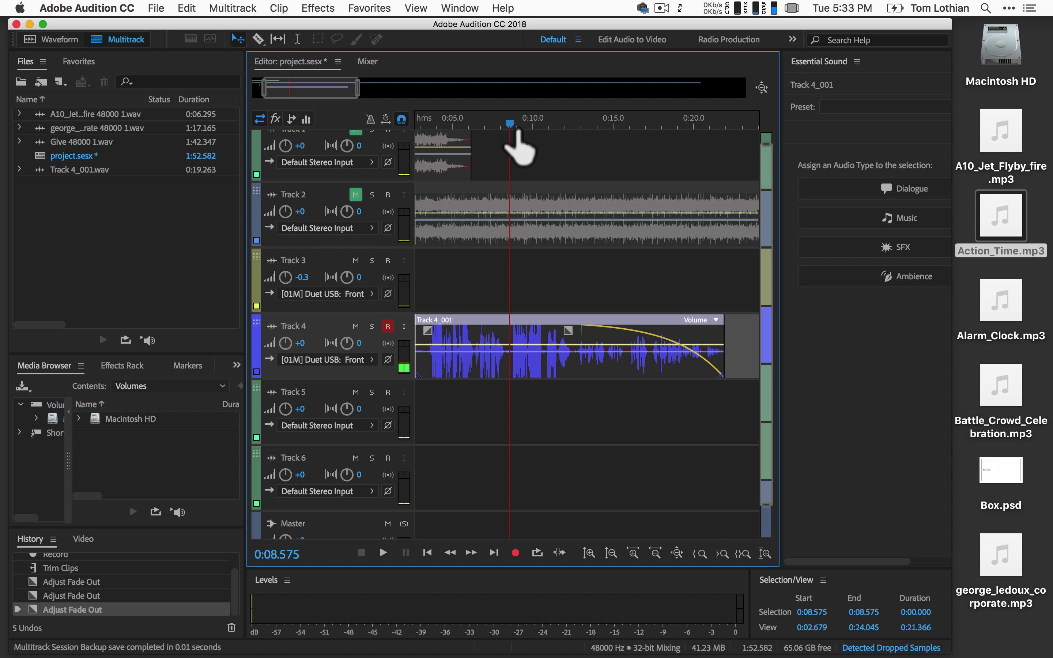
pyautogui.press('space')
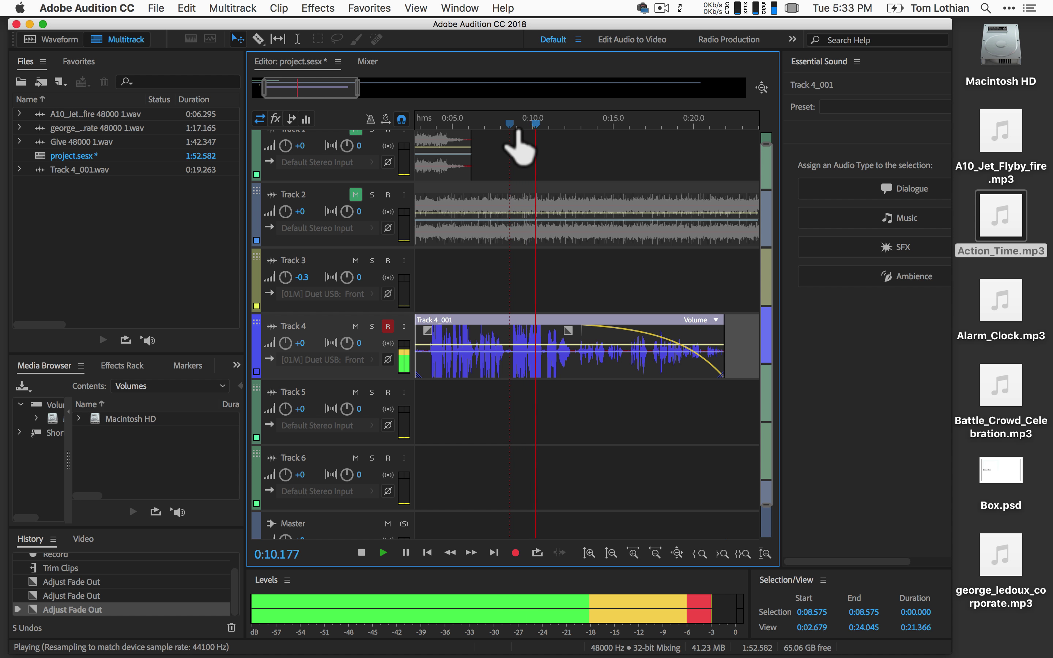
pyautogui.press('space')
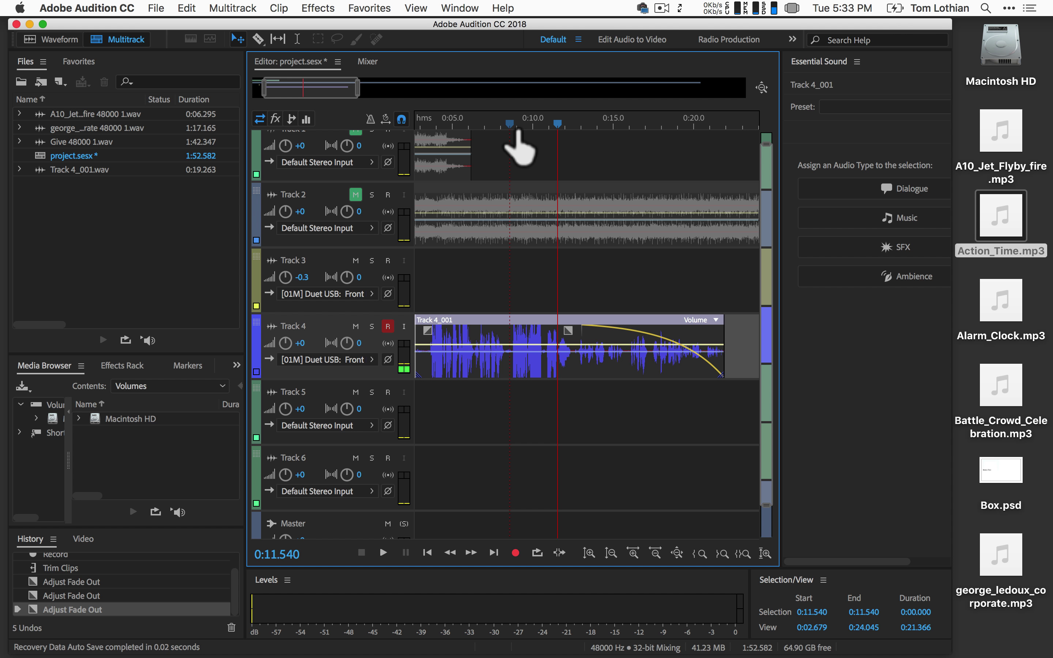
pyautogui.click(511, 124)
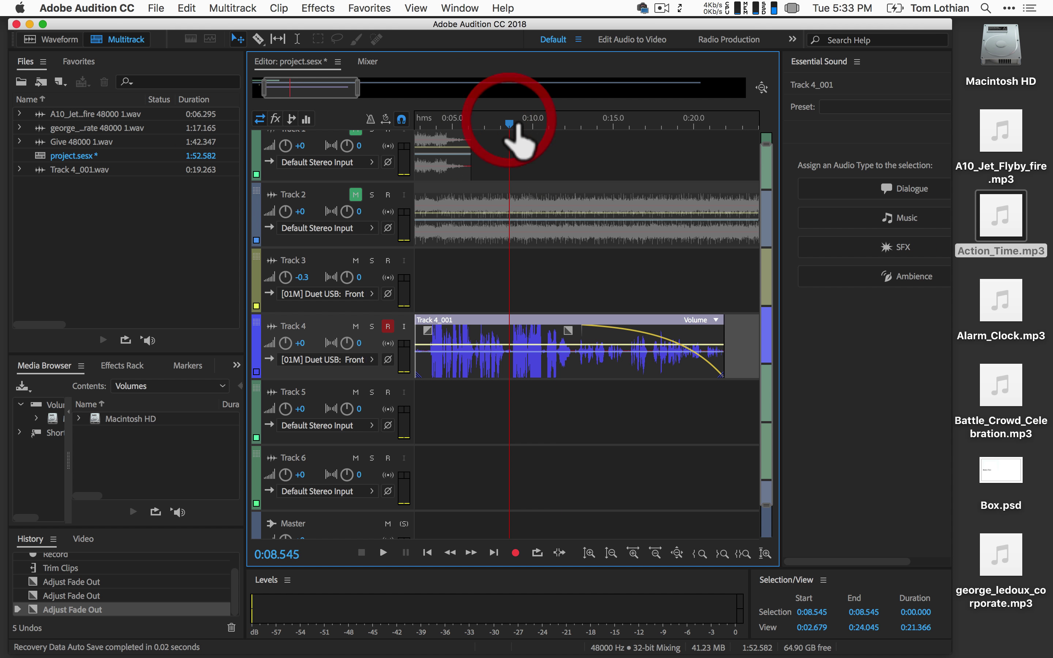
pyautogui.press('space')
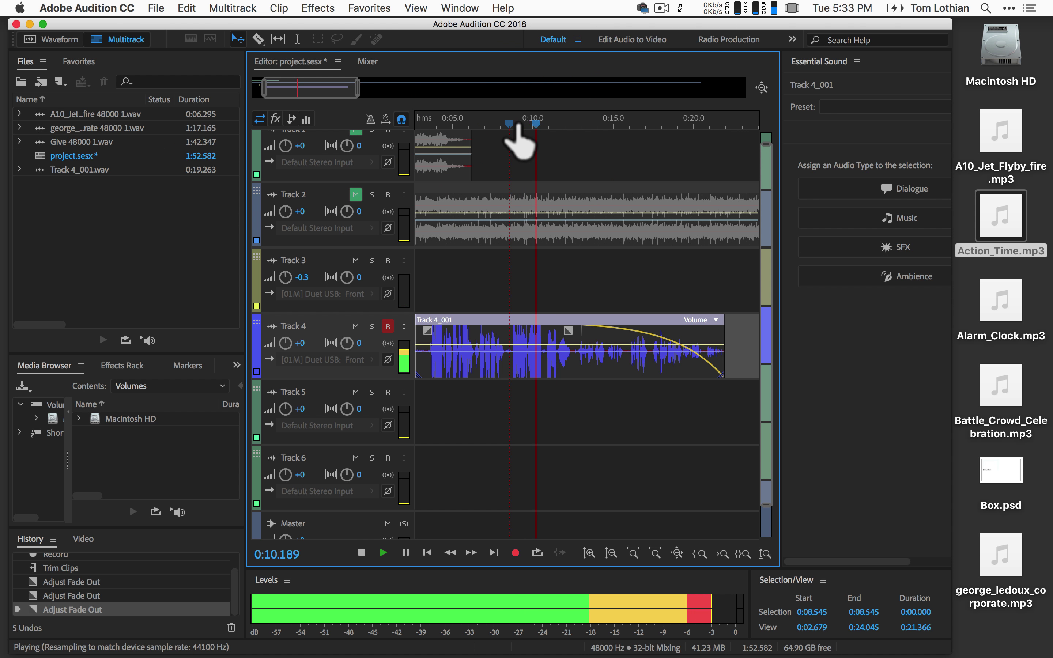
pyautogui.press('space')
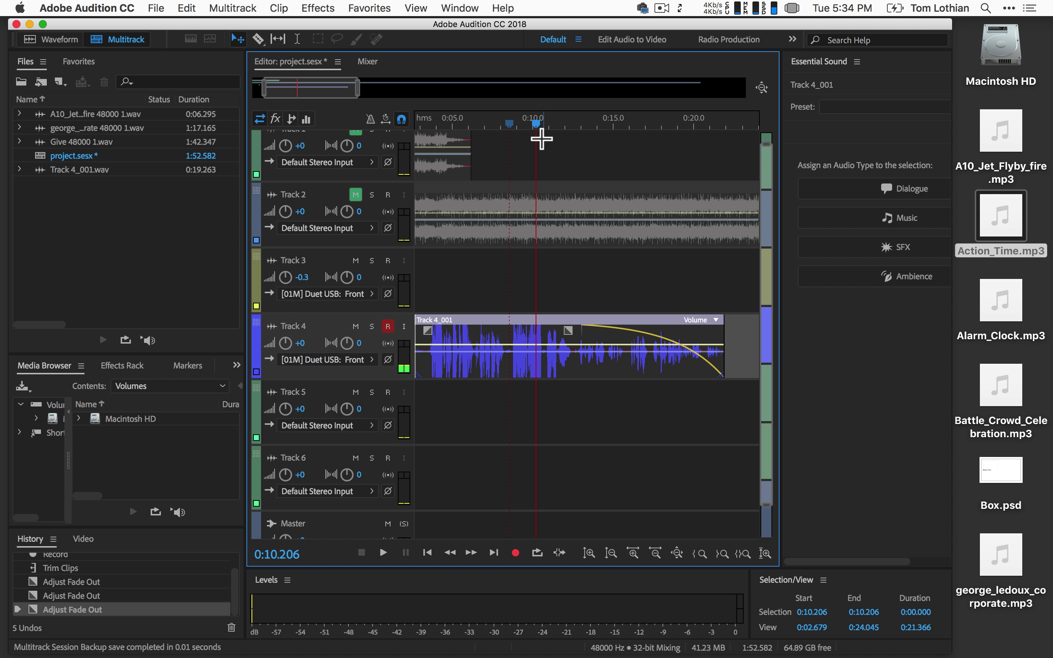
pyautogui.click(519, 135)
pyautogui.click(515, 123)
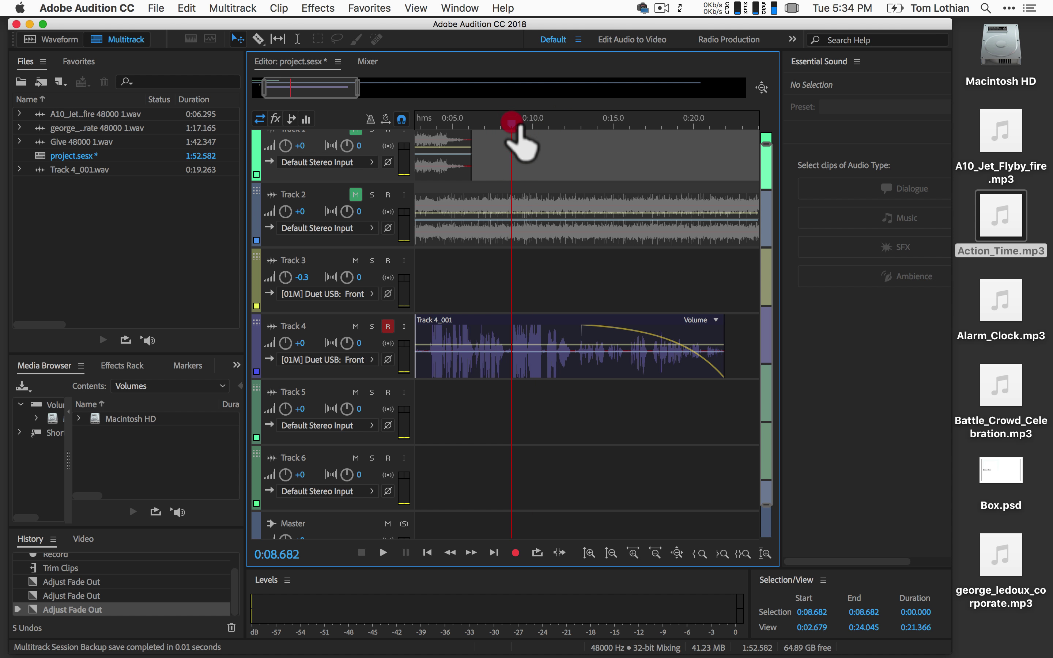
pyautogui.press('space')
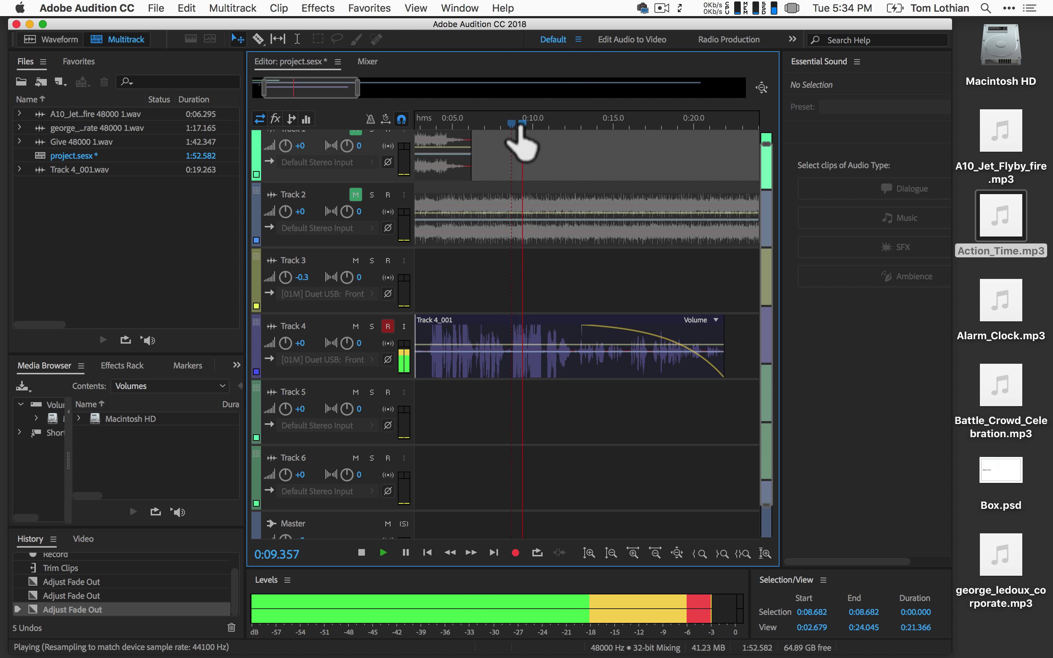
pyautogui.press('space')
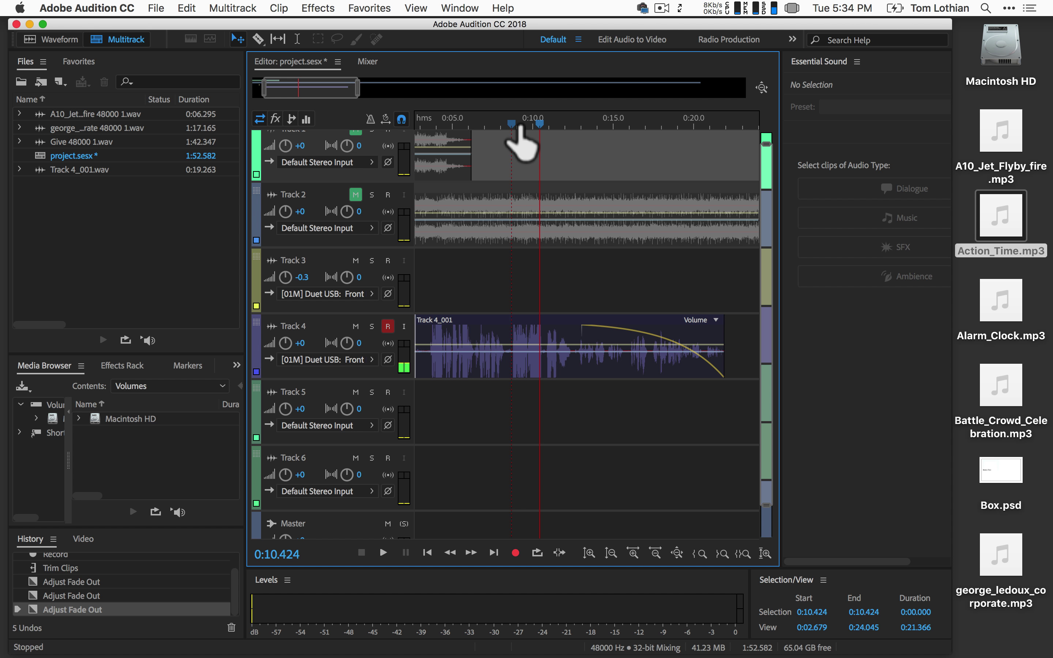
# Remove the fade-out from the Track 4_001 clip and play the session from about 12.5 seconds.
pyautogui.click(605, 364)
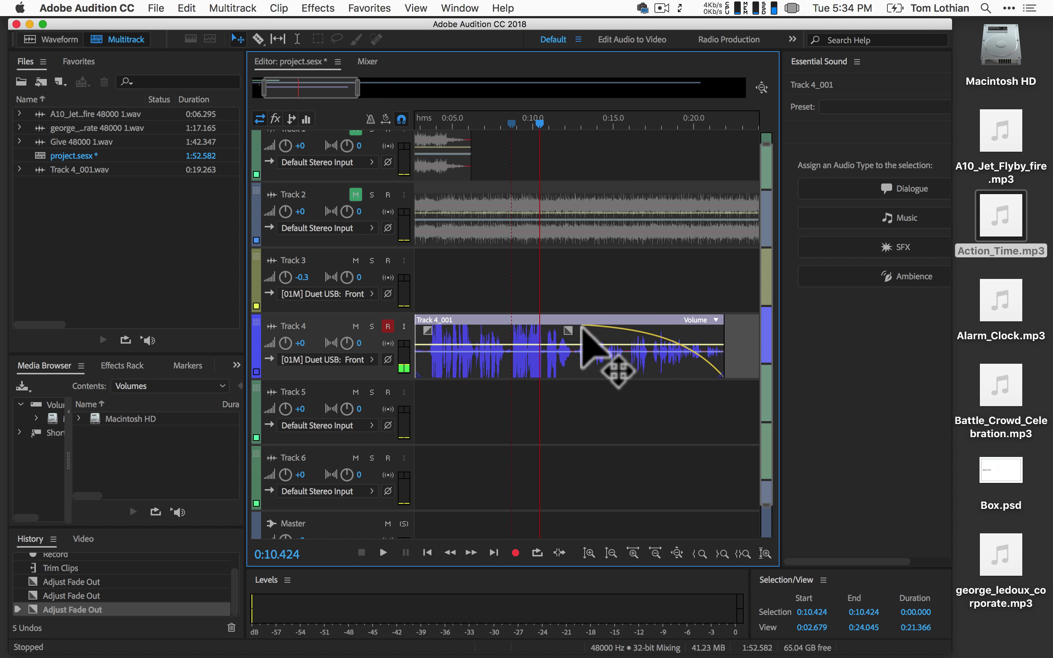
pyautogui.moveTo(579, 340); pyautogui.dragTo(741, 316)
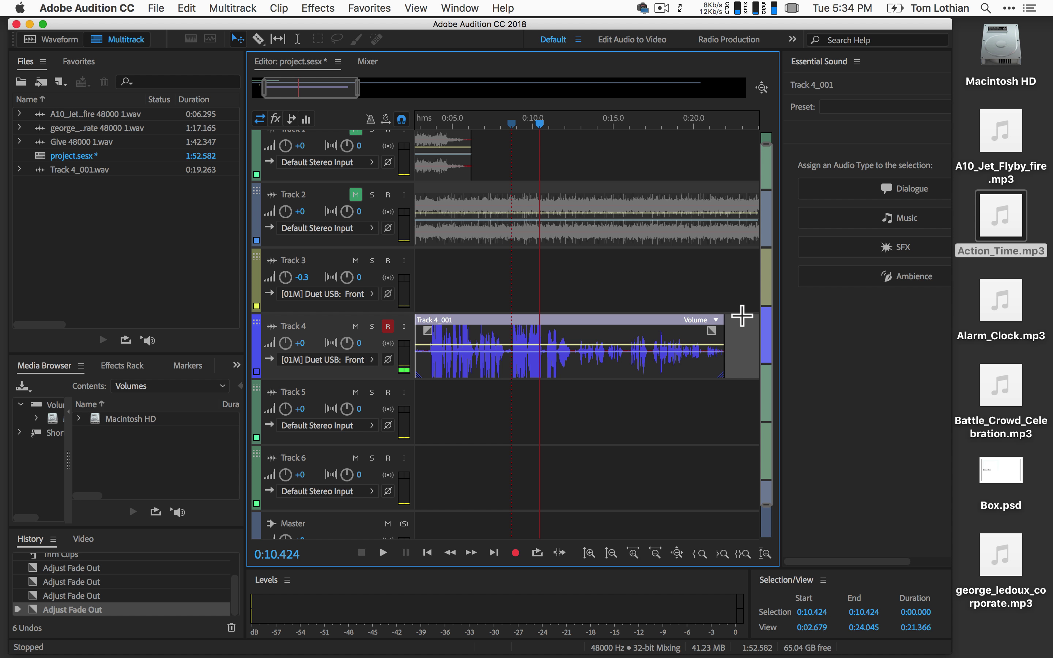
pyautogui.click(572, 124)
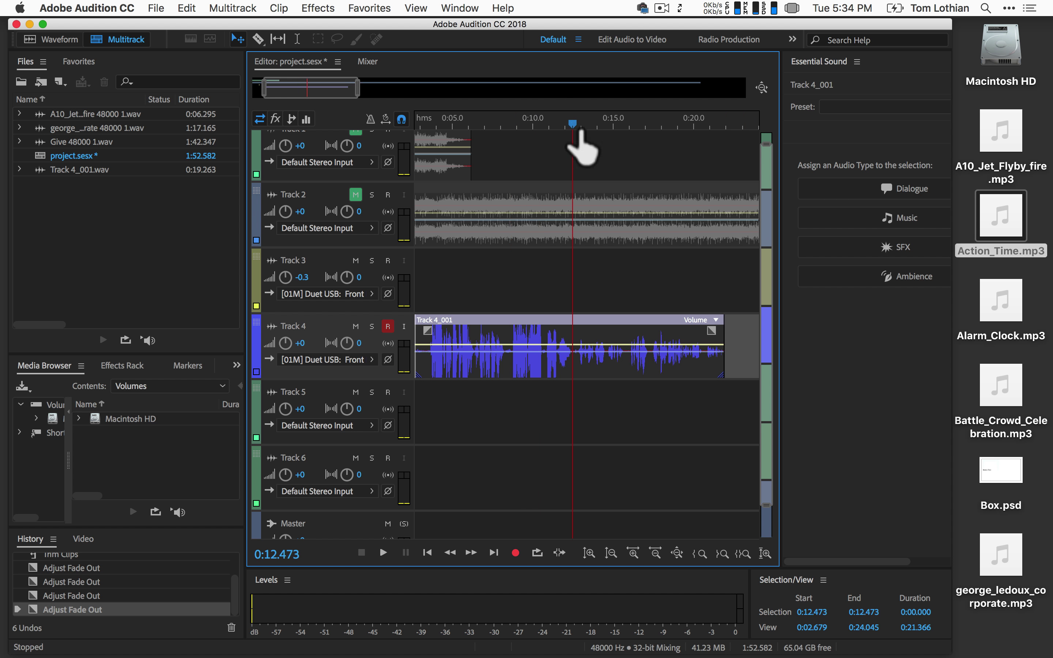
pyautogui.press('space')
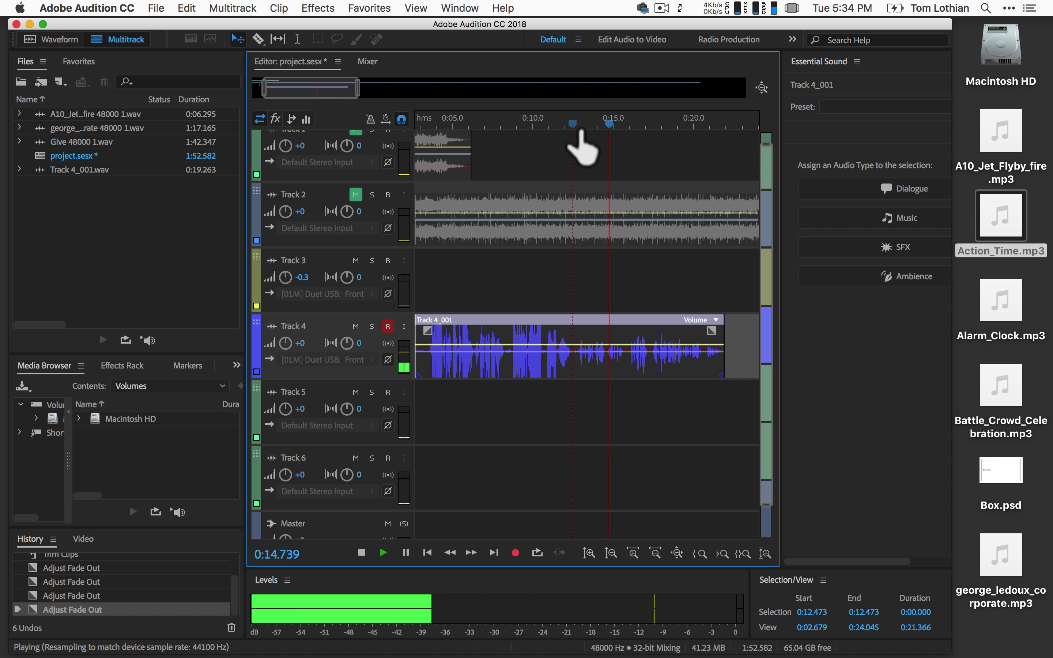
pyautogui.press('space')
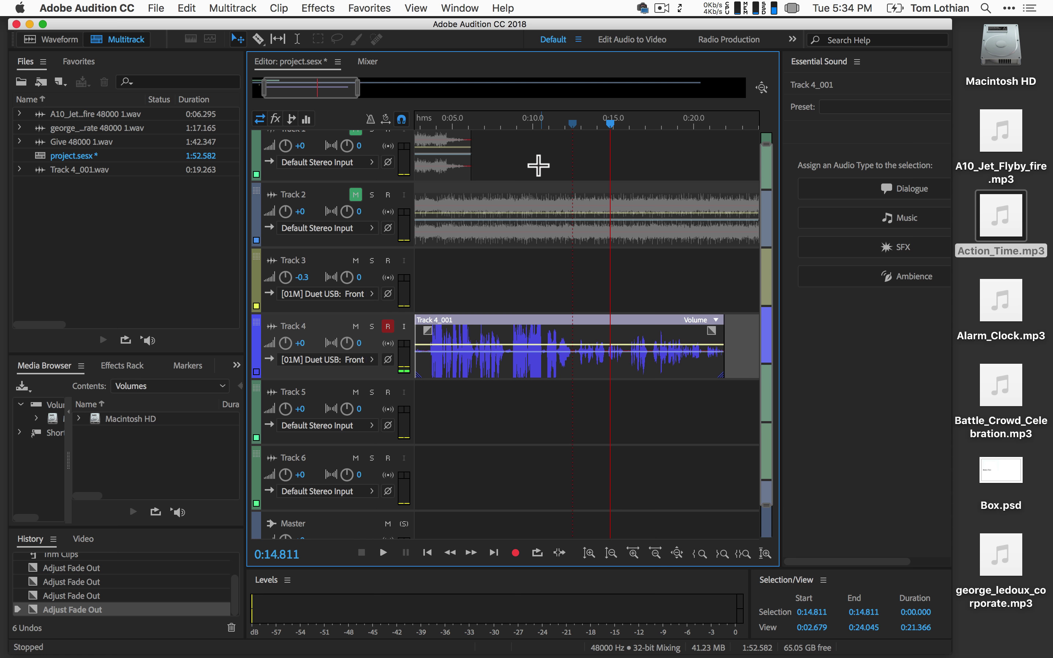
# Set the playhead to about 9.4 seconds, unmute Track 2 and move its Give 48000 1 clip to Track 3.
pyautogui.click(522, 133)
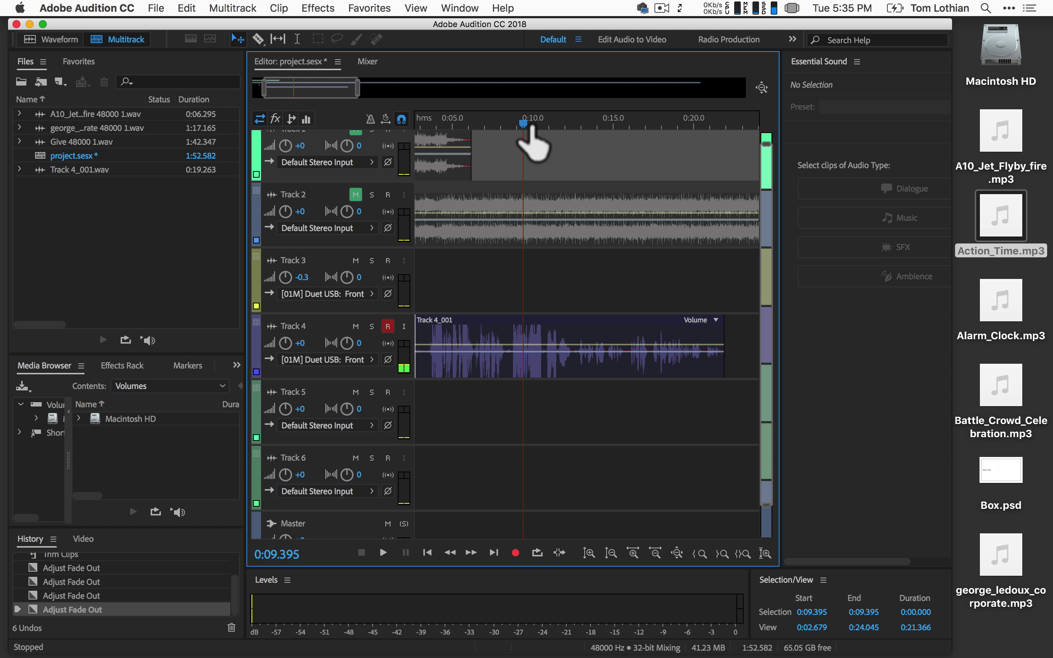
pyautogui.scroll(-5, 573, 237)
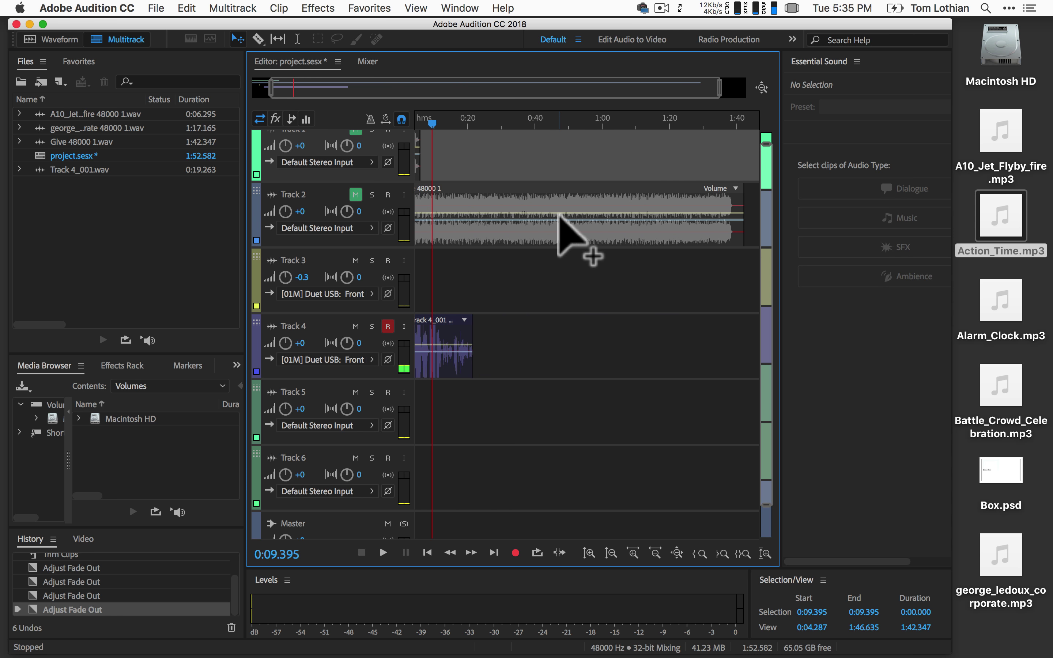
pyautogui.click(355, 195)
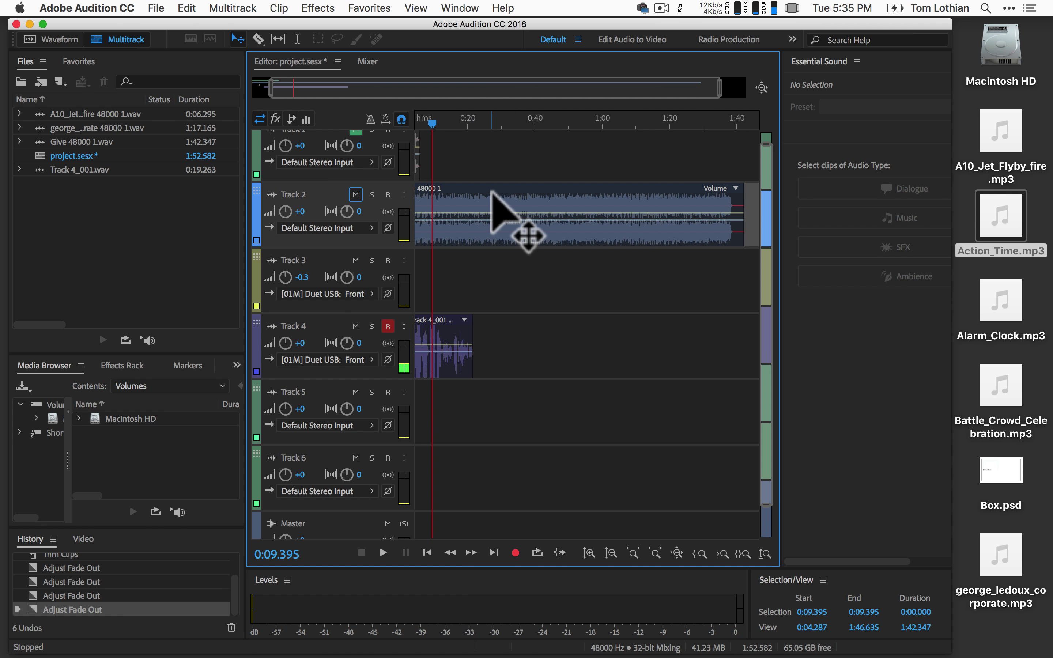
pyautogui.click(482, 235)
pyautogui.moveTo(483, 236); pyautogui.dragTo(478, 271)
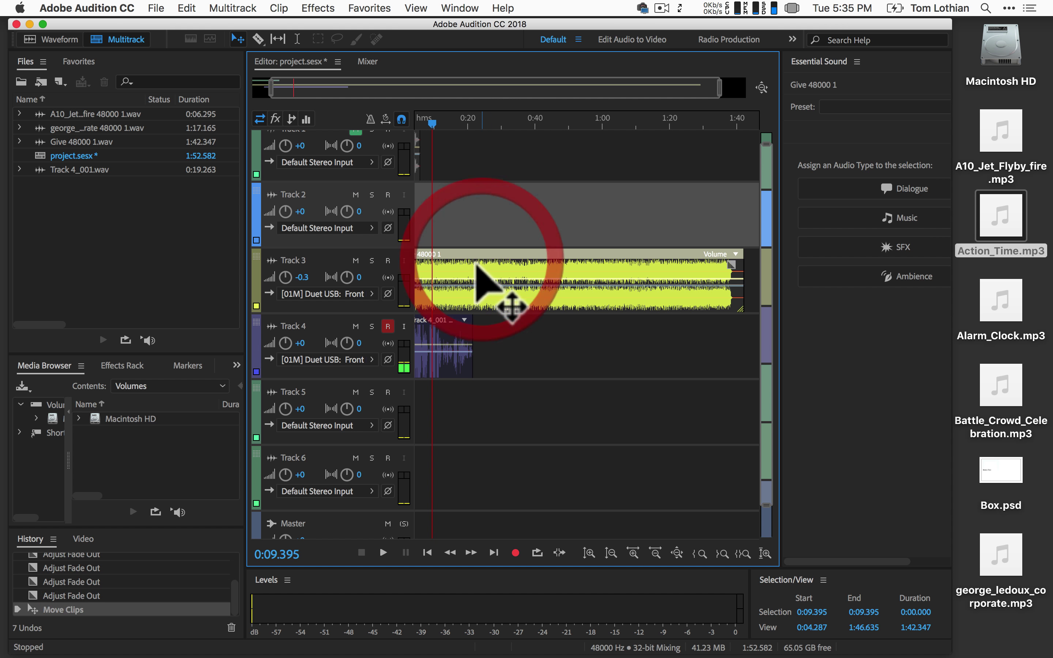
# Move the Track 4_001 clip to Track 2 starting at the playhead, and shift the A10_Jet_Flyby_fire clip on Track 1 to about 0:40.
pyautogui.moveTo(458, 357); pyautogui.dragTo(446, 211)
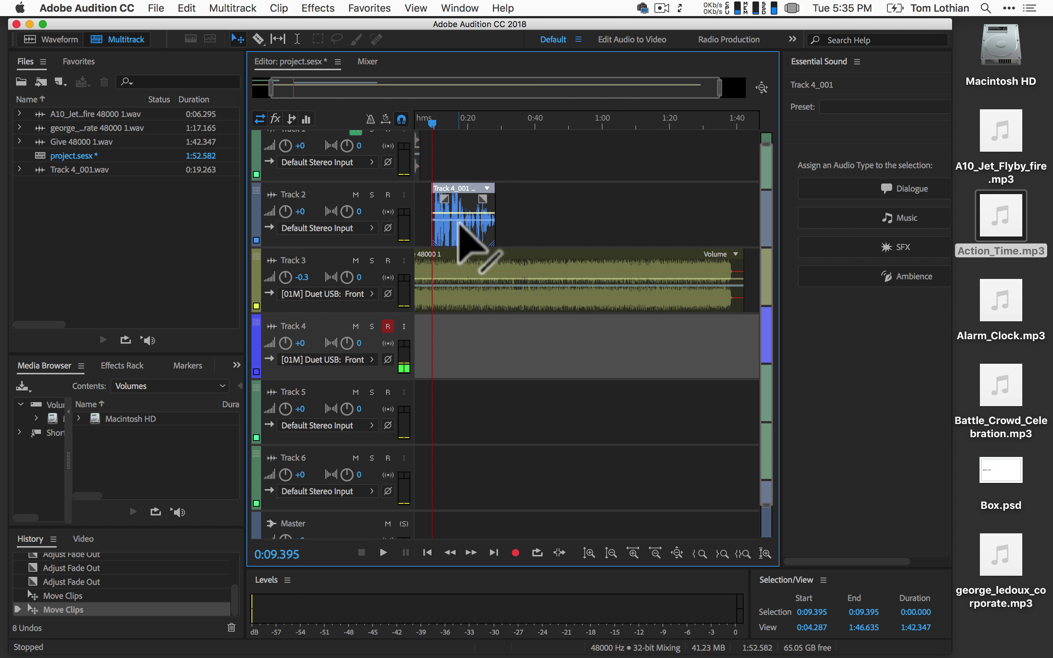
pyautogui.hscroll(-2, 439, 165)
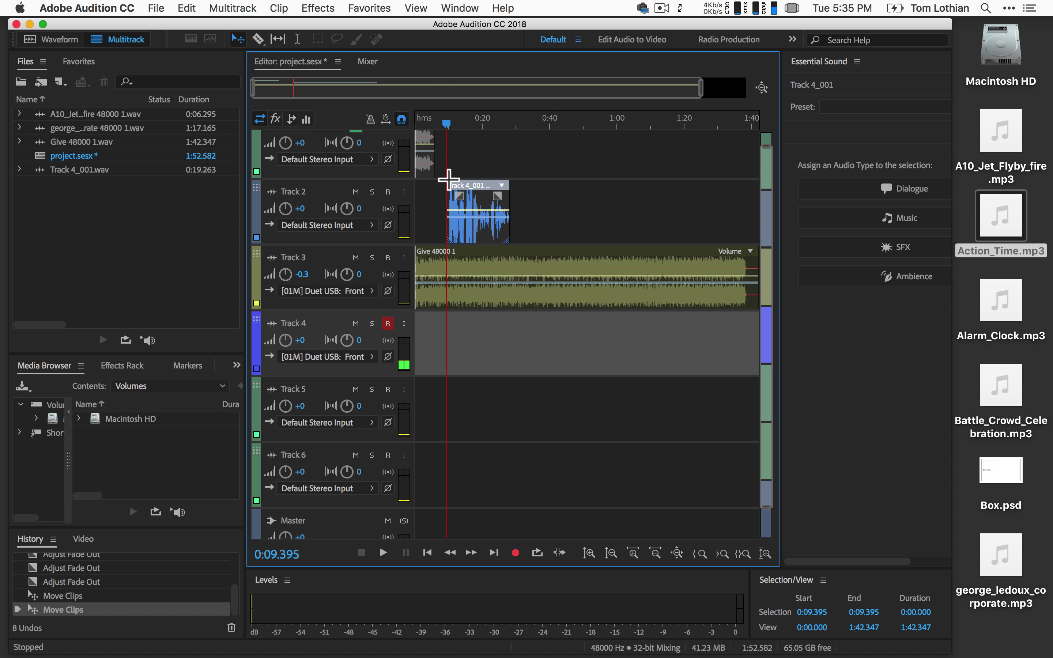
pyautogui.click(423, 138)
pyautogui.moveTo(424, 138); pyautogui.dragTo(559, 148)
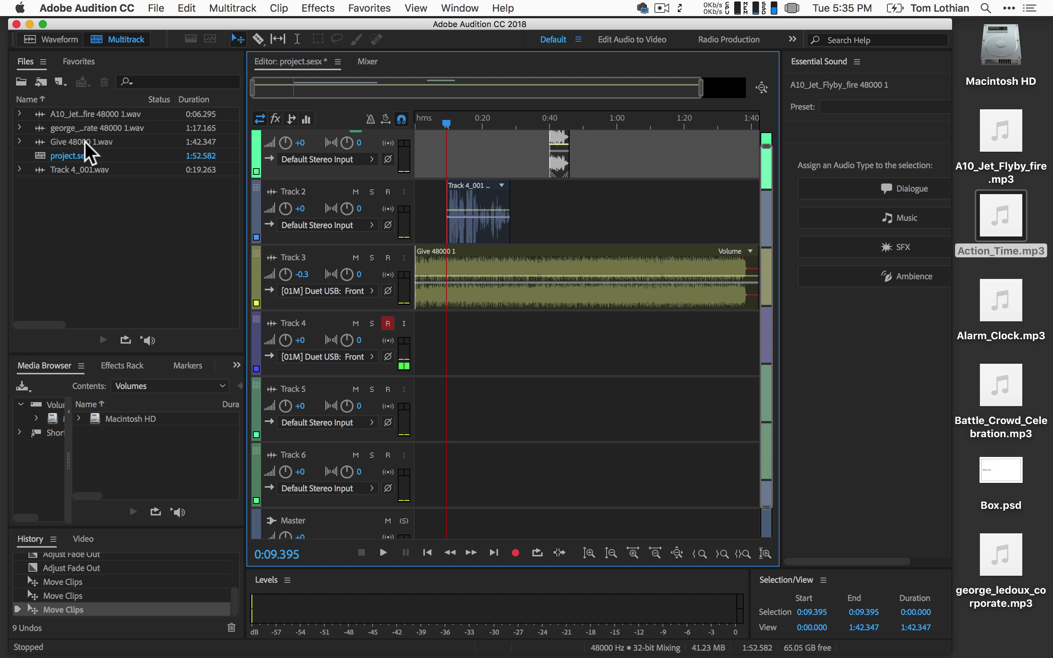
# Add Give 48000 1.wav to Track 2 from about 0:18, overlapping the end of the Track 4_001 clip as a crossfade, and mute Tracks 3 and 4.
pyautogui.moveTo(89, 142); pyautogui.dragTo(524, 212)
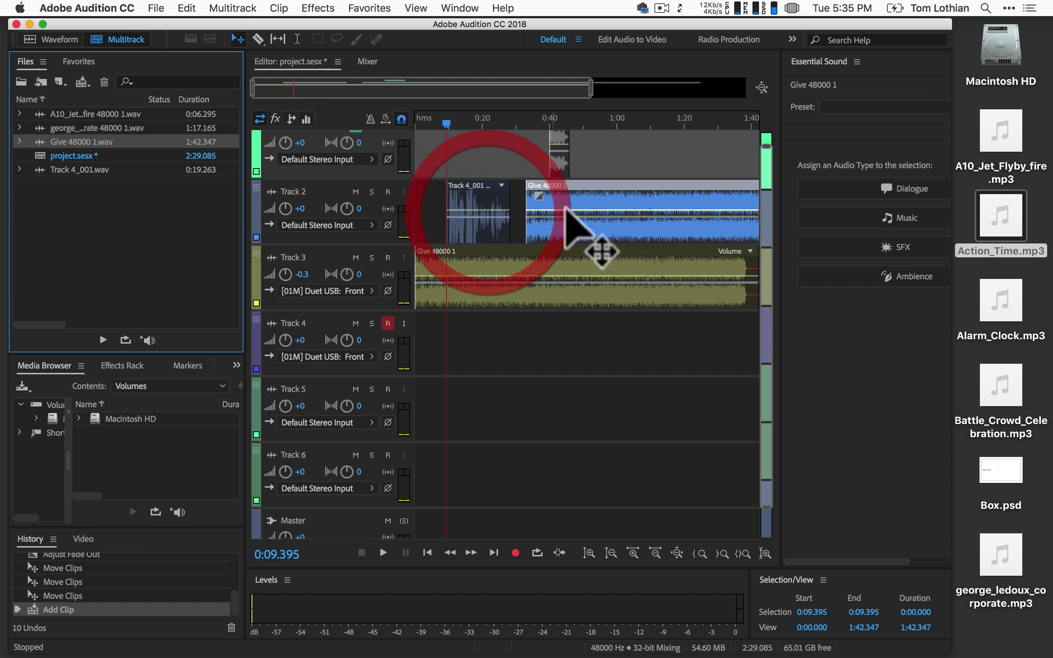
pyautogui.moveTo(593, 202); pyautogui.dragTo(543, 201)
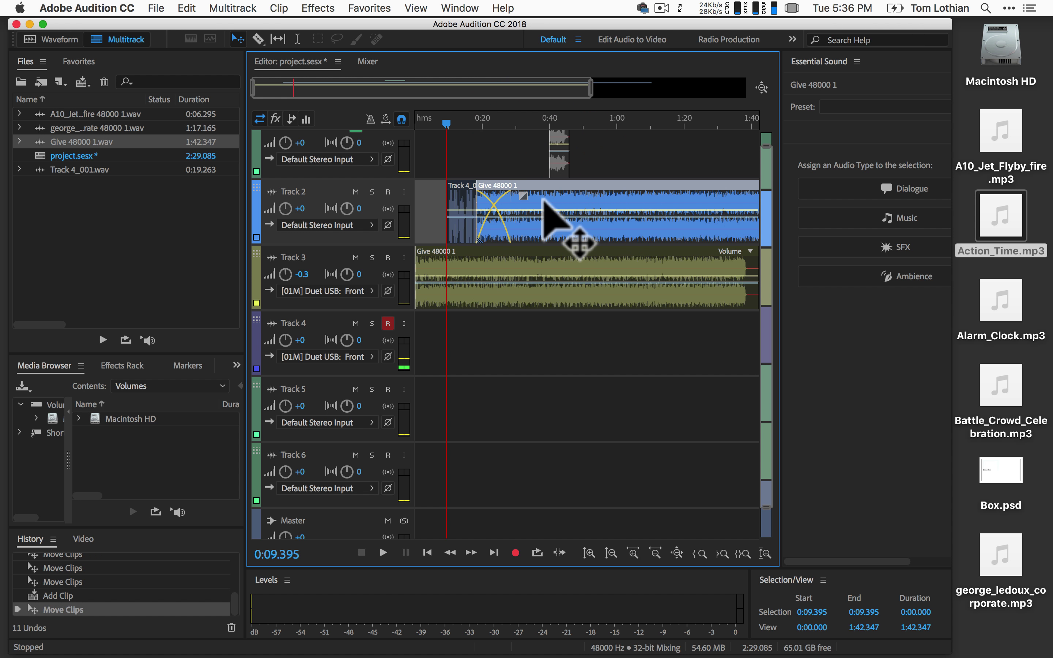
pyautogui.click(357, 260)
pyautogui.click(356, 323)
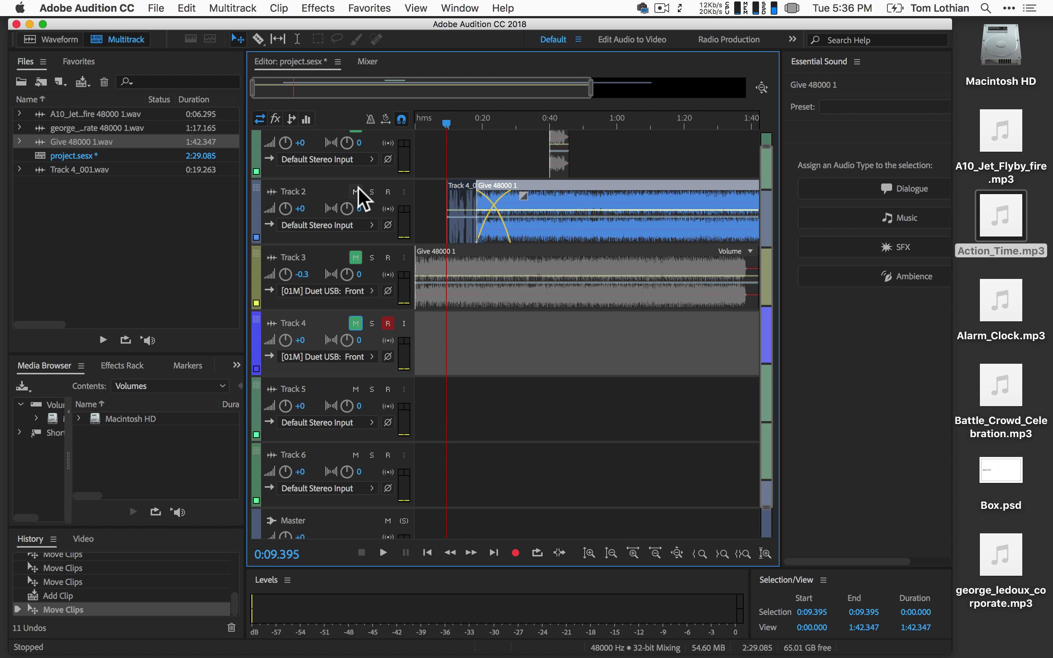
# Adjust the fade-in curve of the crossfade between the two Track 2 clips to a linear value of about 12.
pyautogui.scroll(3, 360, 198)
pyautogui.scroll(-3, 360, 198)
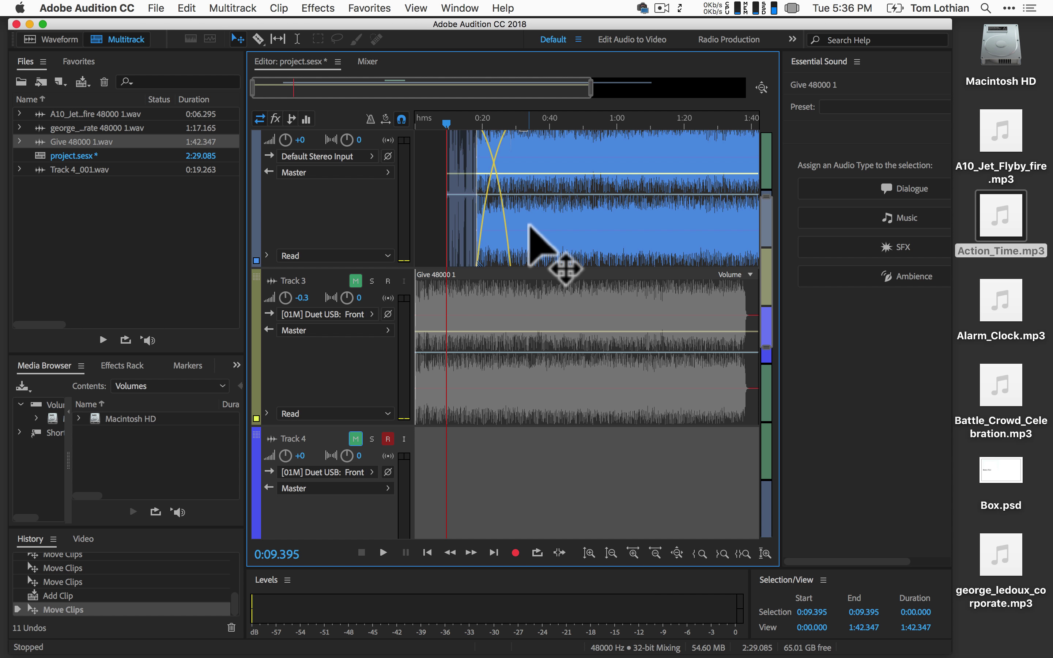
pyautogui.scroll(3, 545, 266)
pyautogui.moveTo(519, 285)
pyautogui.mouseDown()
pyautogui.moveTo(516, 318)
pyautogui.moveTo(520, 251)
pyautogui.moveTo(517, 320)
pyautogui.moveTo(517, 256)
pyautogui.moveTo(520, 301)
pyautogui.moveTo(517, 288)
pyautogui.mouseUp()
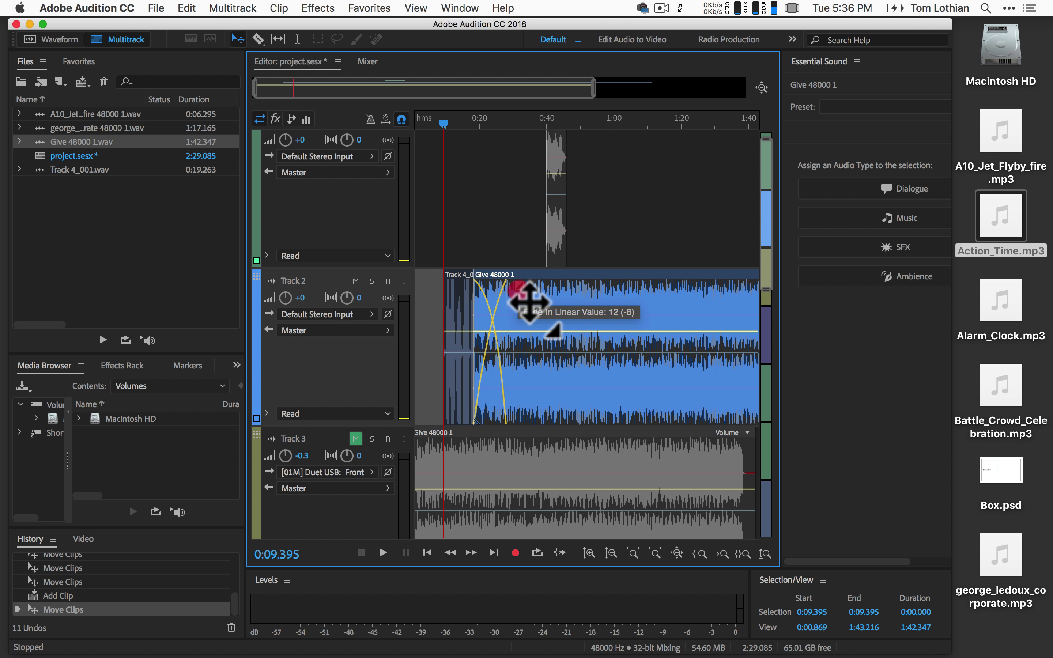
pyautogui.moveTo(517, 288); pyautogui.dragTo(518, 288)
pyautogui.click(528, 301)
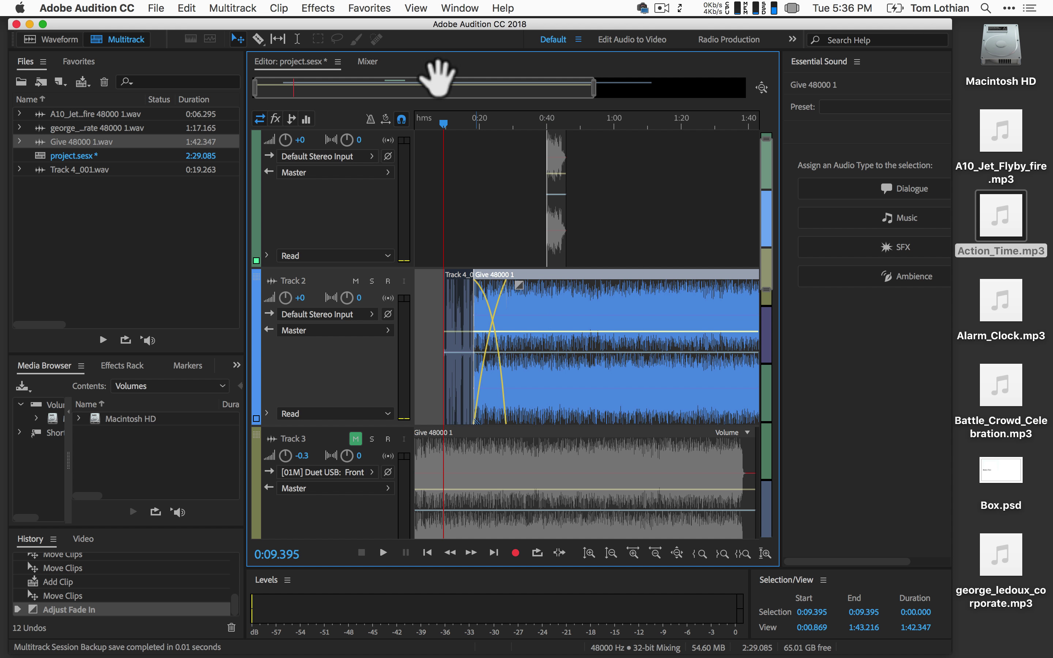
# Examine the multitrack mixdown export settings for the entire session and close them without exporting.
pyautogui.click(155, 8)
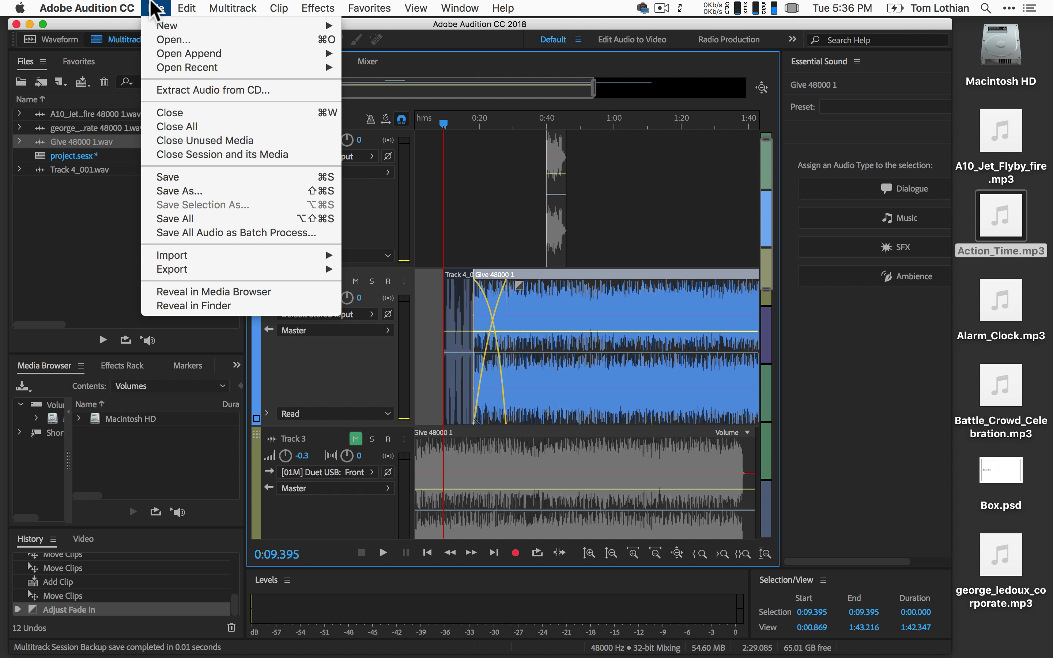
pyautogui.moveTo(167, 270)
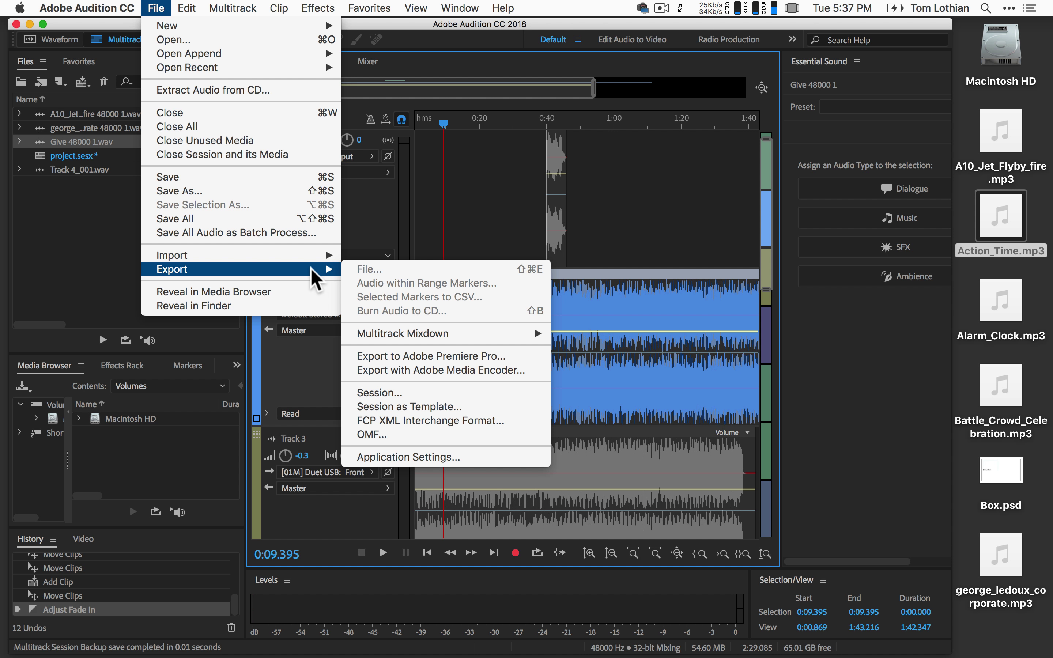
pyautogui.moveTo(500, 333)
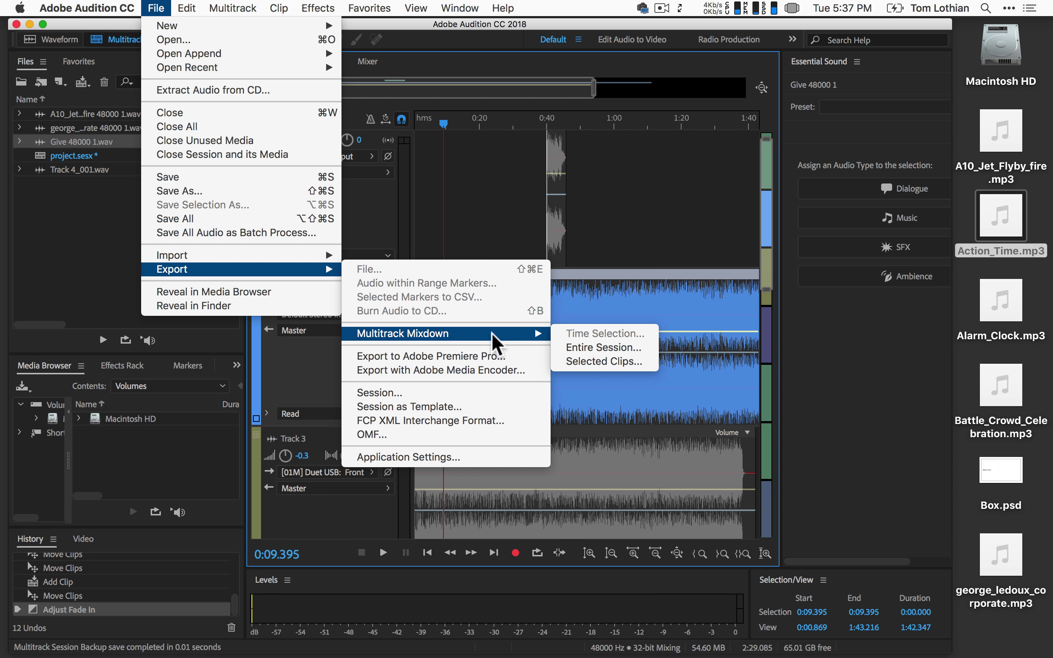
pyautogui.click(592, 349)
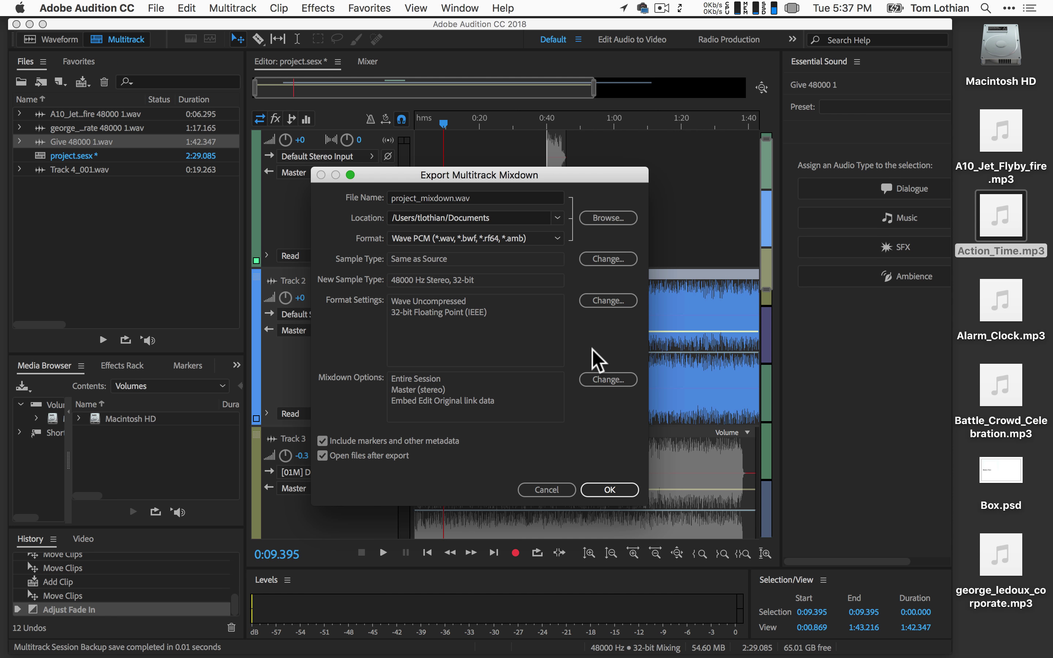
pyautogui.click(558, 489)
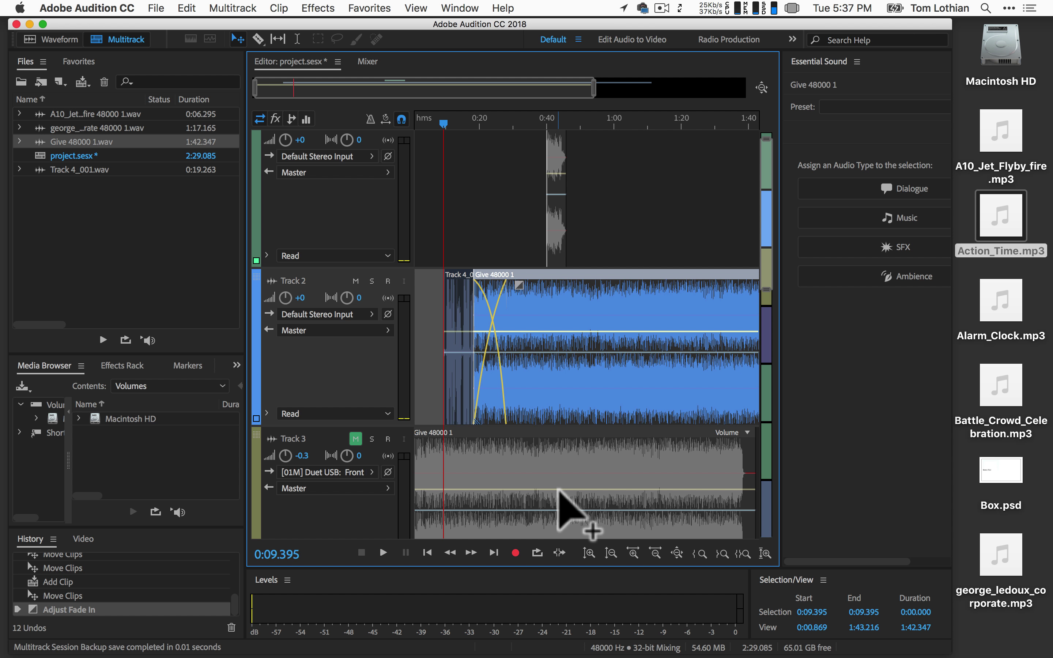
pyautogui.click(156, 8)
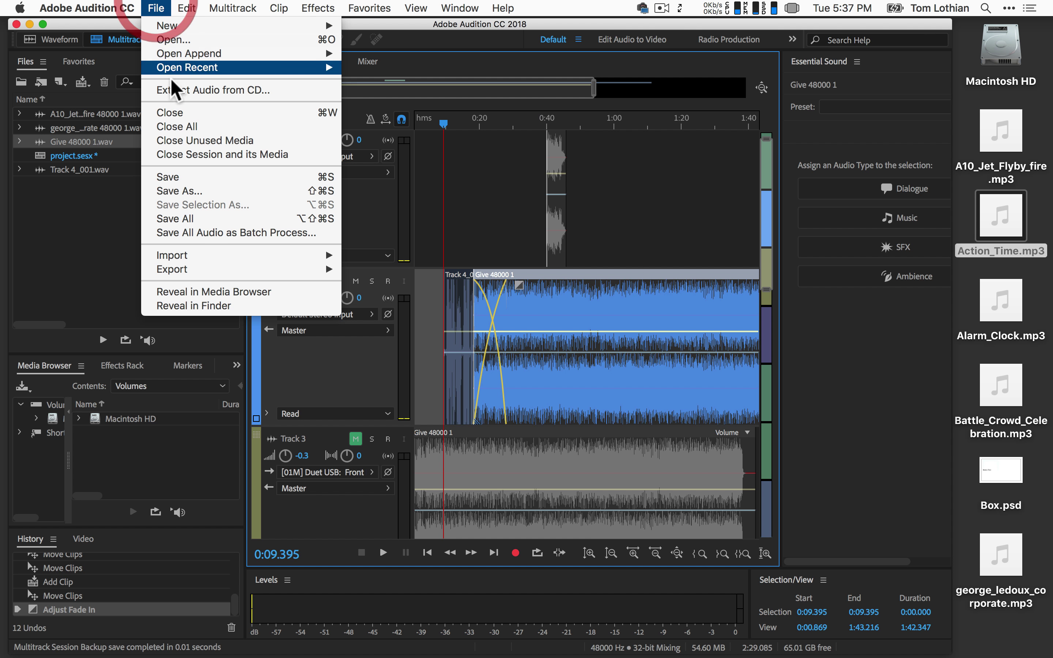
pyautogui.moveTo(199, 263)
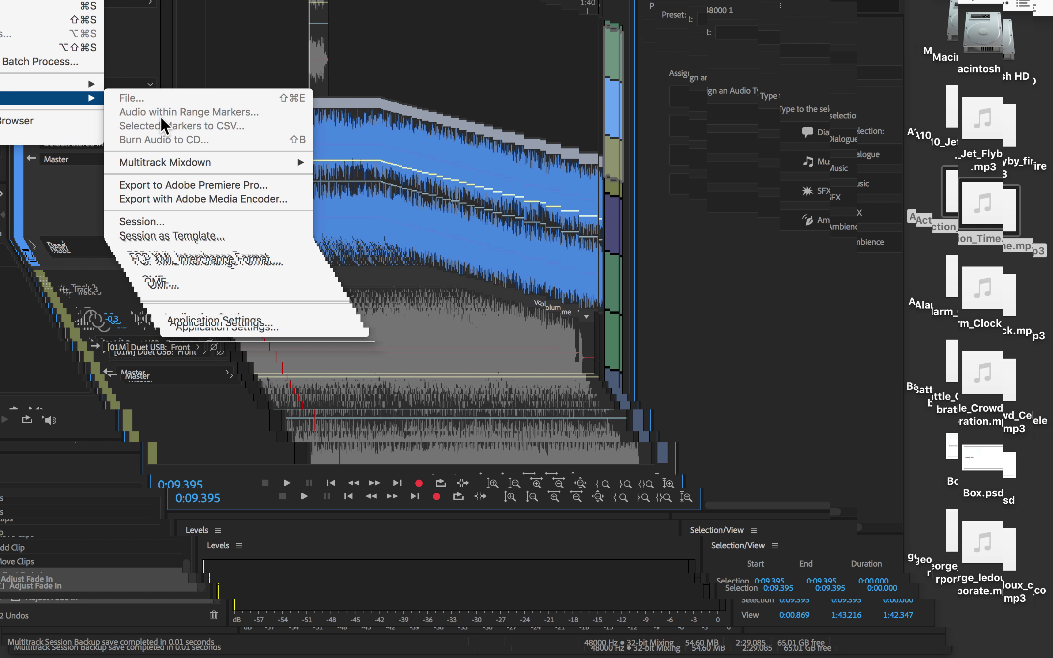
pyautogui.moveTo(165, 159)
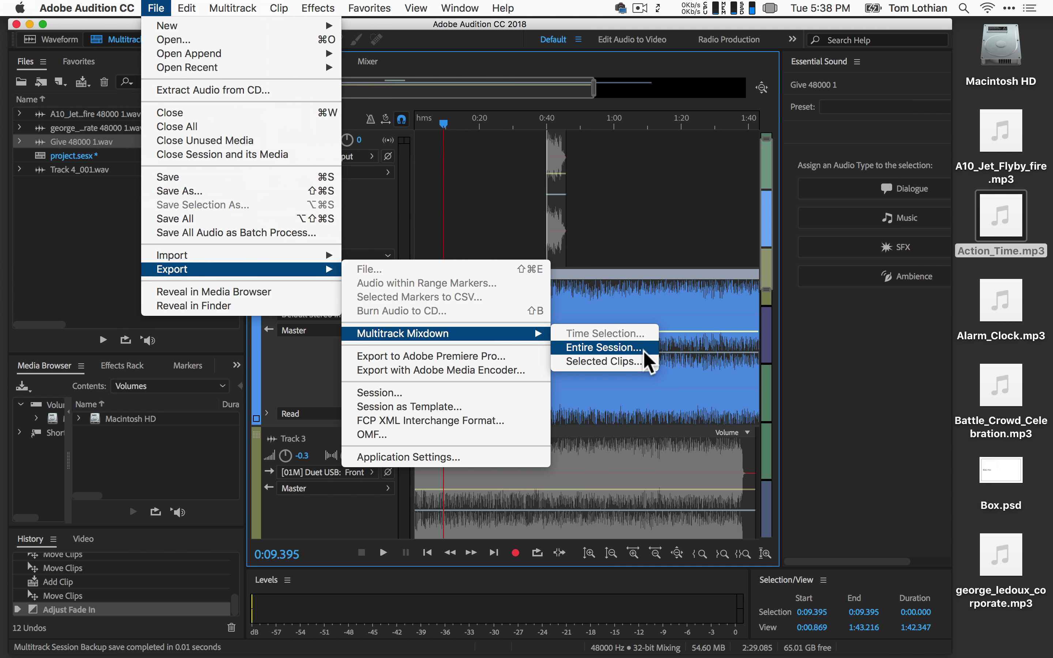
pyautogui.click(35, 257)
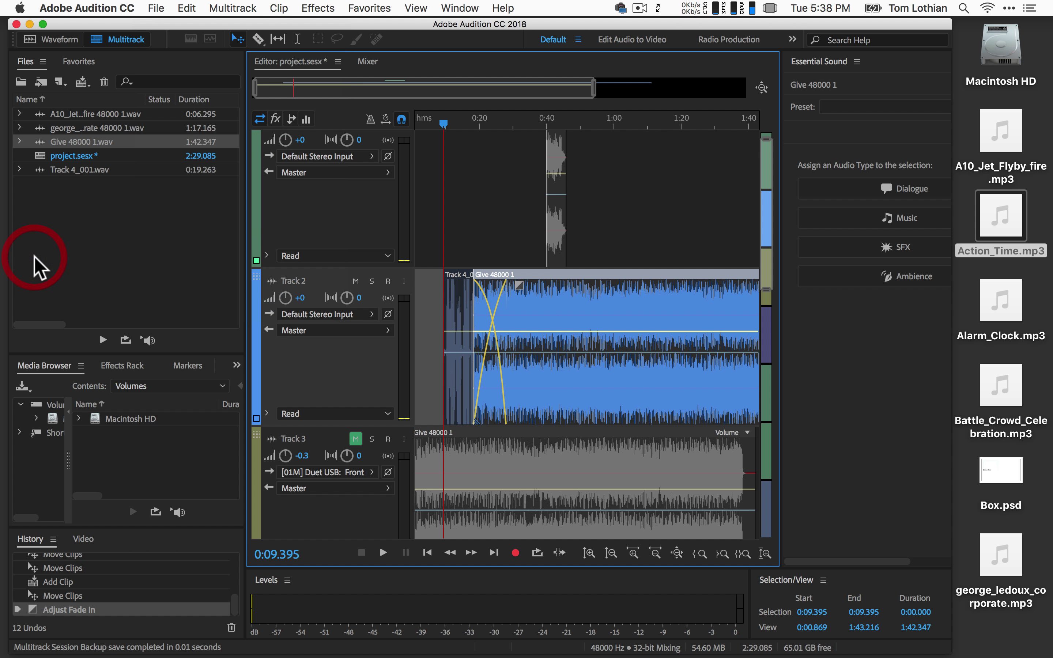